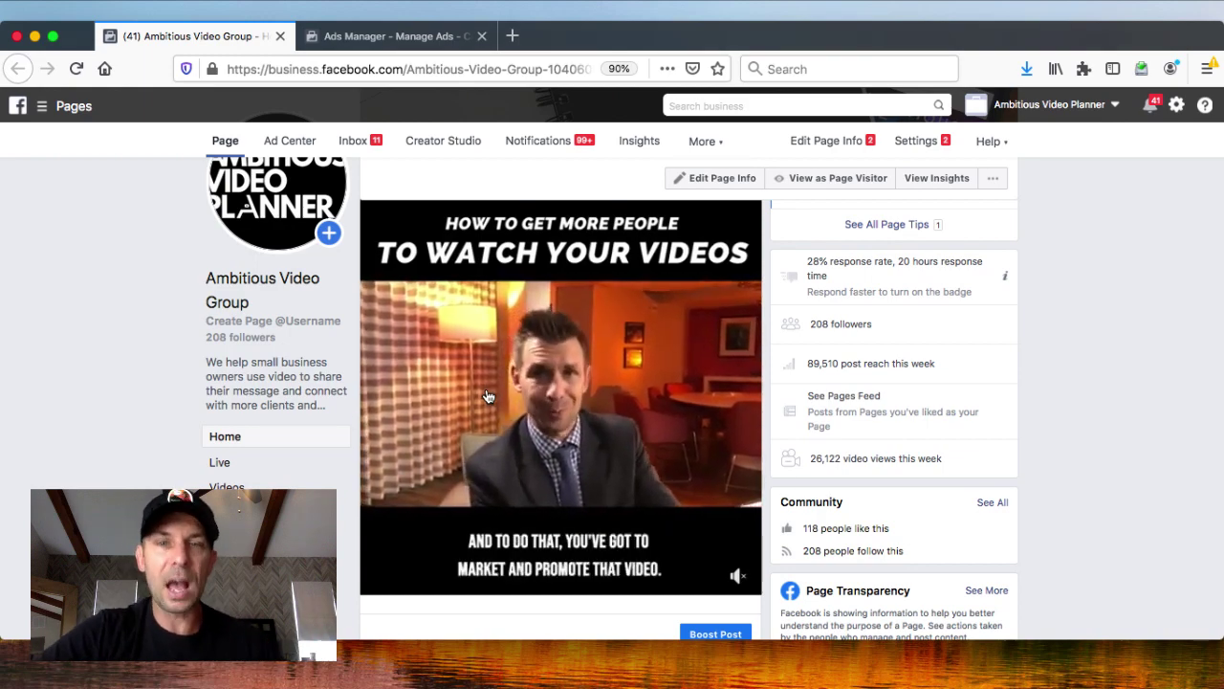
Switch from the Facebook page's video post to the campaign list in Ads Manager
{"action": "scroll", "coordinate": [520, 383], "scroll_direction": "down", "scroll_amount": 2}
{"action": "scroll", "coordinate": [520, 383], "scroll_direction": "down", "scroll_amount": 3}
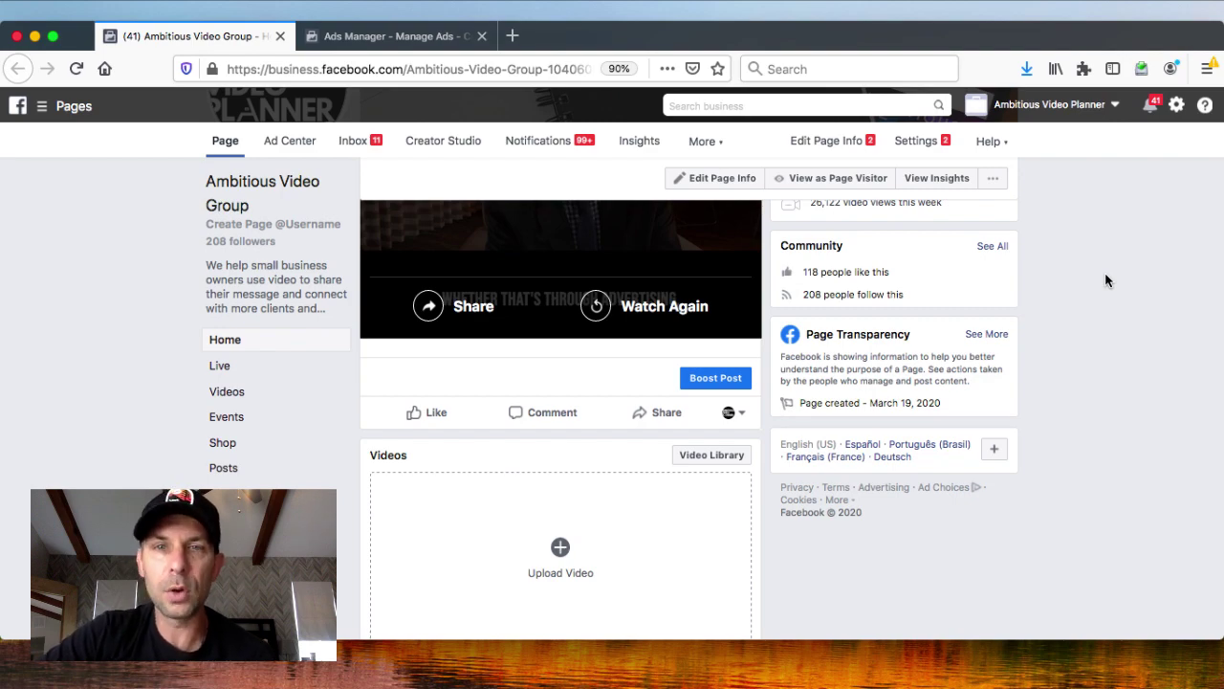
{"action": "scroll", "coordinate": [644, 464], "scroll_direction": "up", "scroll_amount": 5}
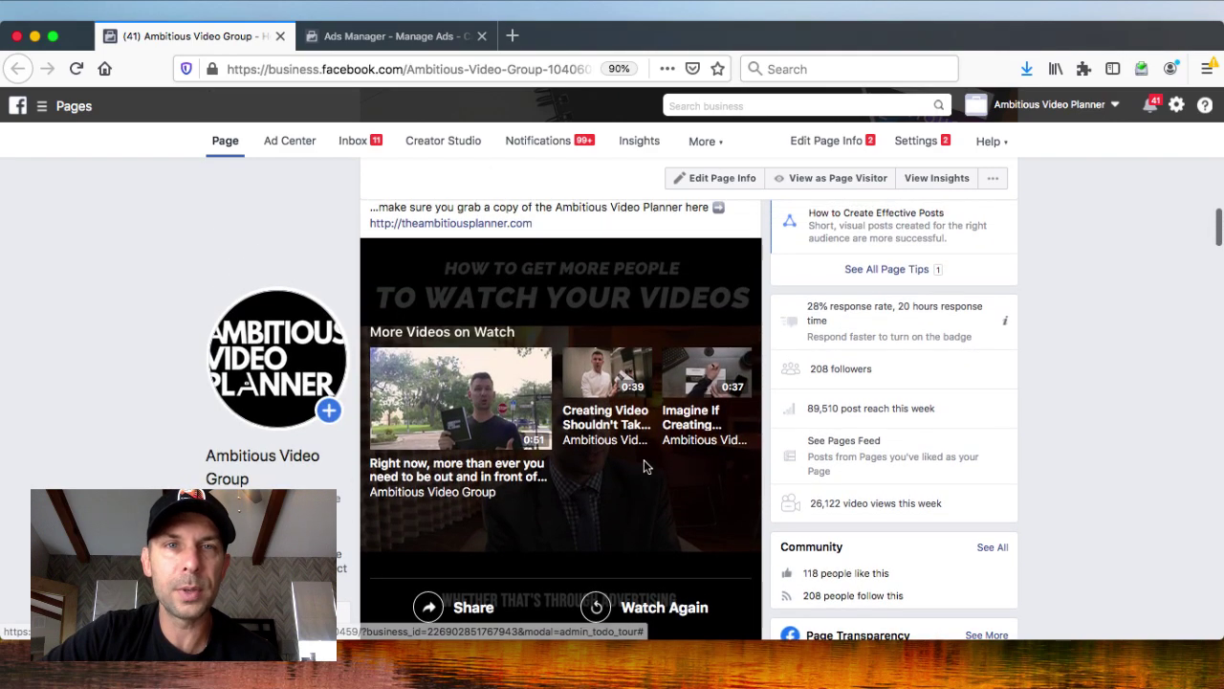
{"action": "left_click", "coordinate": [382, 36]}
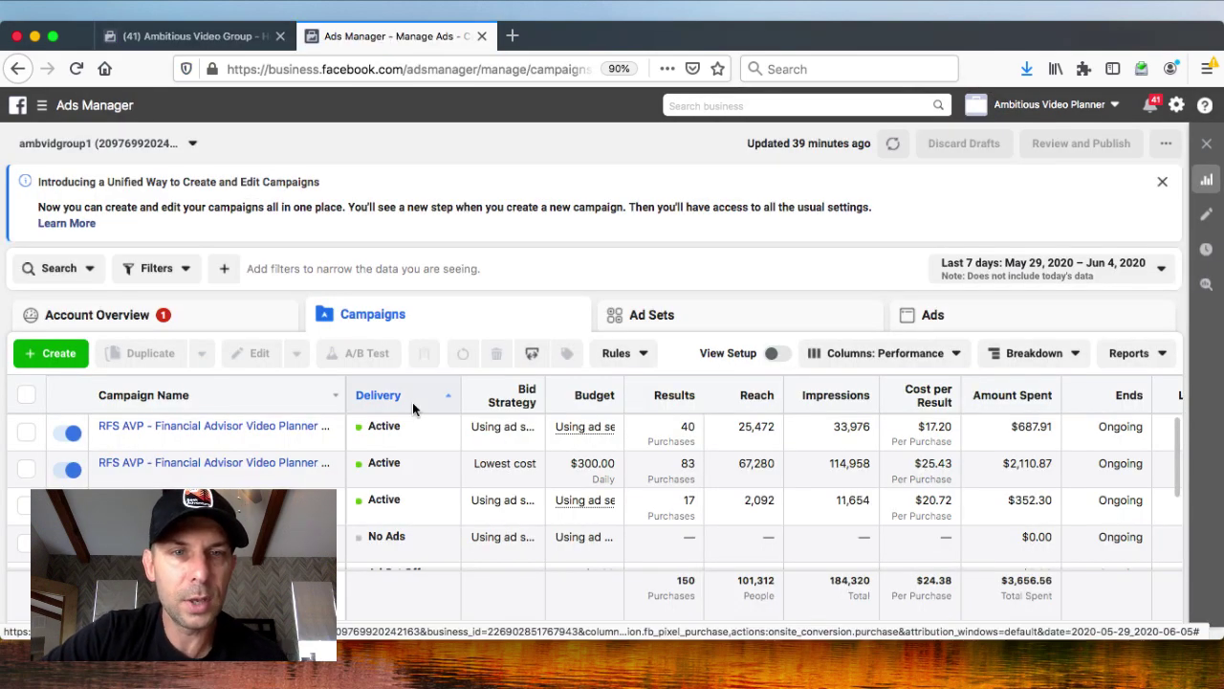
{"action": "scroll", "coordinate": [413, 406], "scroll_direction": "down", "scroll_amount": 2}
{"action": "scroll", "coordinate": [412, 406], "scroll_direction": "up", "scroll_amount": 2}
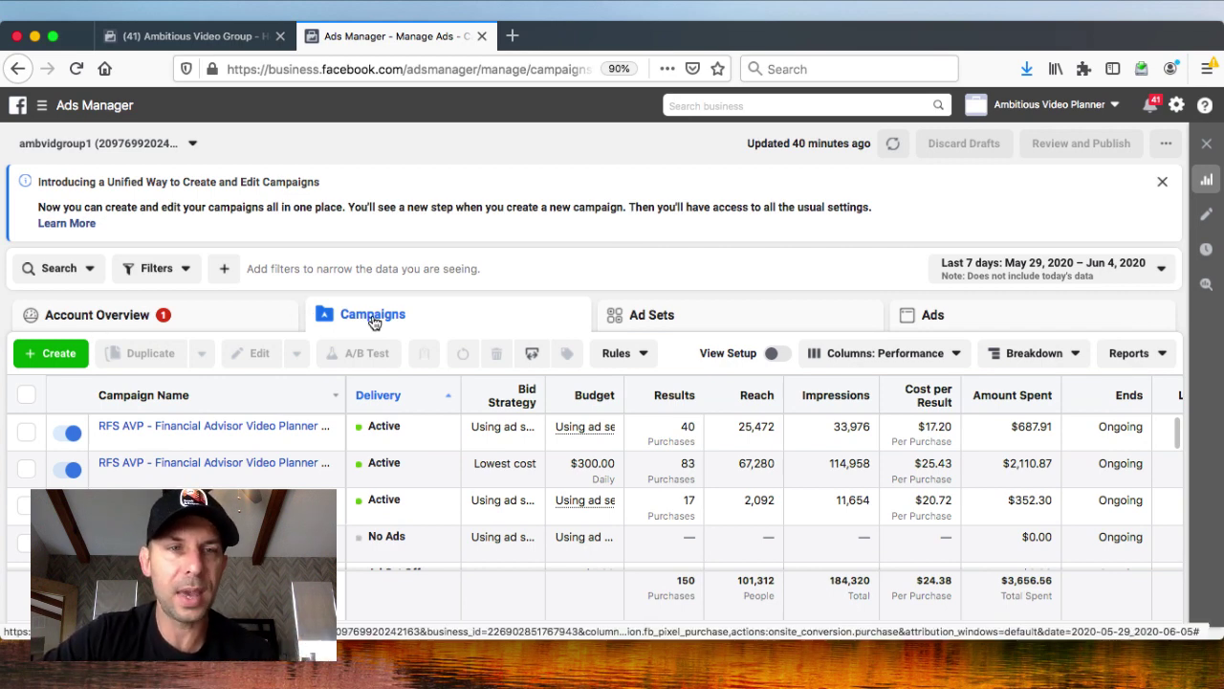
Create a new campaign with the Engagement objective and continue to its settings
{"action": "left_click", "coordinate": [59, 354]}
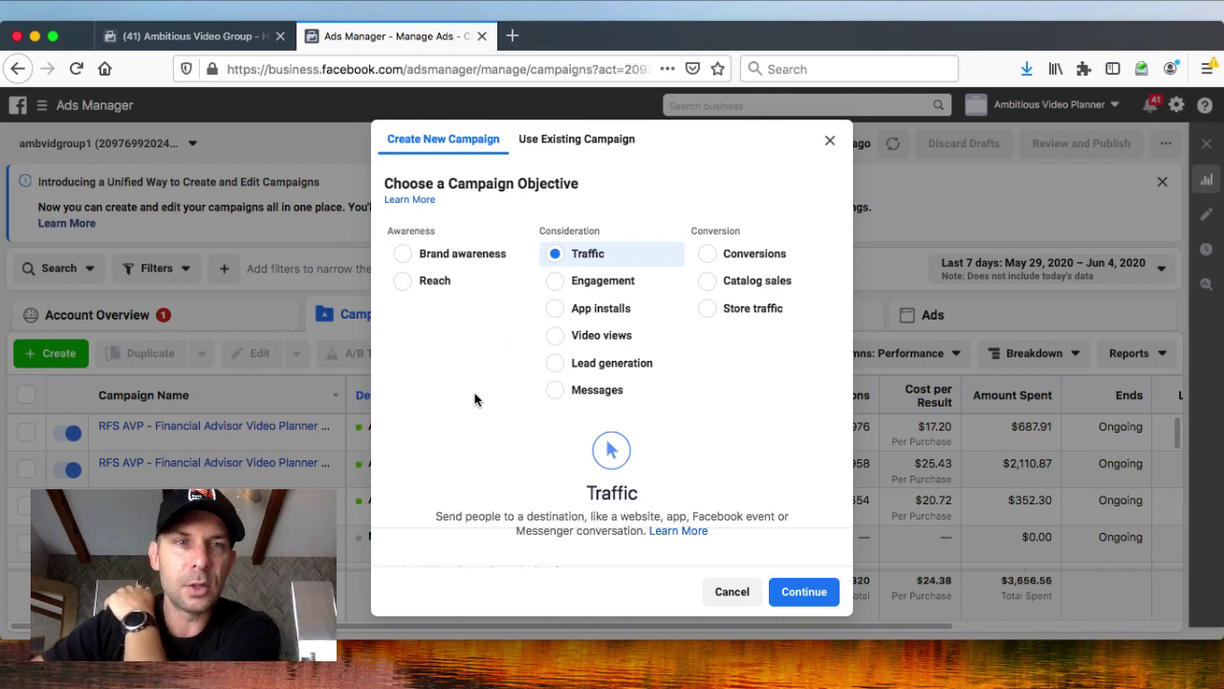
{"action": "key", "text": "super+0"}
{"action": "scroll", "coordinate": [477, 400], "scroll_direction": "down", "scroll_amount": 1}
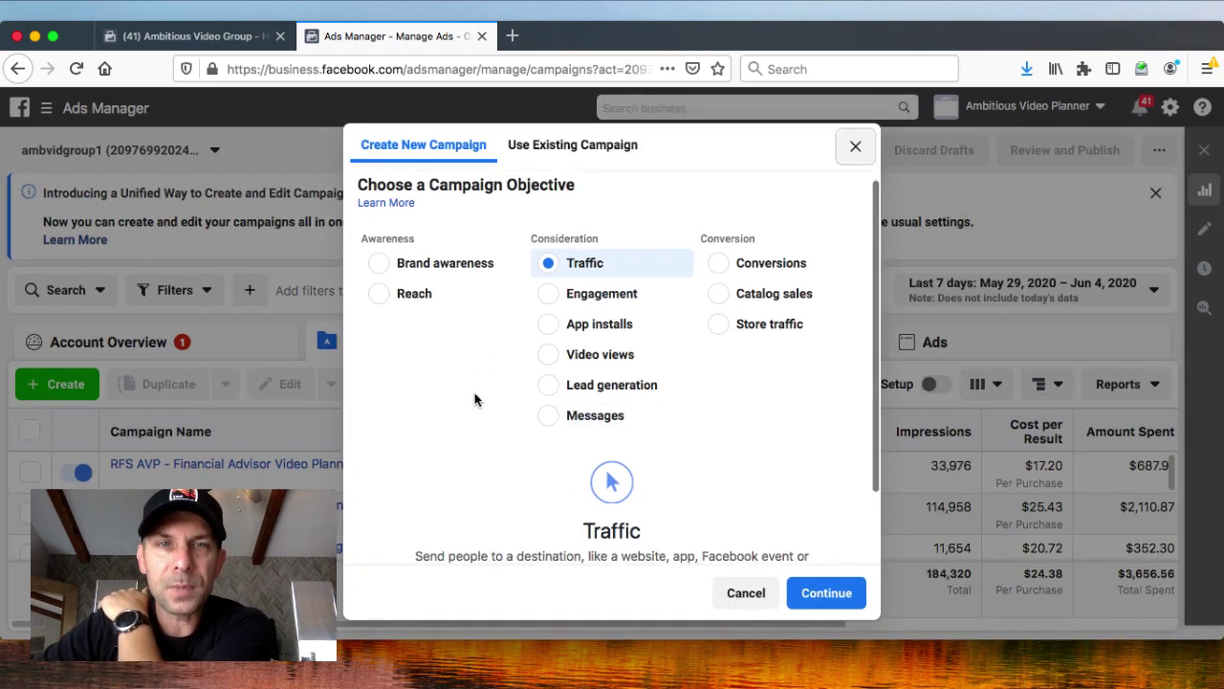
{"action": "scroll", "coordinate": [478, 400], "scroll_direction": "up", "scroll_amount": 1}
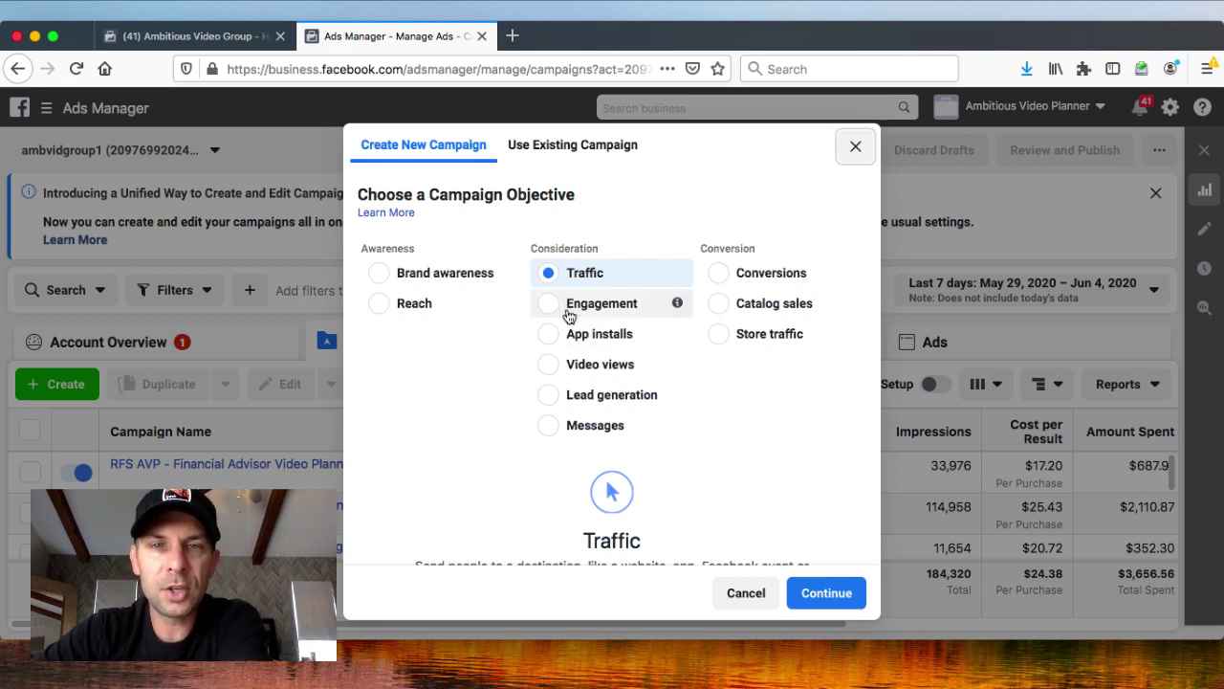
{"action": "mouse_move", "coordinate": [677, 367]}
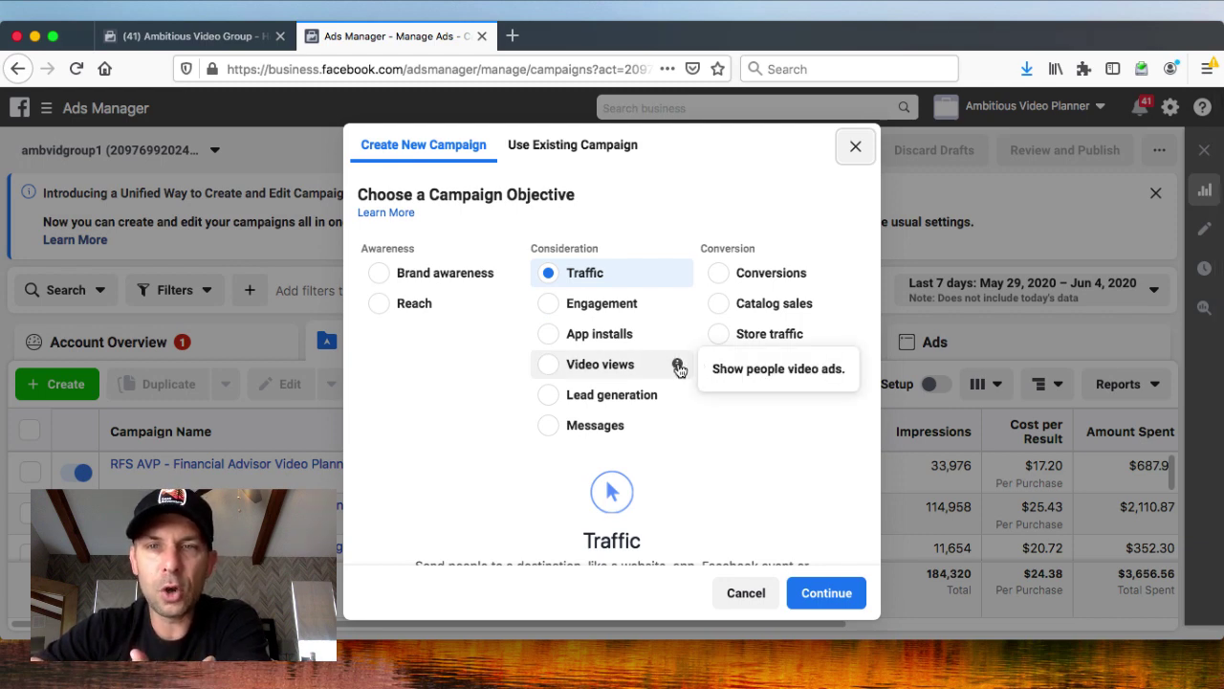
{"action": "mouse_move", "coordinate": [677, 304]}
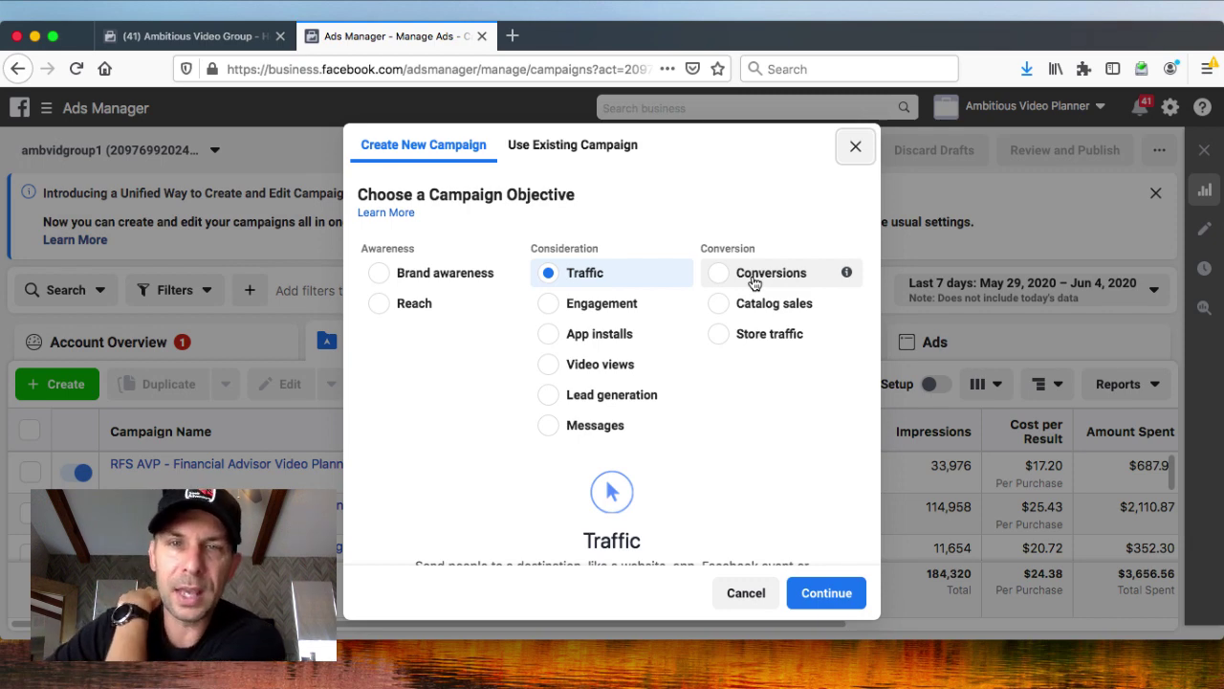
{"action": "left_click", "coordinate": [550, 308]}
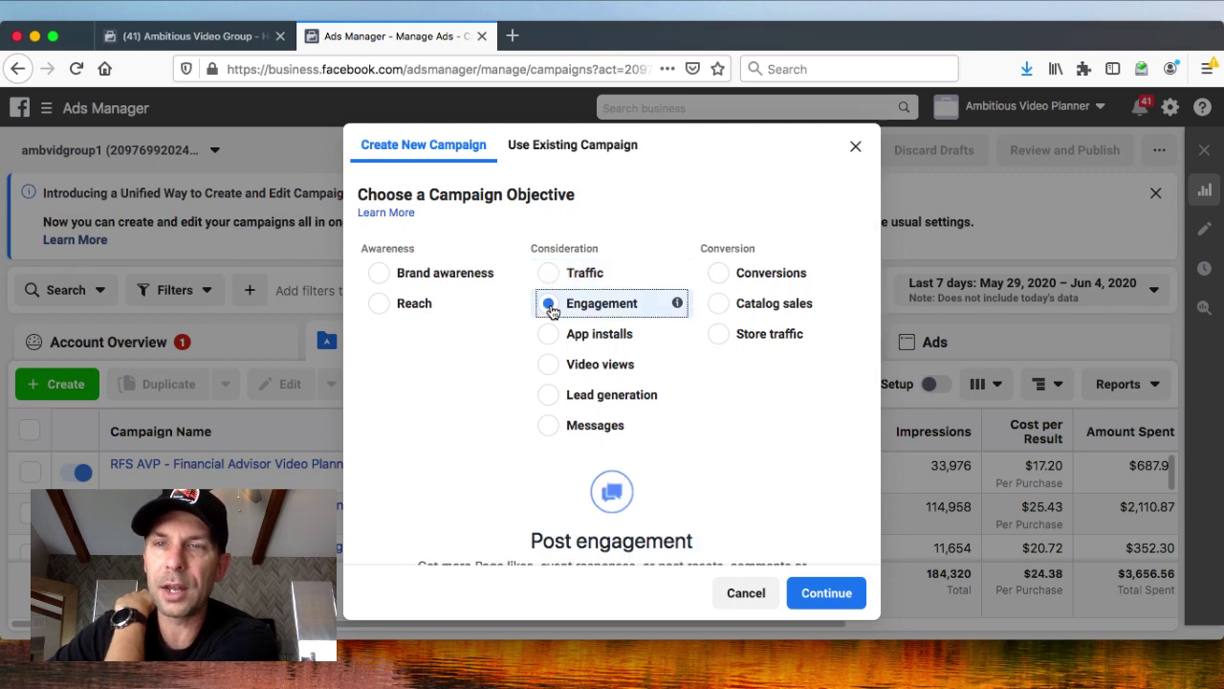
{"action": "scroll", "coordinate": [552, 312], "scroll_direction": "down", "scroll_amount": 1}
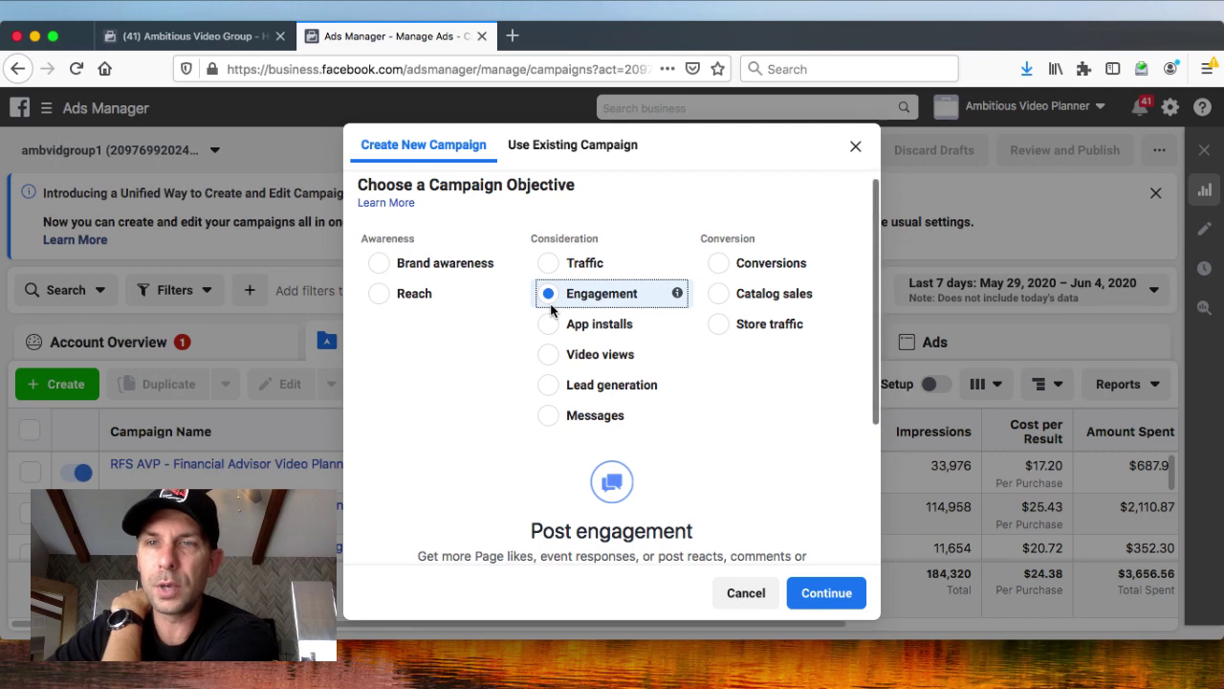
{"action": "scroll", "coordinate": [552, 311], "scroll_direction": "down", "scroll_amount": 1}
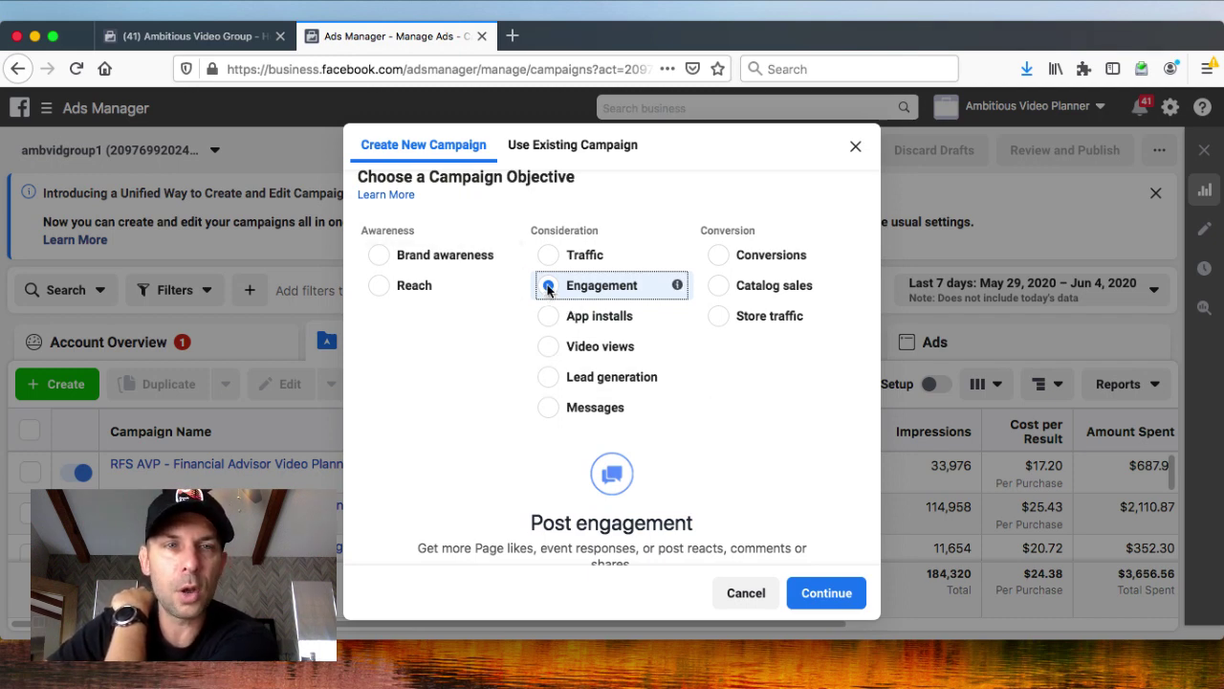
{"action": "left_click", "coordinate": [822, 595]}
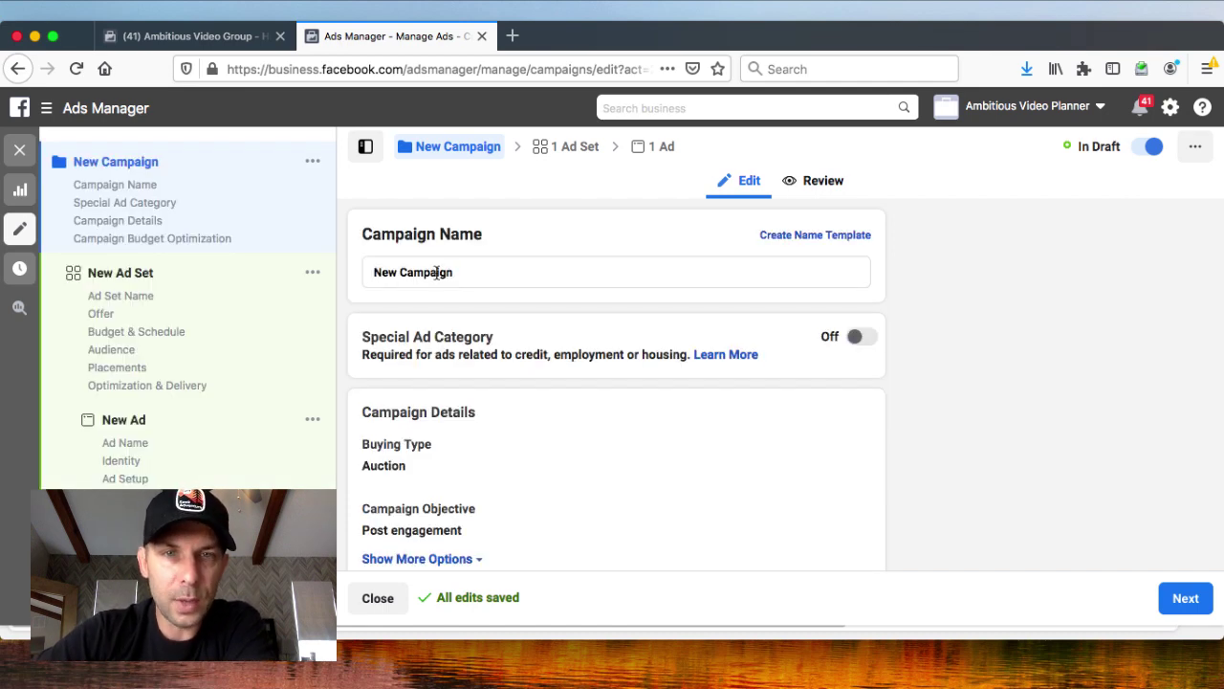
Name the campaign "Field Of Dreams Video Campaign"
{"action": "left_click", "coordinate": [437, 273]}
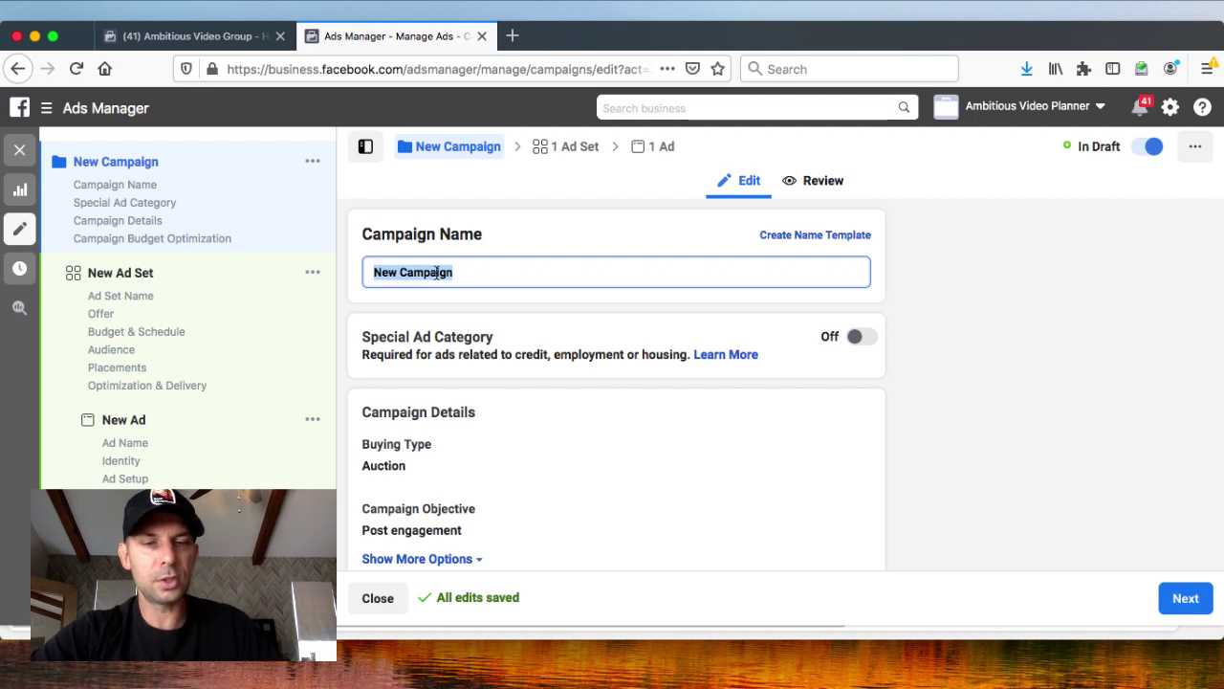
{"action": "type", "text": "Field Of"}
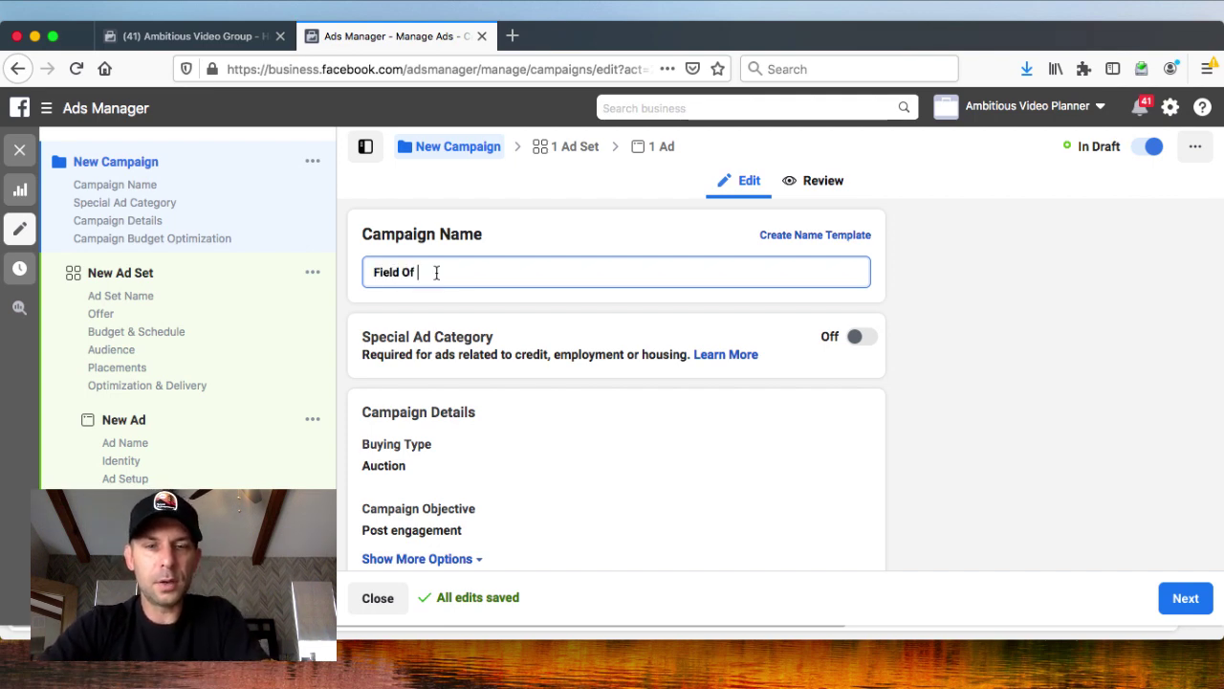
{"action": "type", "text": " Dreams "}
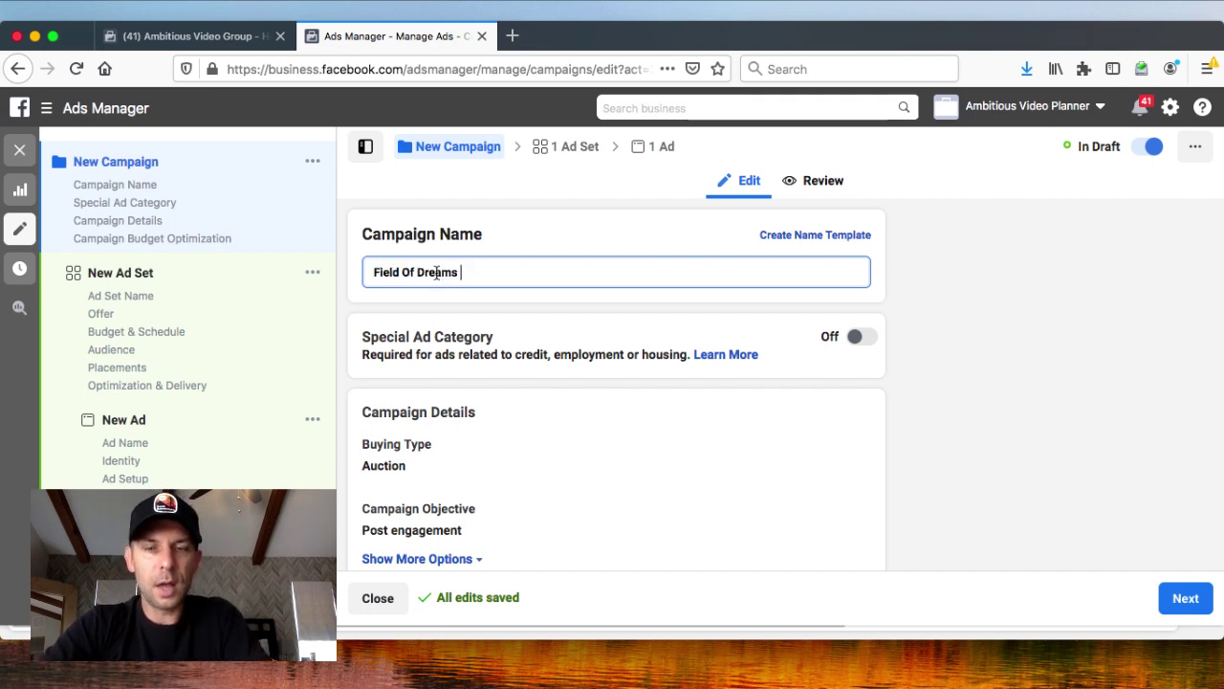
{"action": "type", "text": "V"}
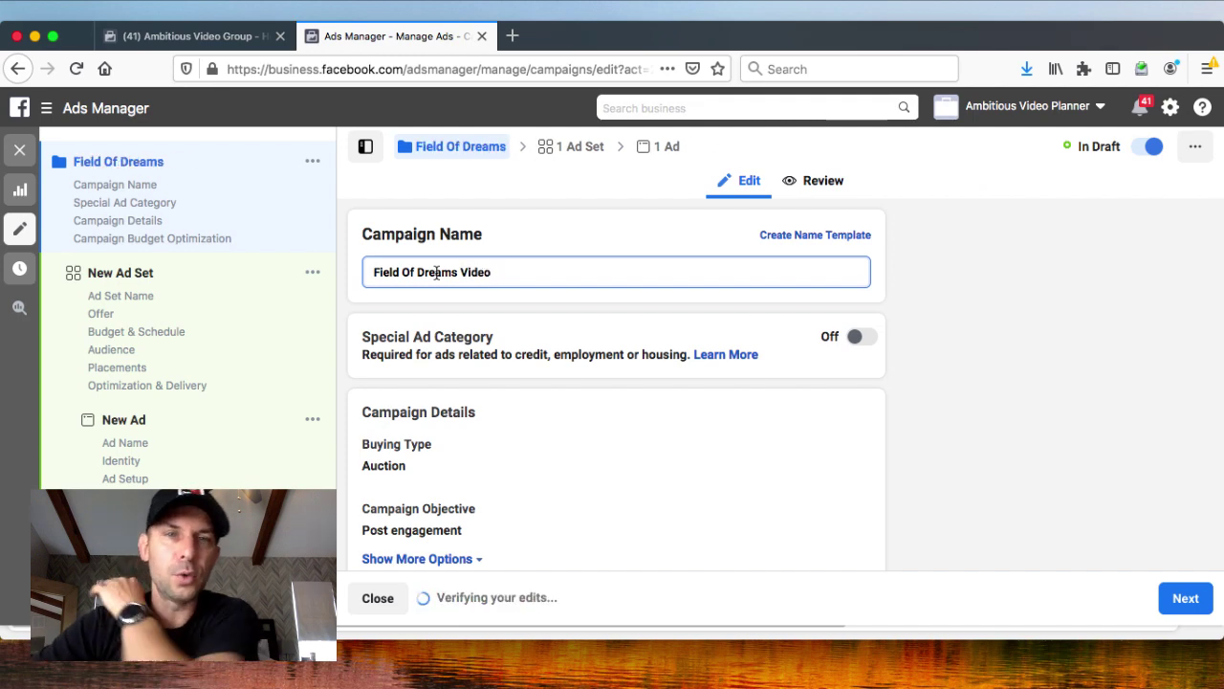
{"action": "type", "text": "ideo "}
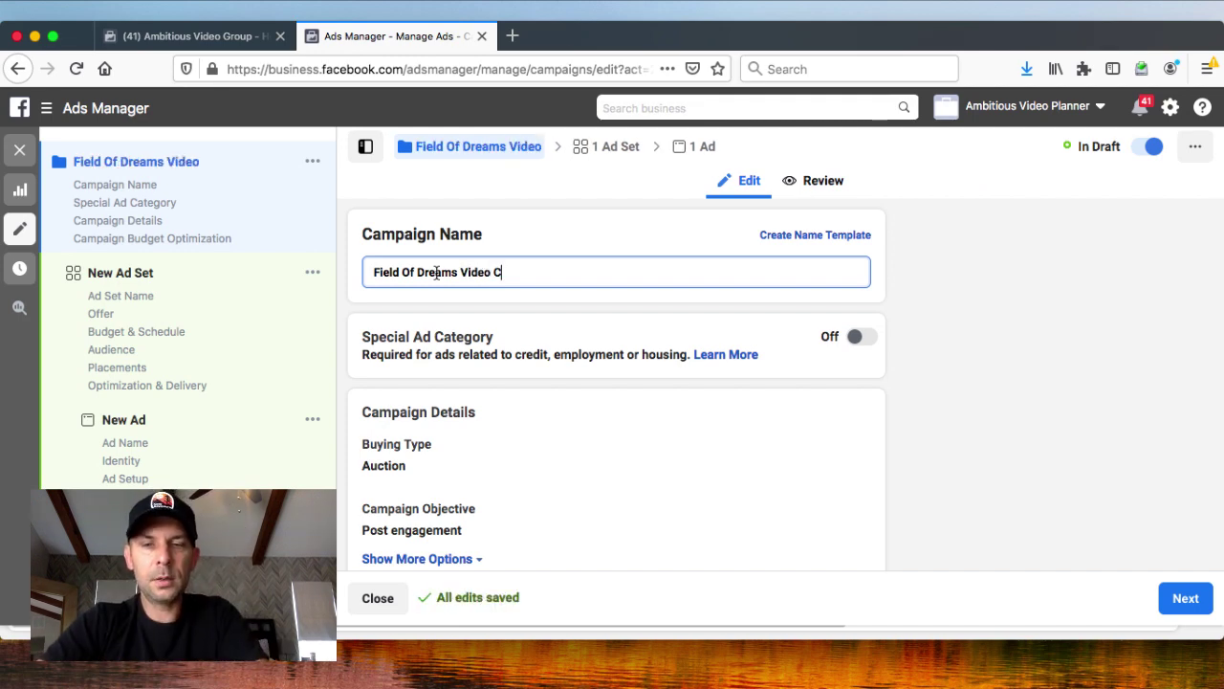
{"action": "type", "text": "Campaign"}
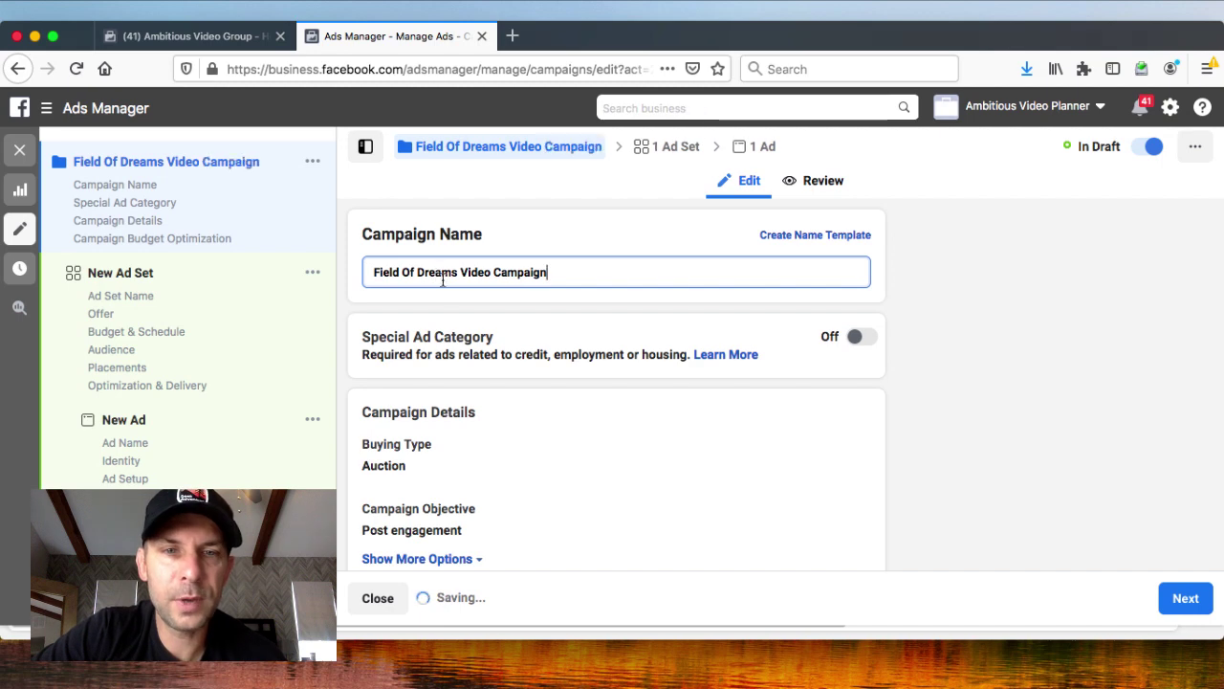
Turn on Campaign Budget Optimization and set the daily campaign budget to $10.00
{"action": "scroll", "coordinate": [576, 379], "scroll_direction": "down", "scroll_amount": 3}
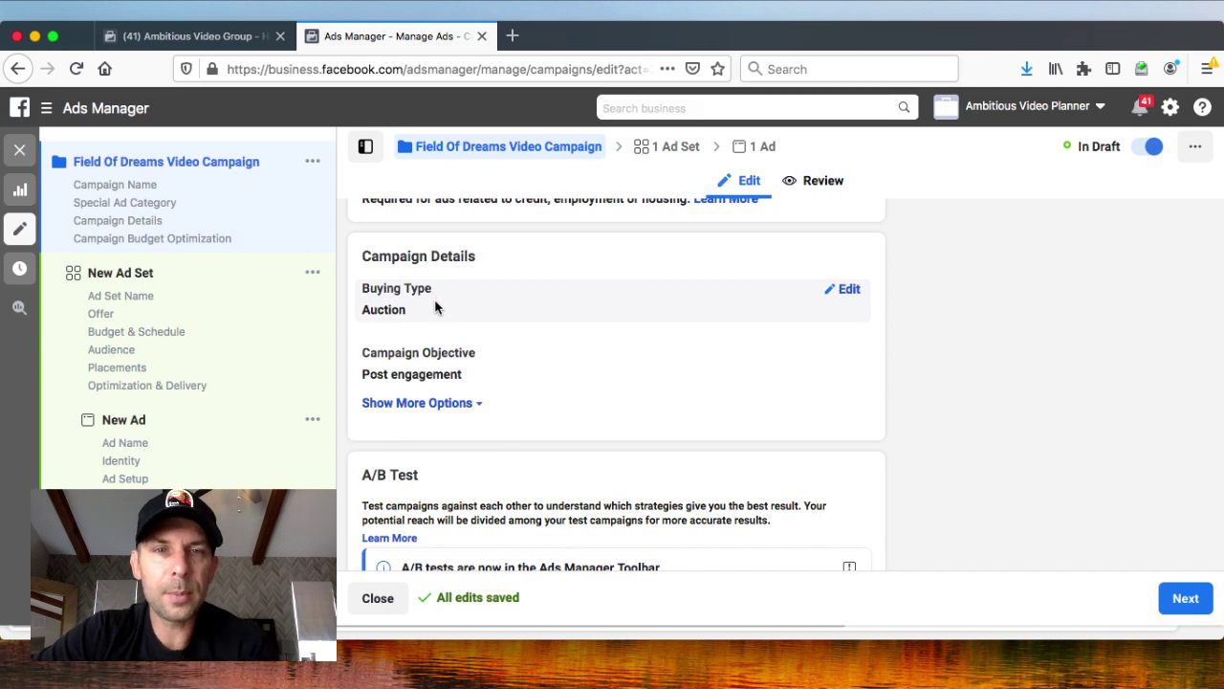
{"action": "scroll", "coordinate": [457, 373], "scroll_direction": "down", "scroll_amount": 5}
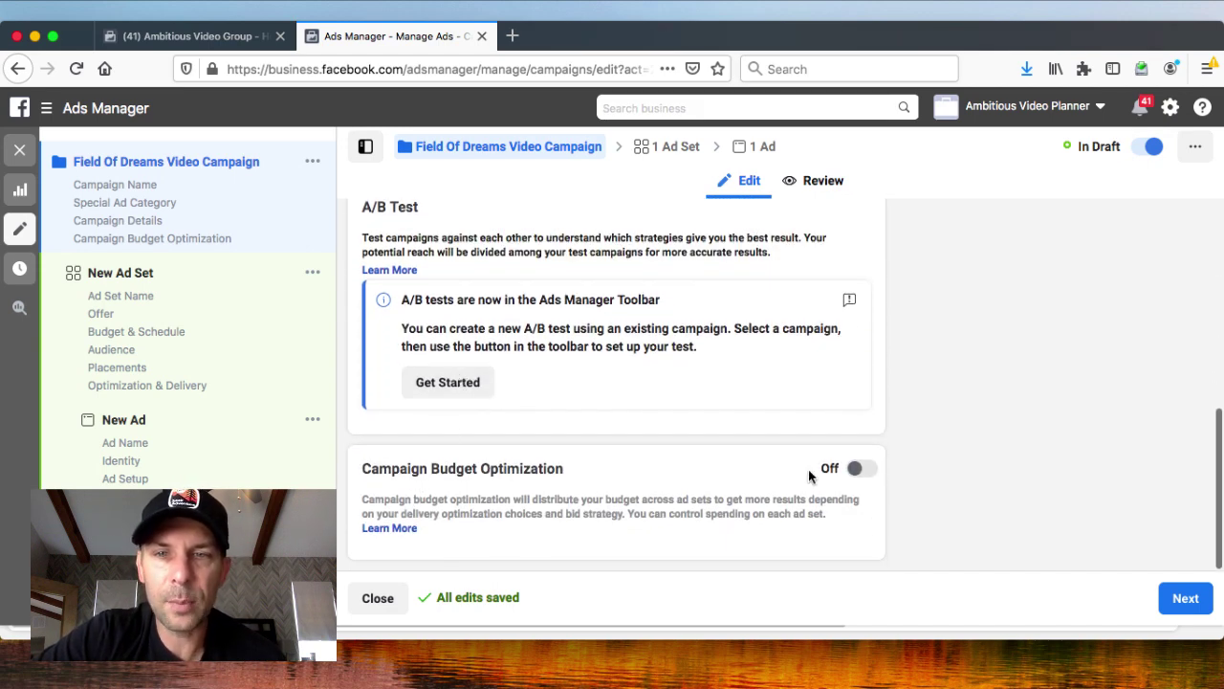
{"action": "left_click", "coordinate": [857, 469]}
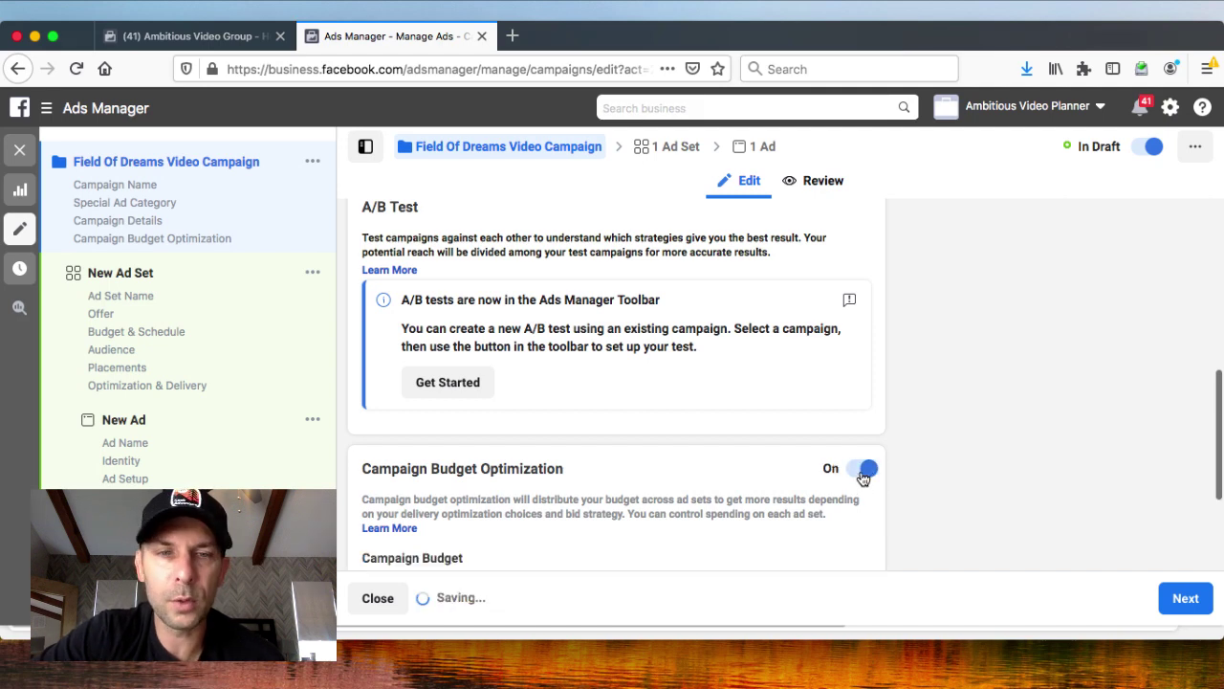
{"action": "scroll", "coordinate": [626, 453], "scroll_direction": "down", "scroll_amount": 2}
{"action": "scroll", "coordinate": [625, 446], "scroll_direction": "down", "scroll_amount": 2}
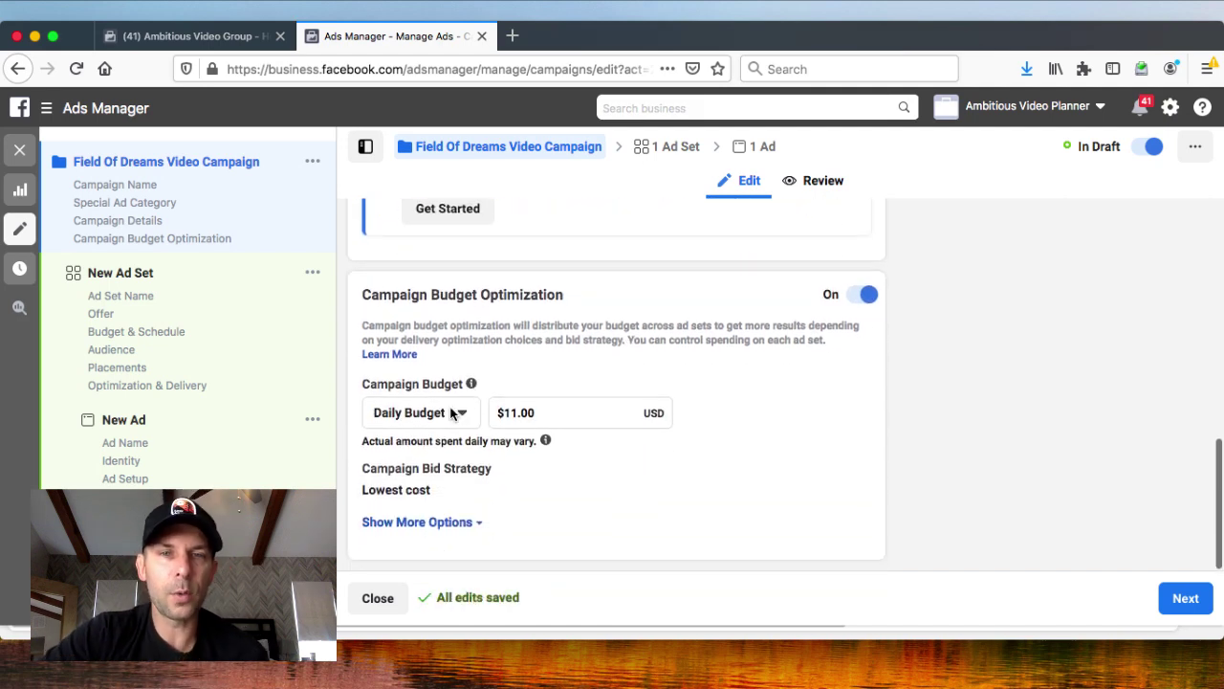
{"action": "left_click", "coordinate": [516, 412]}
{"action": "key", "text": "BackSpace"}
{"action": "type", "text": "0"}
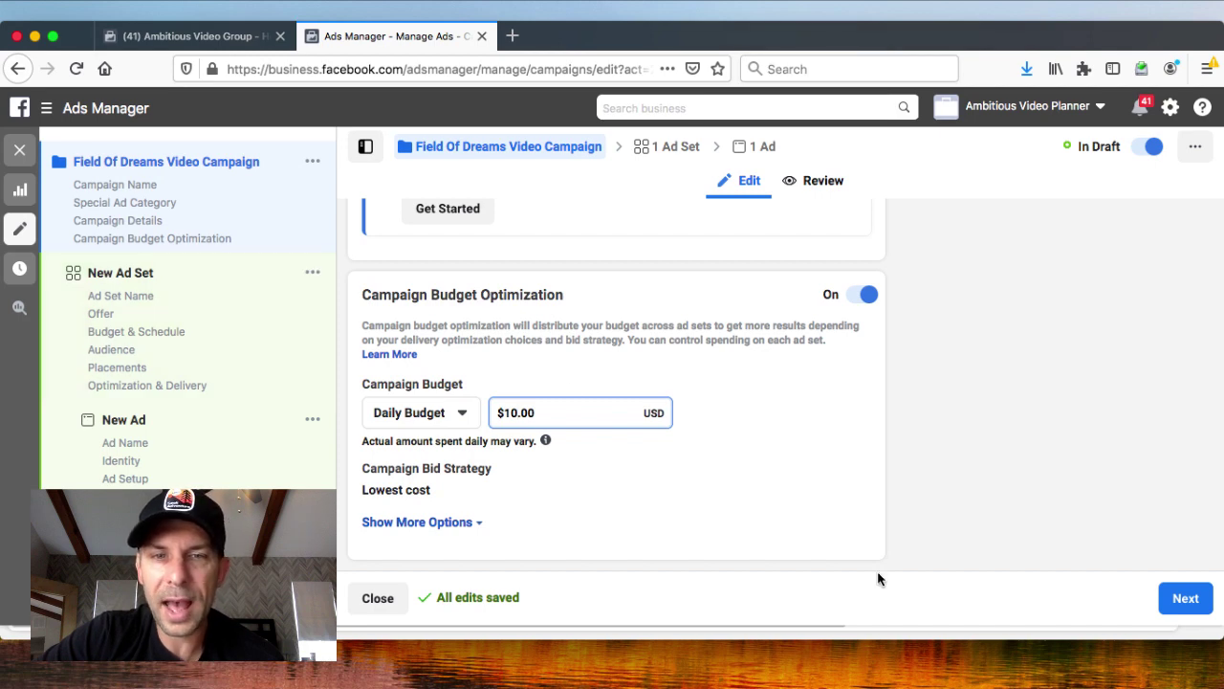
{"action": "left_click", "coordinate": [610, 562]}
Open the campaign's new ad set and name it "Field Of Dreams - Financial Advisors"
{"action": "left_click", "coordinate": [118, 273]}
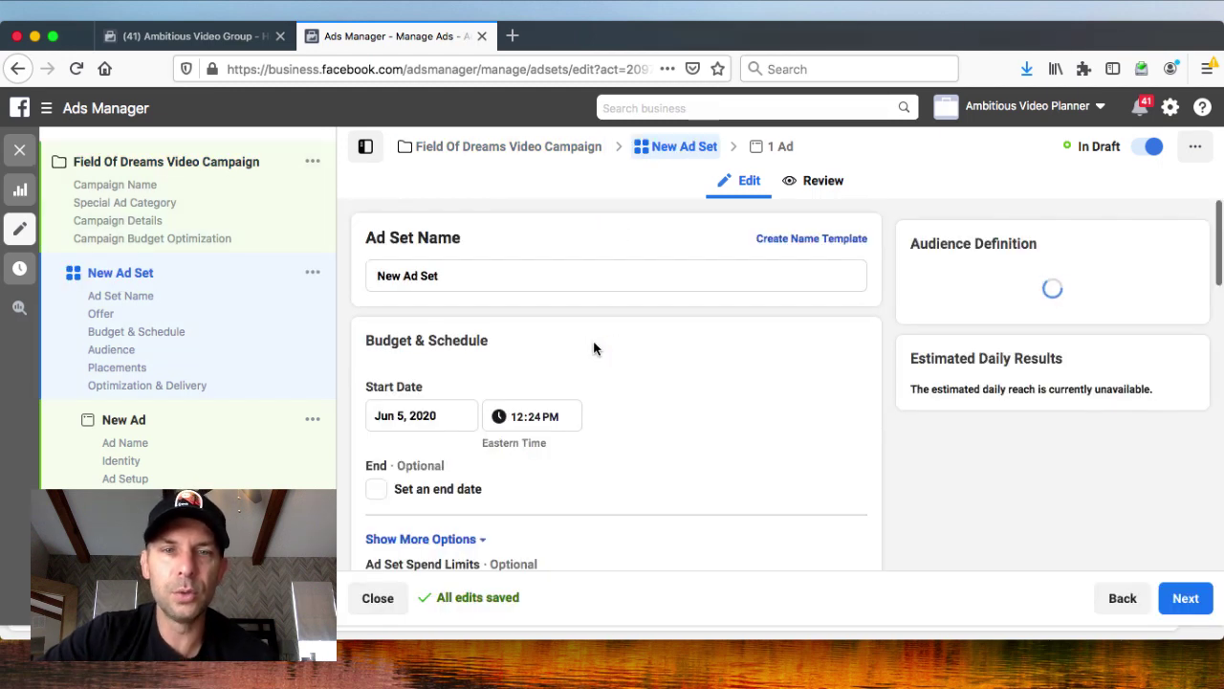
{"action": "triple_click", "coordinate": [492, 275]}
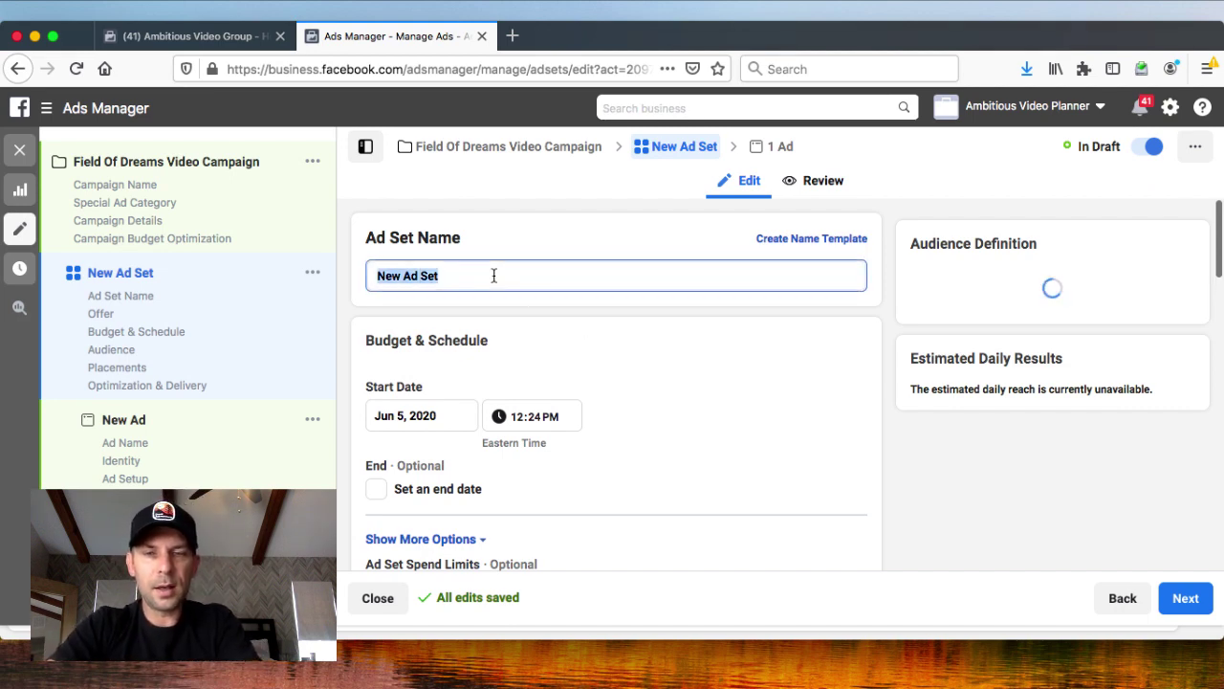
{"action": "type", "text": "Field Of Dreams -"}
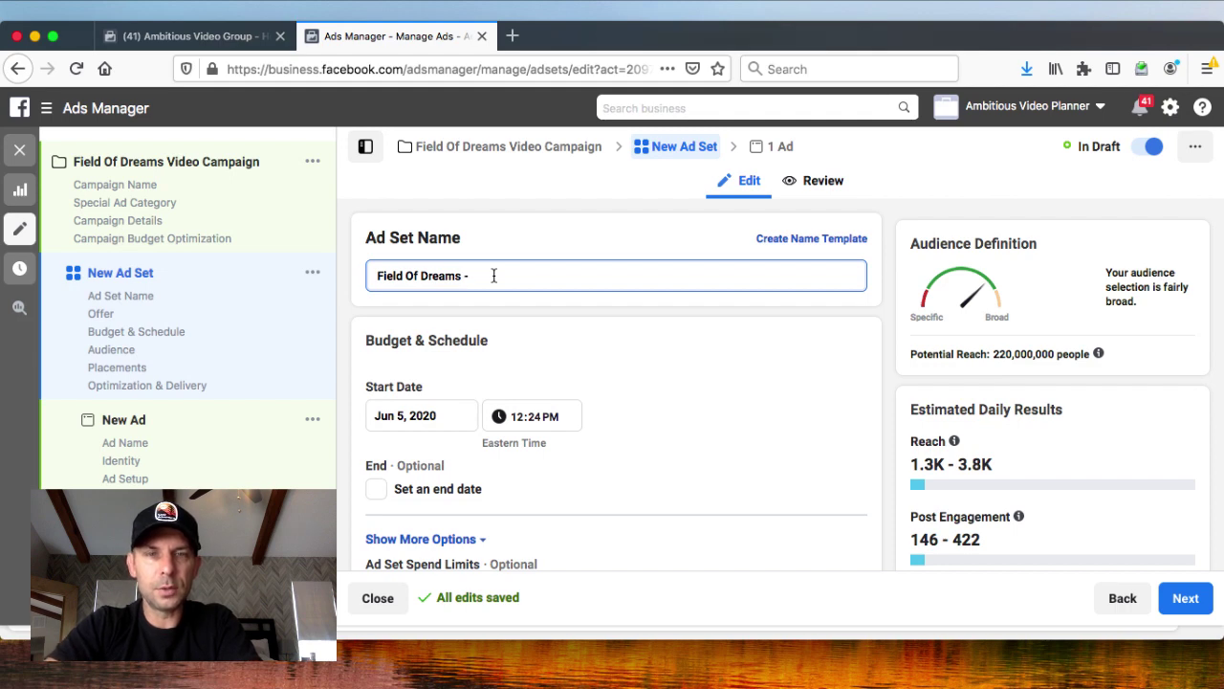
{"action": "type", "text": " Financial Advisor"}
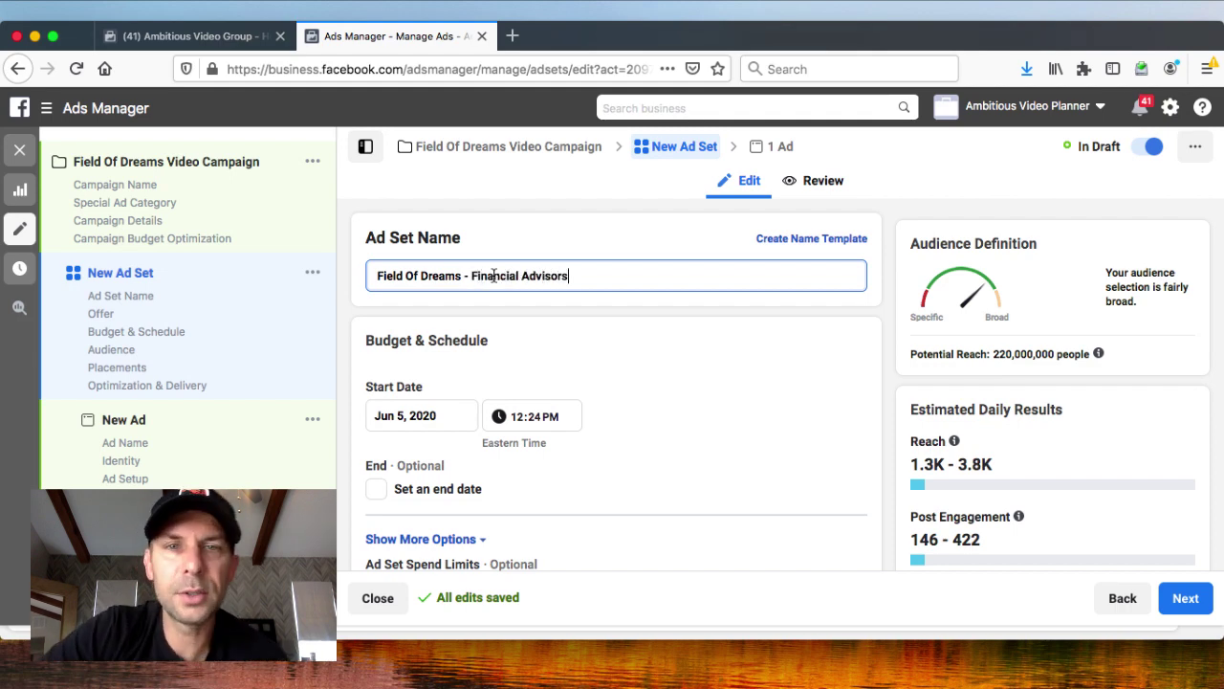
{"action": "type", "text": "s"}
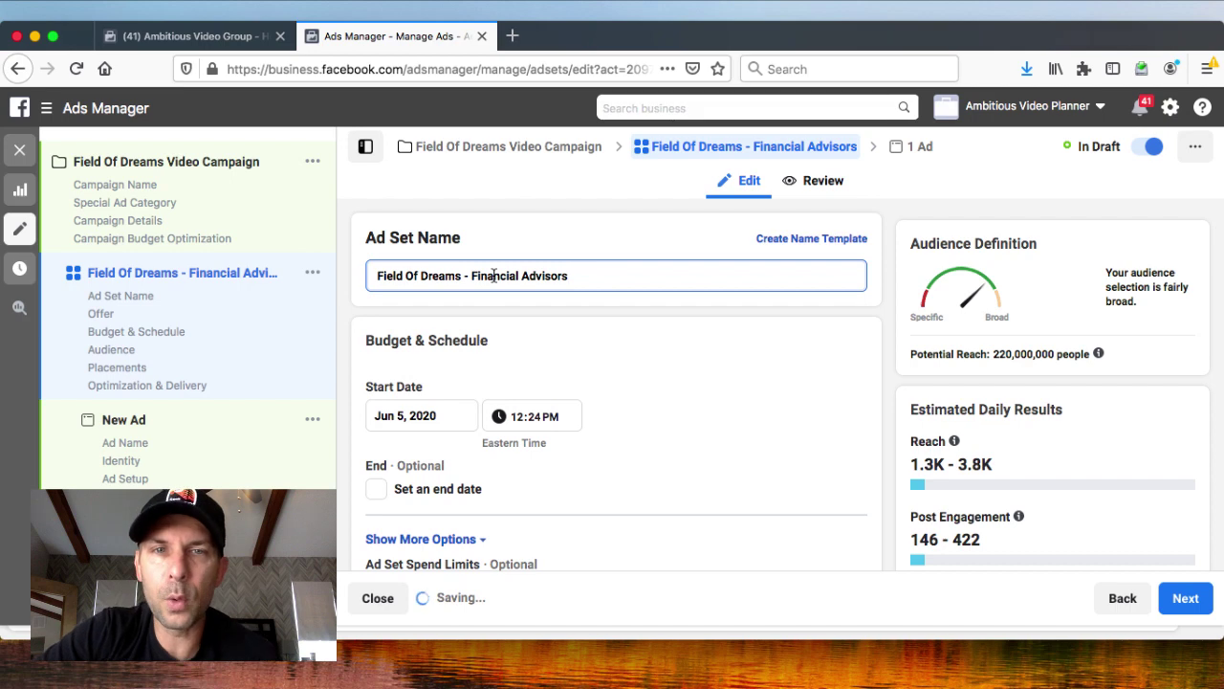
Examine the ad set's schedule and audience settings, including the list of existing custom audiences
{"action": "scroll", "coordinate": [705, 377], "scroll_direction": "down", "scroll_amount": 2}
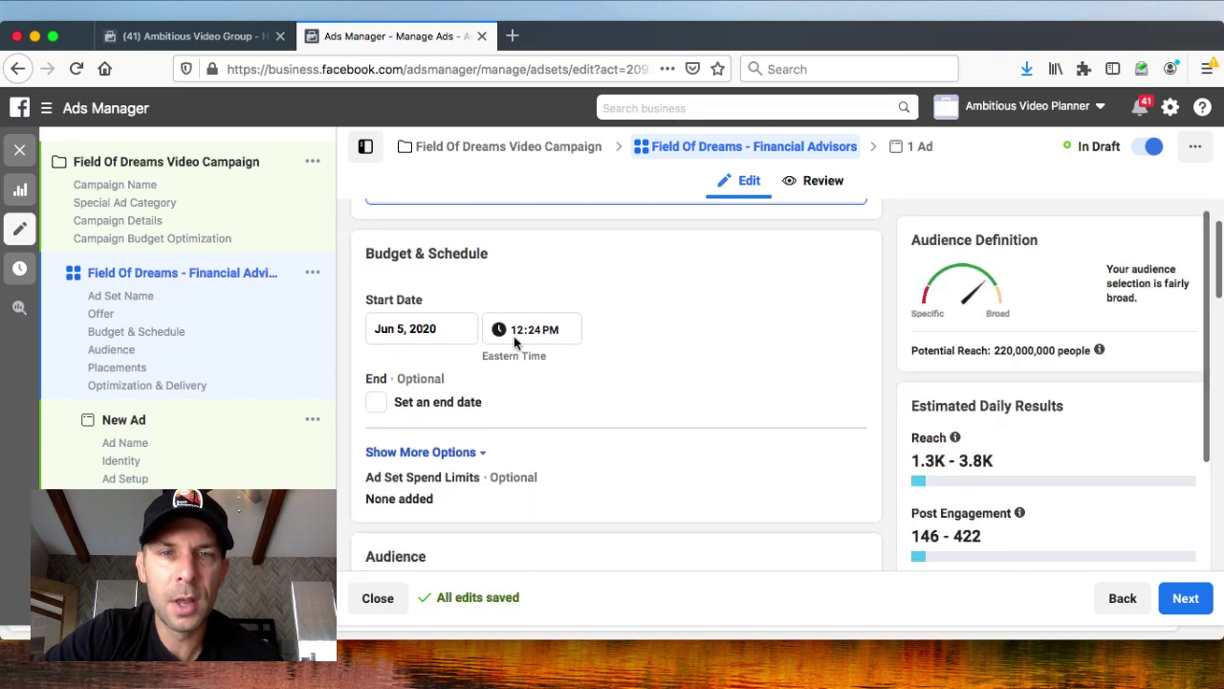
{"action": "scroll", "coordinate": [451, 332], "scroll_direction": "down", "scroll_amount": 2}
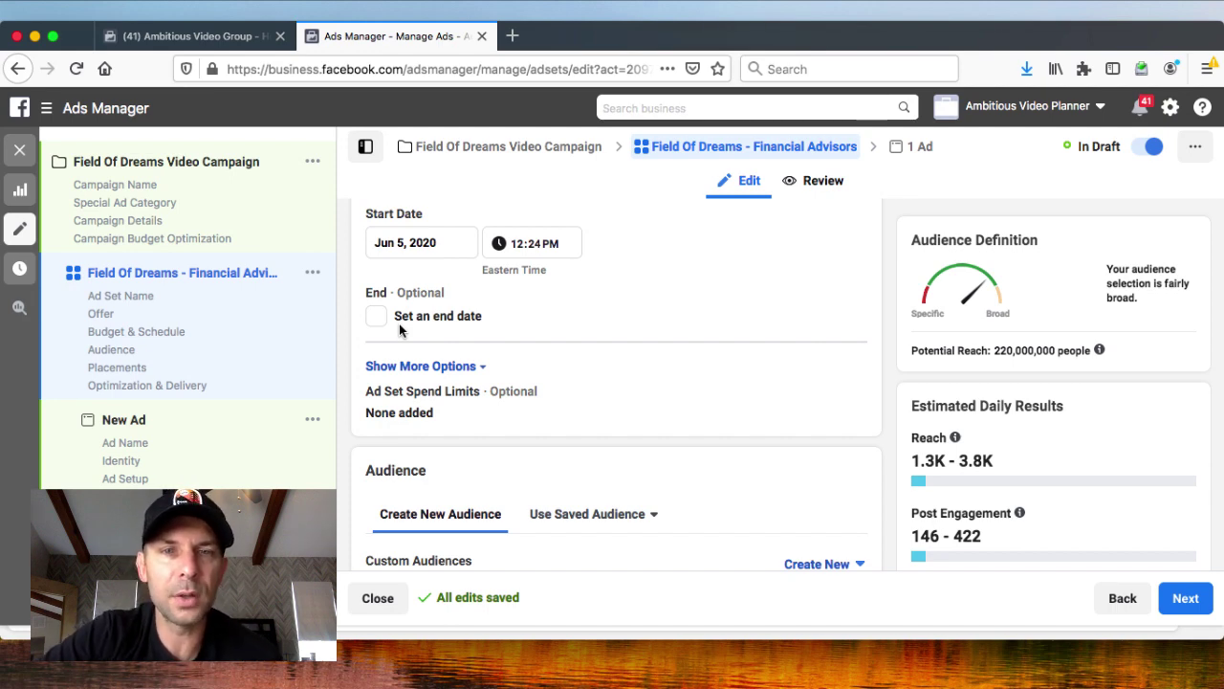
{"action": "scroll", "coordinate": [636, 397], "scroll_direction": "down", "scroll_amount": 1}
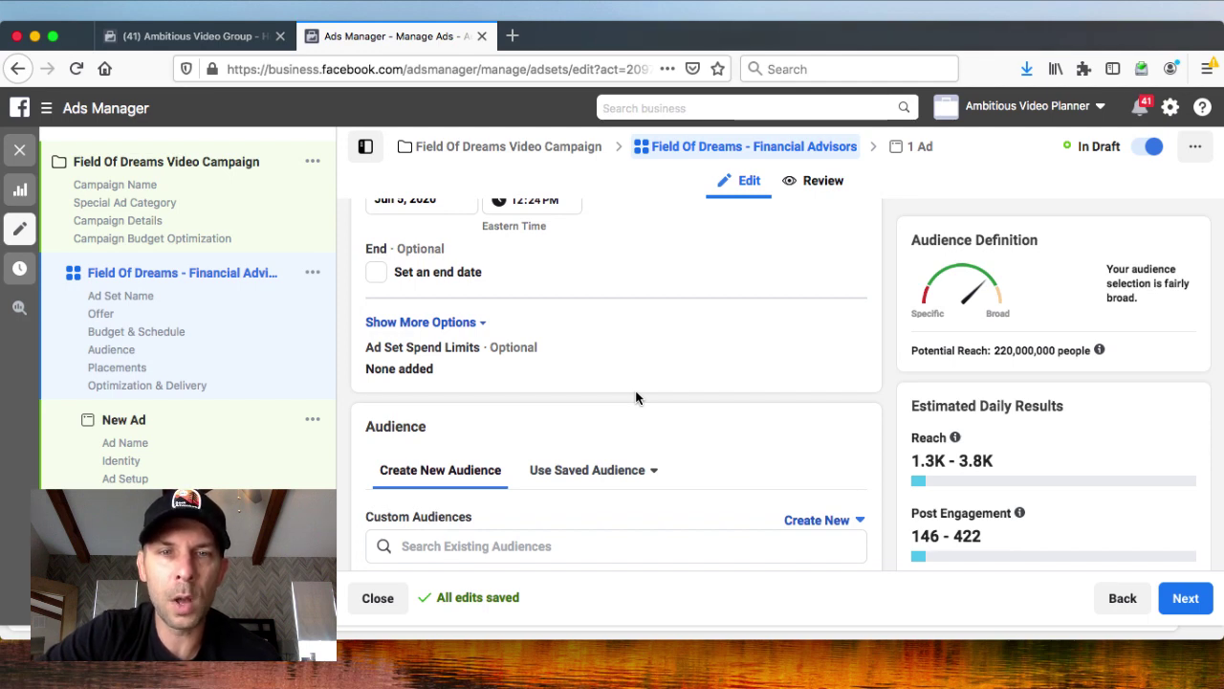
{"action": "scroll", "coordinate": [636, 397], "scroll_direction": "down", "scroll_amount": 5}
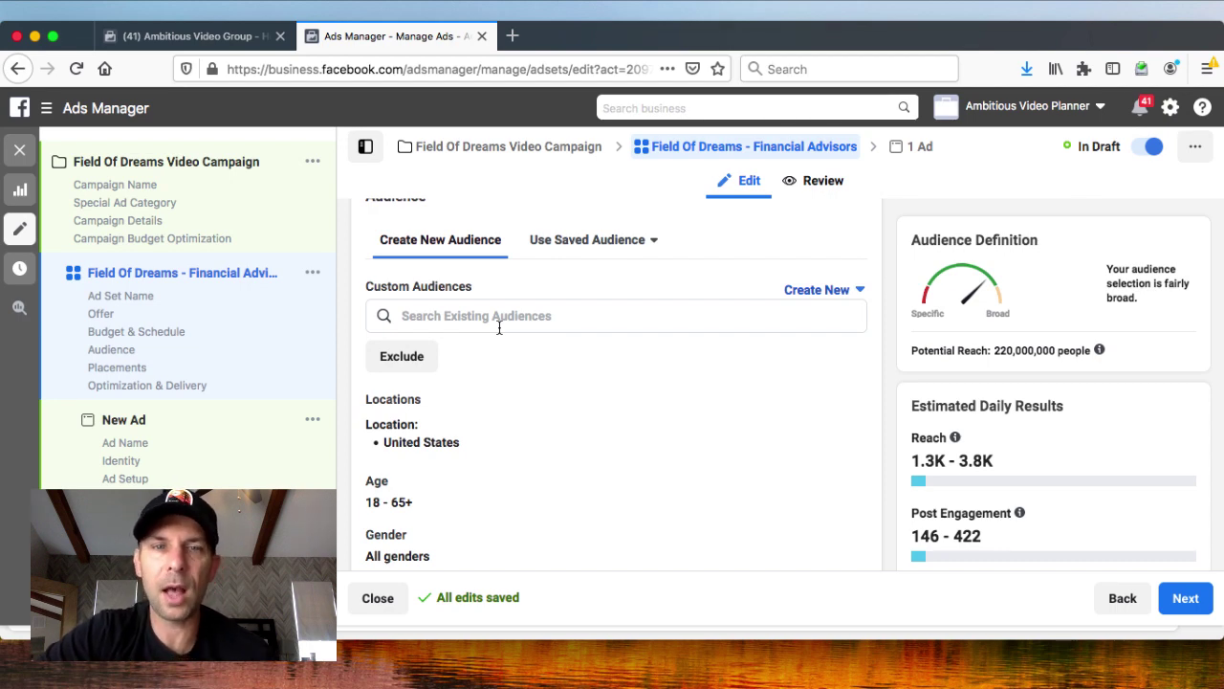
{"action": "scroll", "coordinate": [498, 327], "scroll_direction": "down", "scroll_amount": 2}
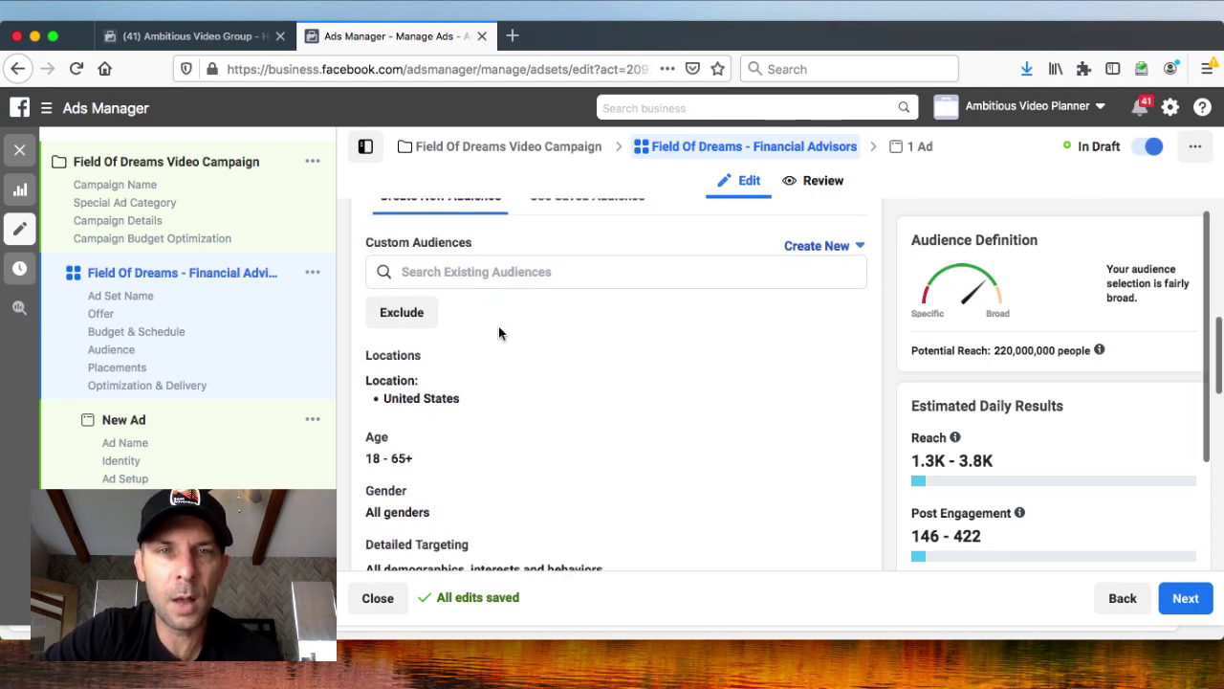
{"action": "scroll", "coordinate": [498, 326], "scroll_direction": "up", "scroll_amount": 2}
{"action": "left_click", "coordinate": [486, 306]}
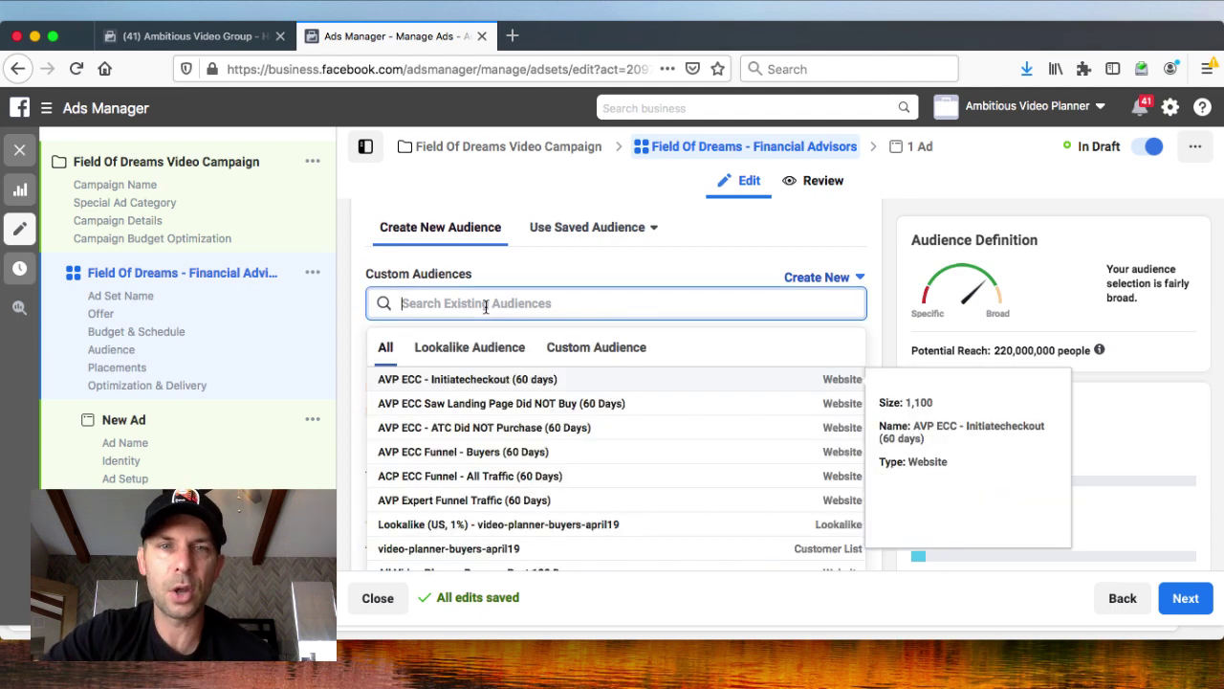
{"action": "scroll", "coordinate": [469, 500], "scroll_direction": "down", "scroll_amount": 3}
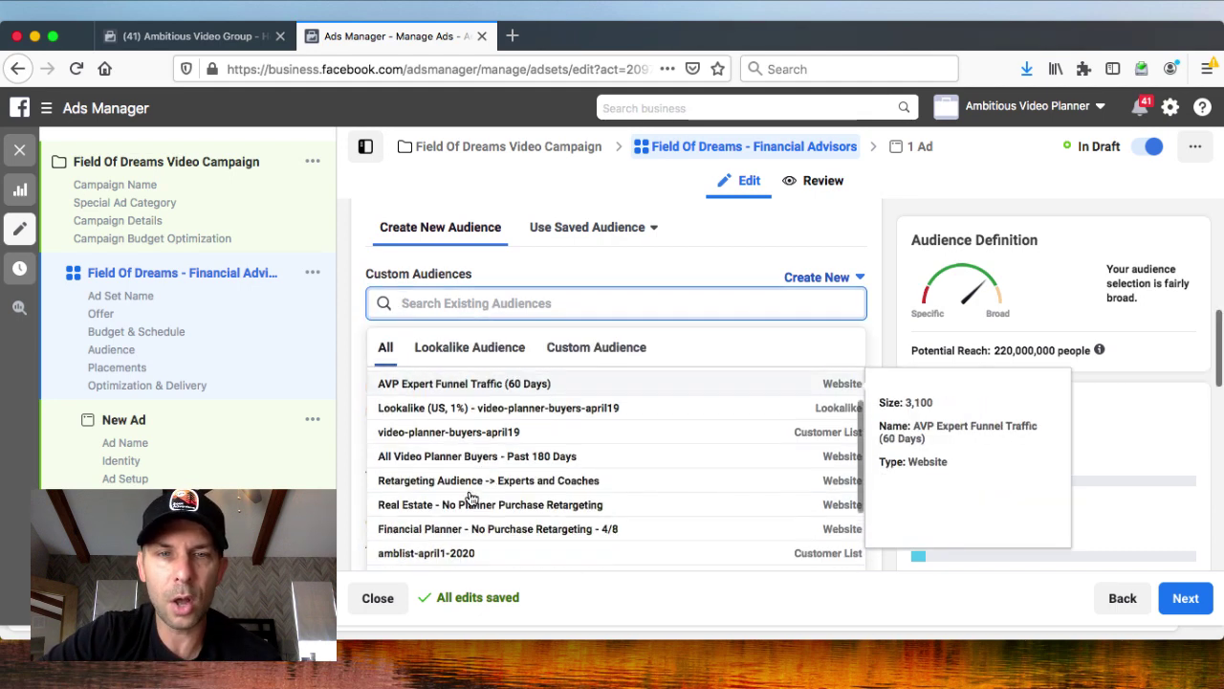
{"action": "left_click", "coordinate": [358, 339]}
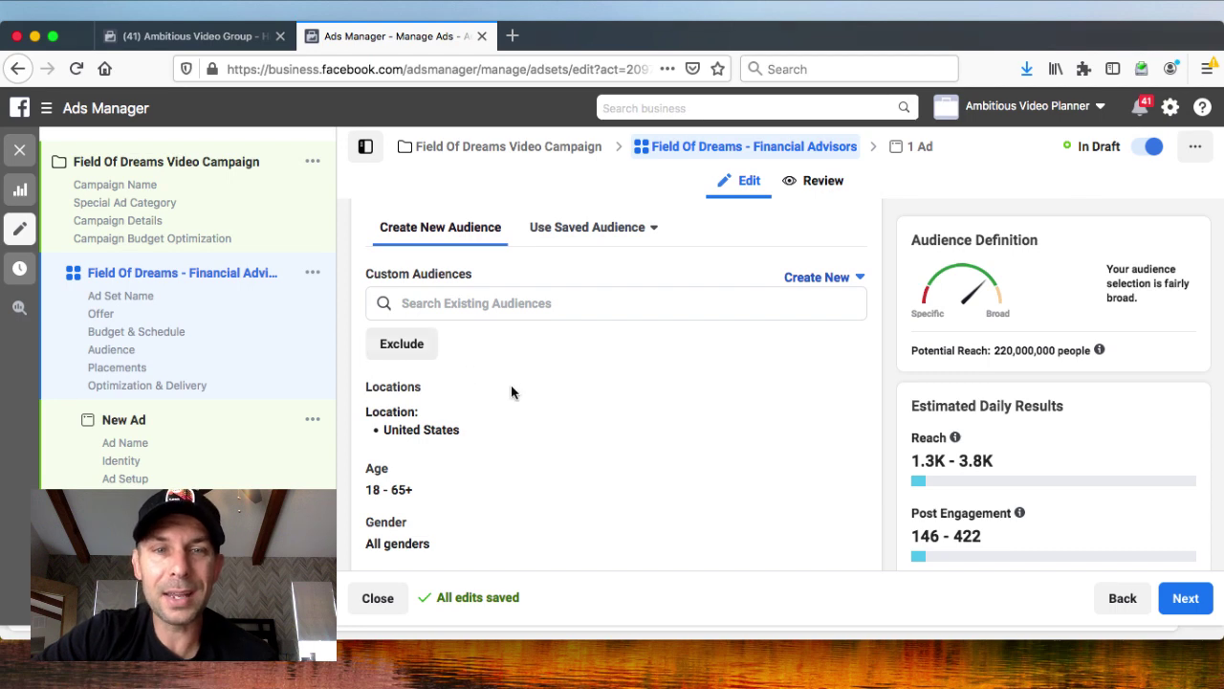
Set the audience's minimum age to 35
{"action": "scroll", "coordinate": [595, 476], "scroll_direction": "down", "scroll_amount": 2}
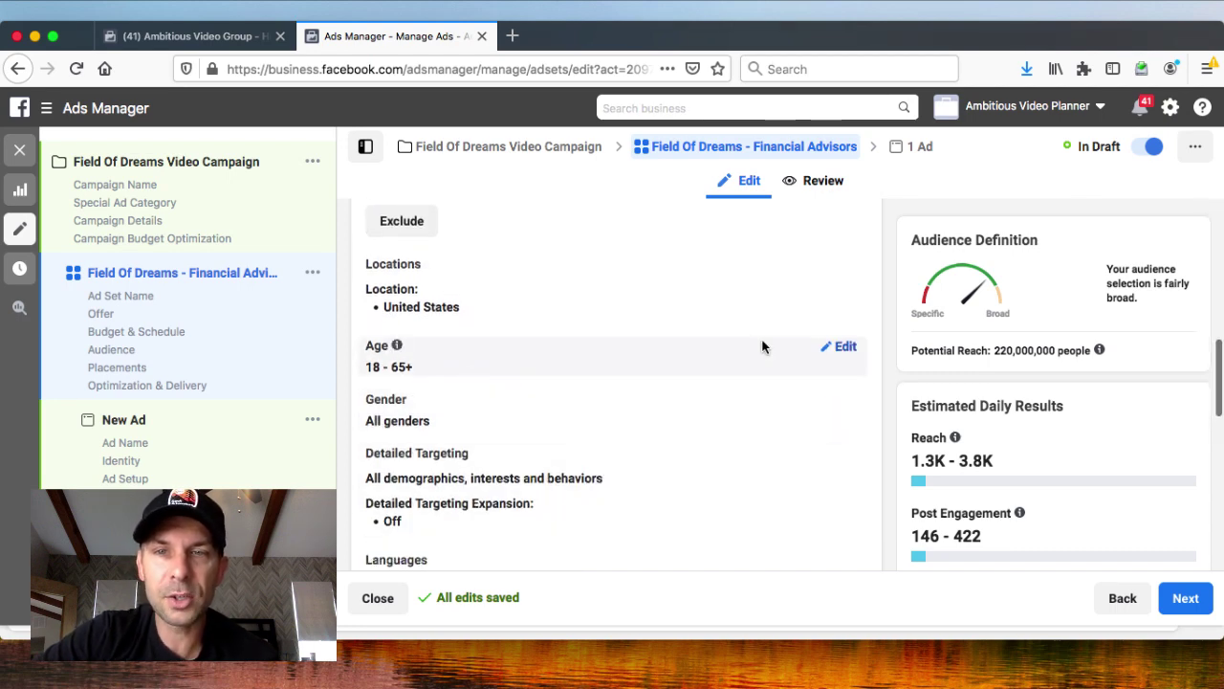
{"action": "left_click", "coordinate": [849, 346]}
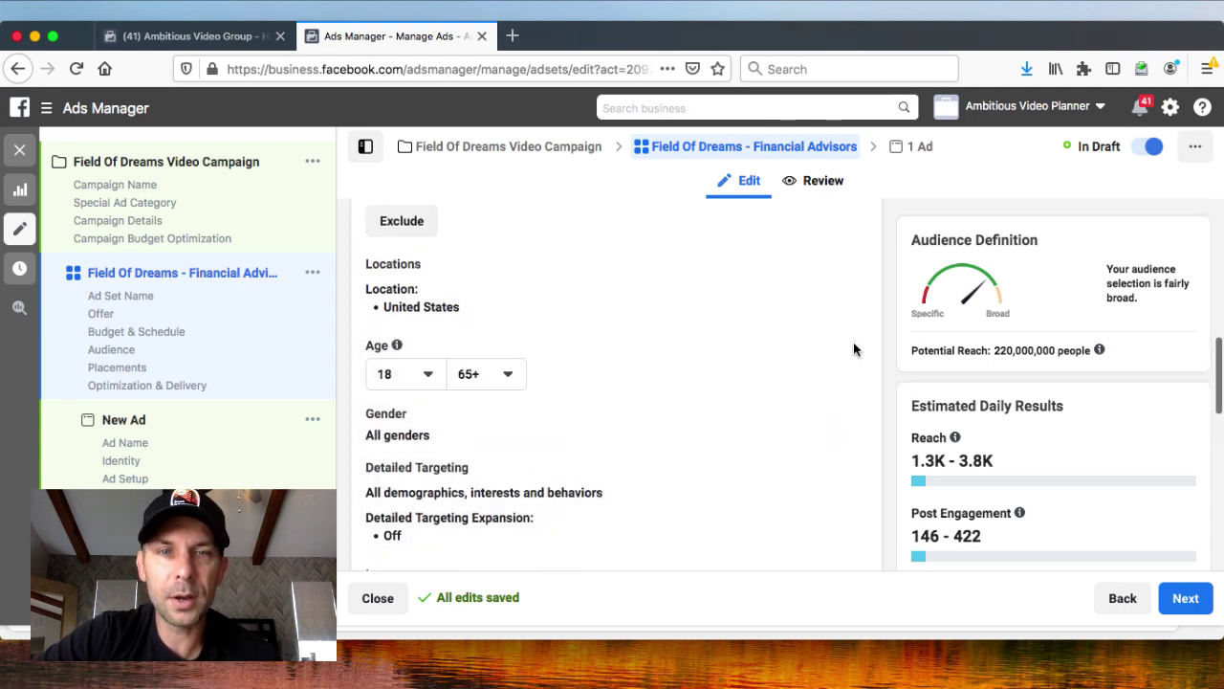
{"action": "left_click", "coordinate": [407, 375]}
{"action": "scroll", "coordinate": [407, 478], "scroll_direction": "down", "scroll_amount": 5}
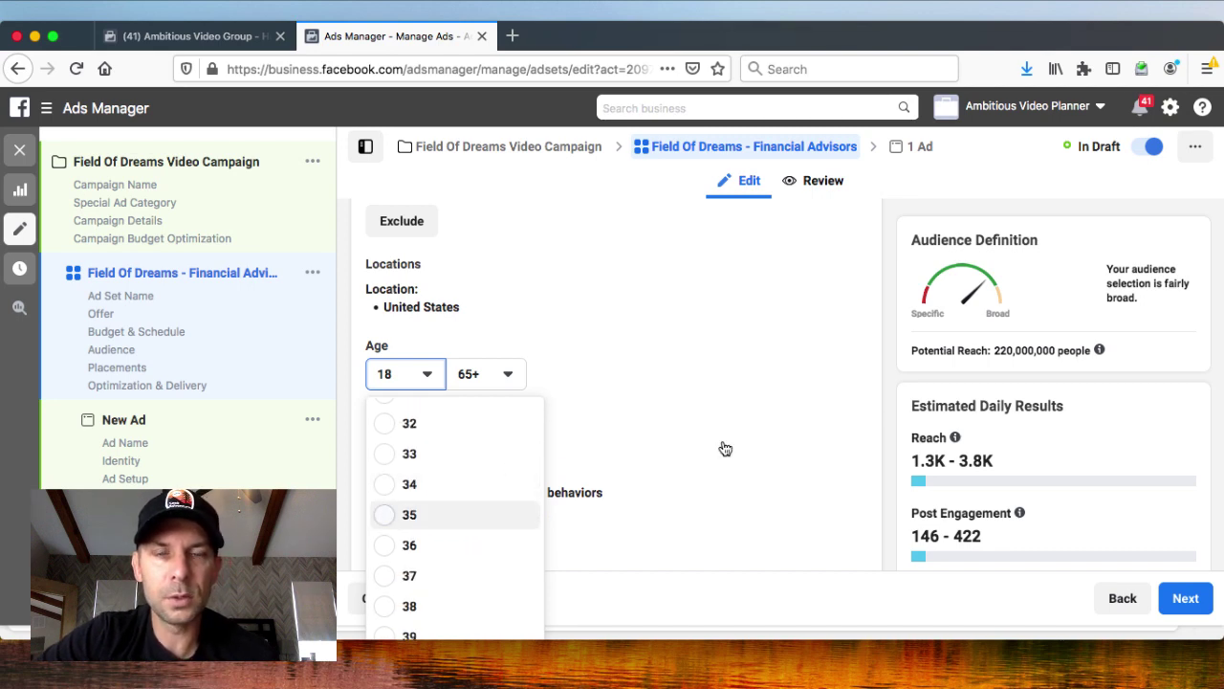
{"action": "key", "text": "Return"}
Search the detailed targeting for "financial" and include the Financial adviser job title
{"action": "scroll", "coordinate": [722, 439], "scroll_direction": "down", "scroll_amount": 2}
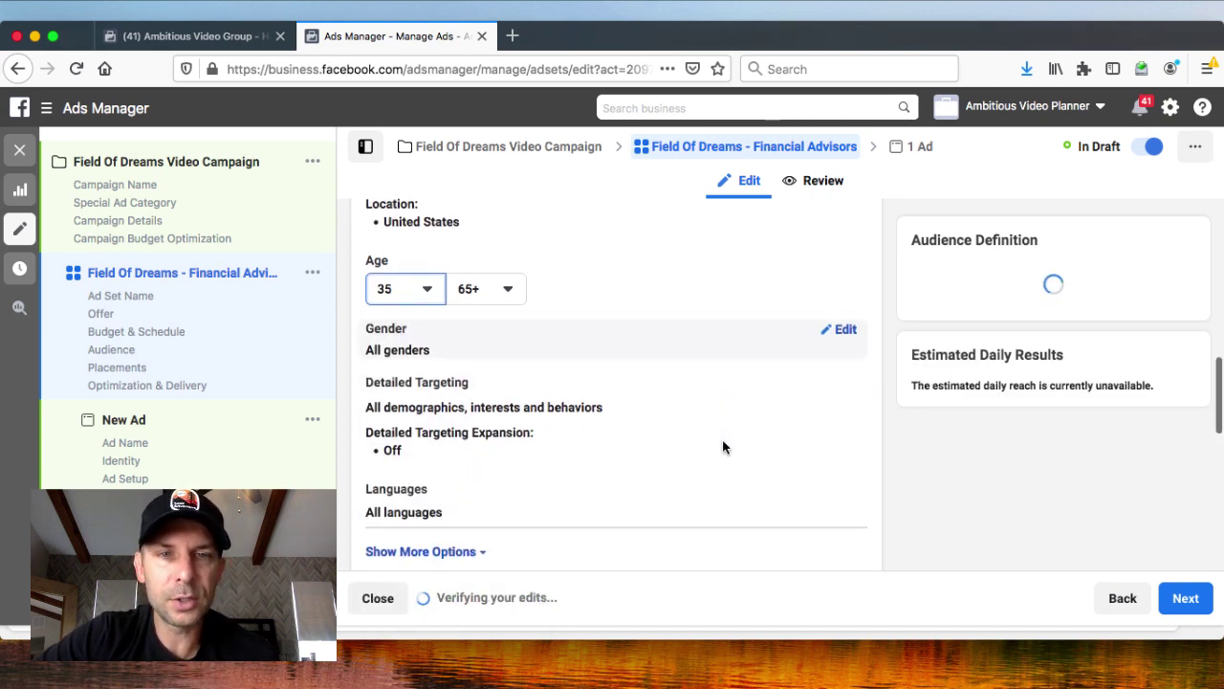
{"action": "scroll", "coordinate": [722, 446], "scroll_direction": "down", "scroll_amount": 1}
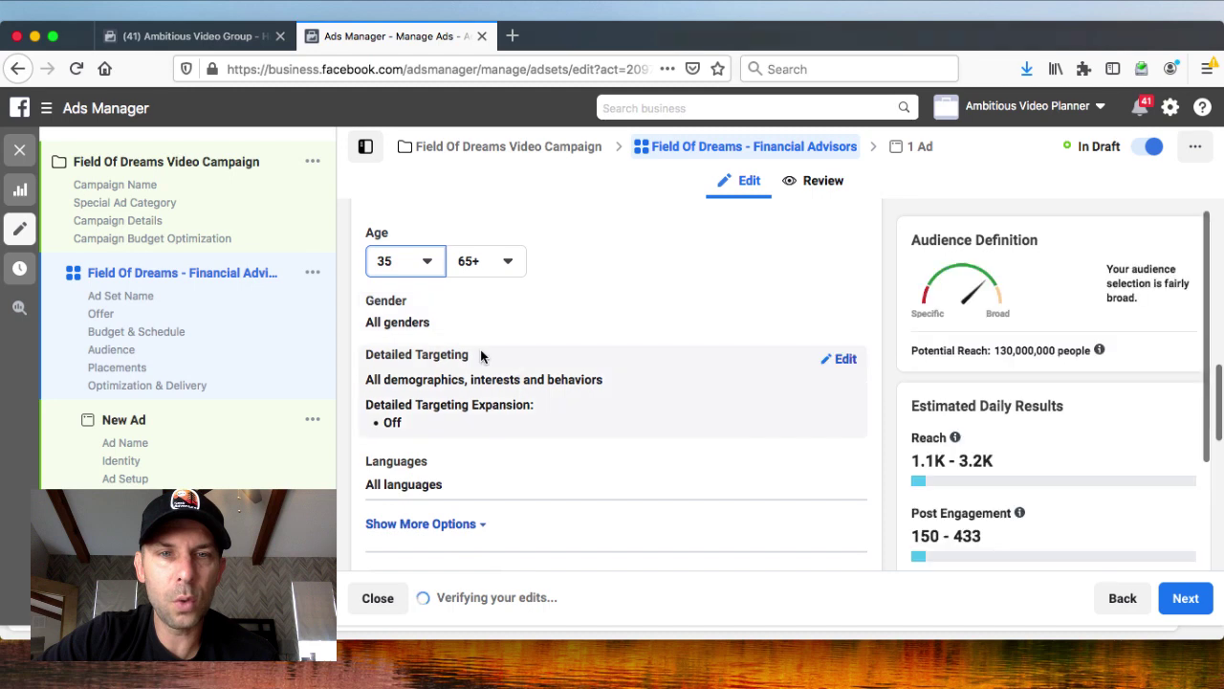
{"action": "left_click", "coordinate": [846, 362]}
{"action": "scroll", "coordinate": [669, 340], "scroll_direction": "down", "scroll_amount": 1}
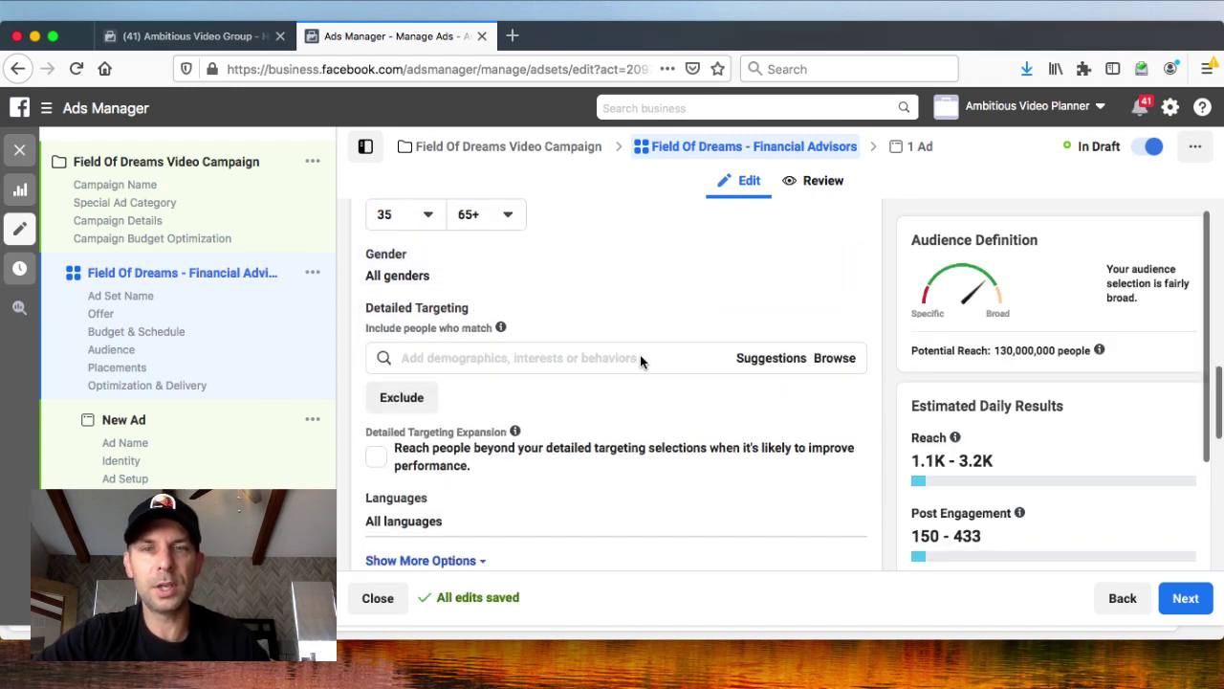
{"action": "left_click", "coordinate": [640, 359]}
{"action": "type", "text": "financ"}
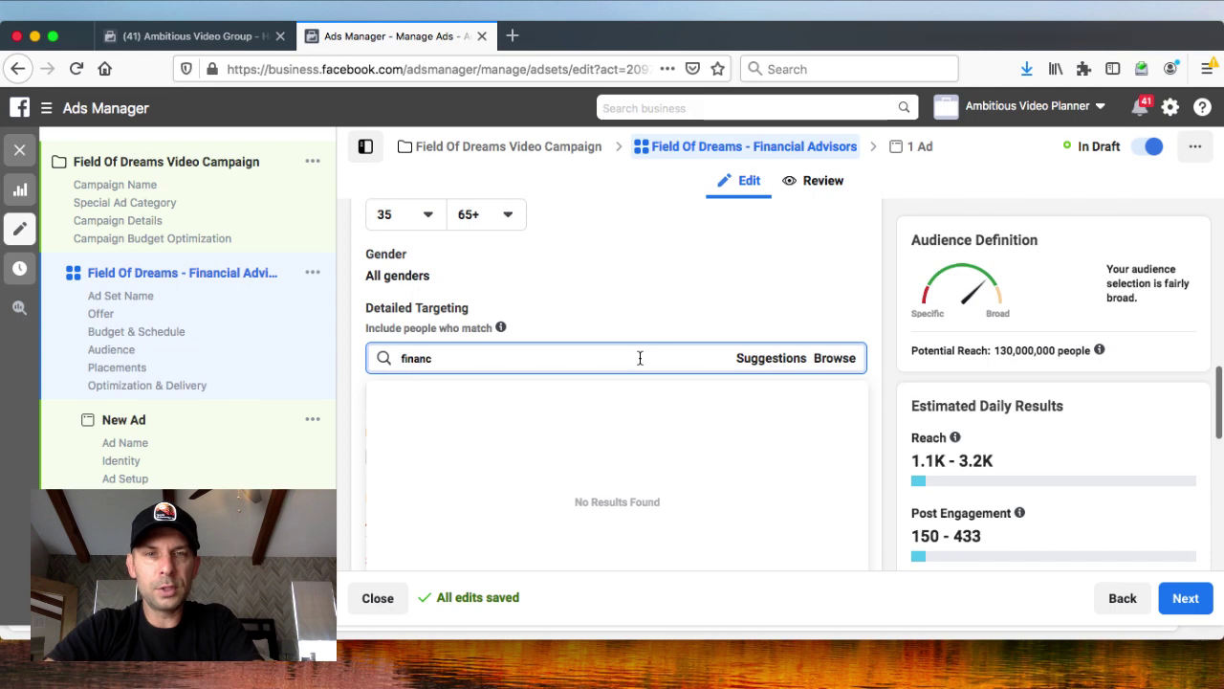
{"action": "type", "text": "ial"}
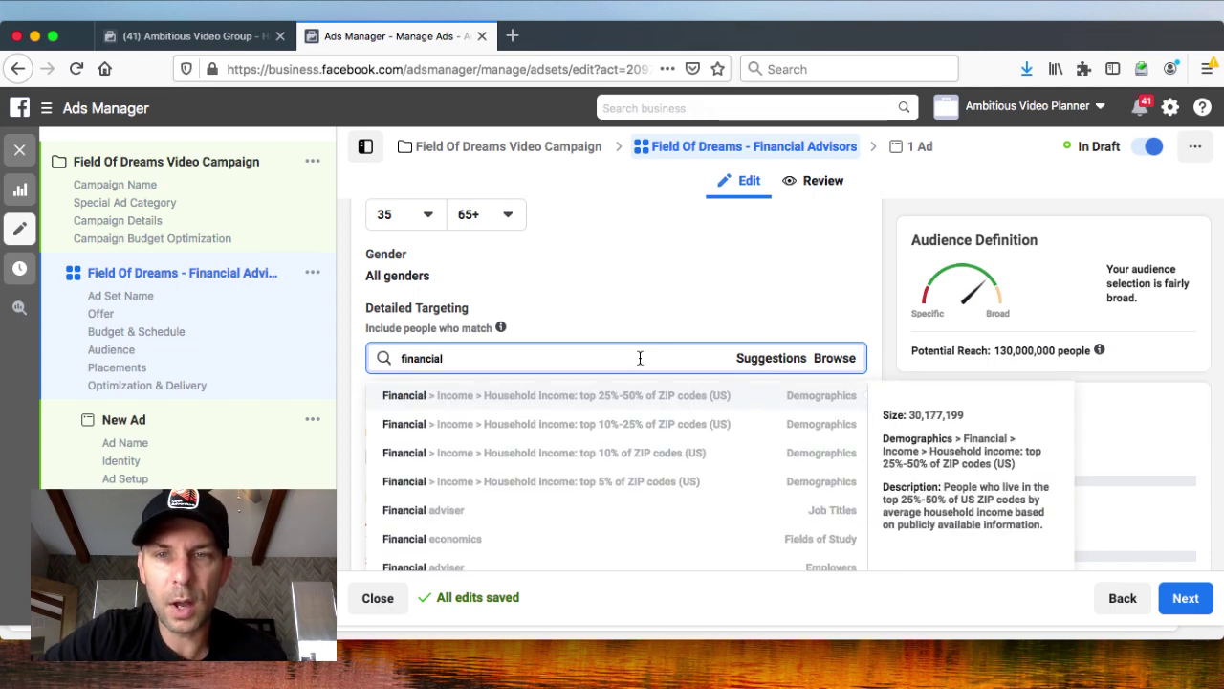
{"action": "scroll", "coordinate": [727, 472], "scroll_direction": "down", "scroll_amount": 1}
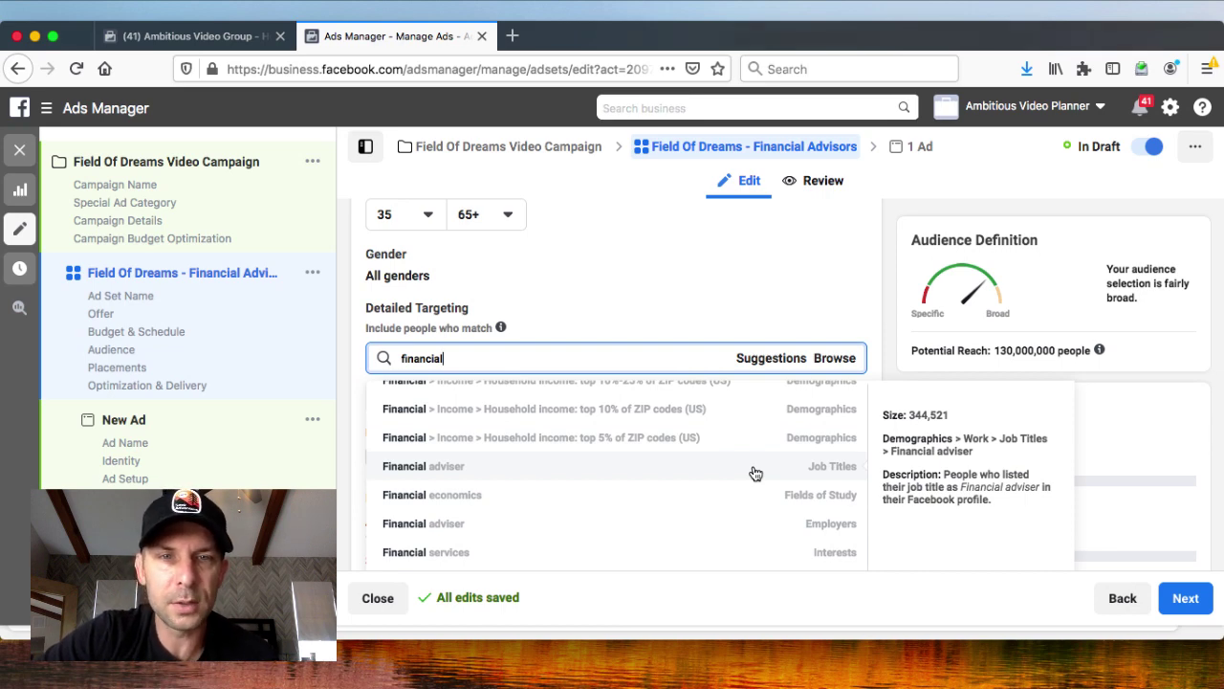
{"action": "left_click", "coordinate": [755, 472]}
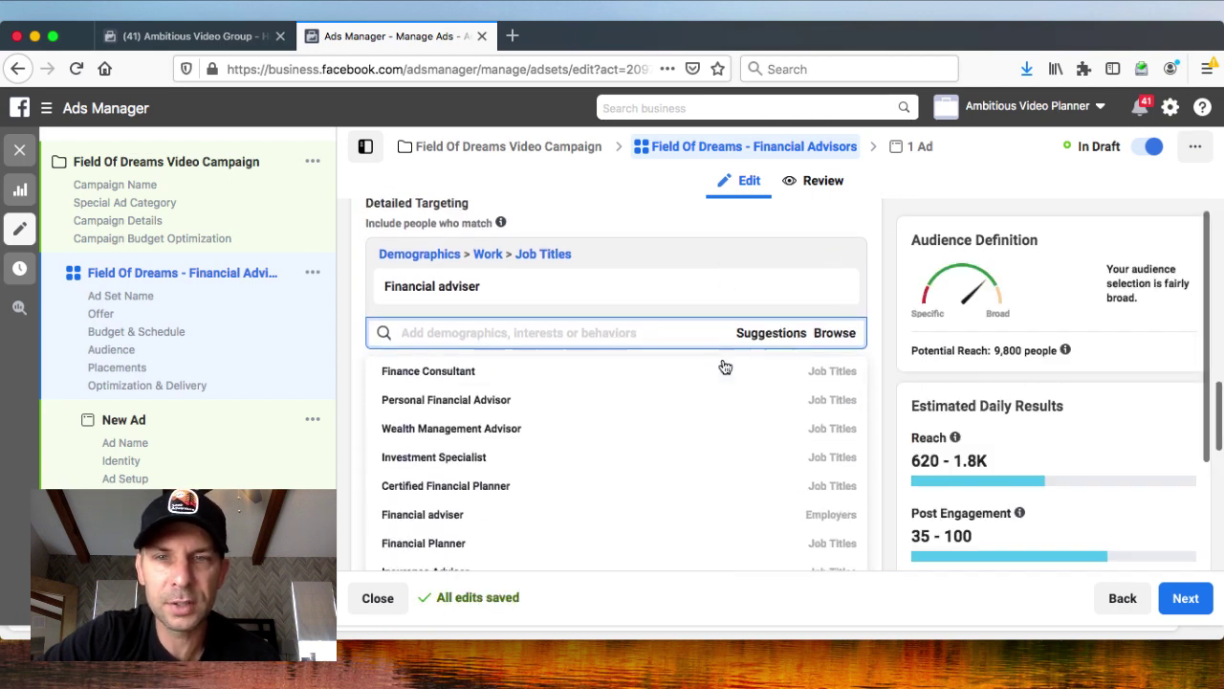
Add the suggested job titles Personal Financial Advisor, Certified Financial Planner and Independent Financial Adviser to the detailed targeting
{"action": "mouse_move", "coordinate": [587, 405]}
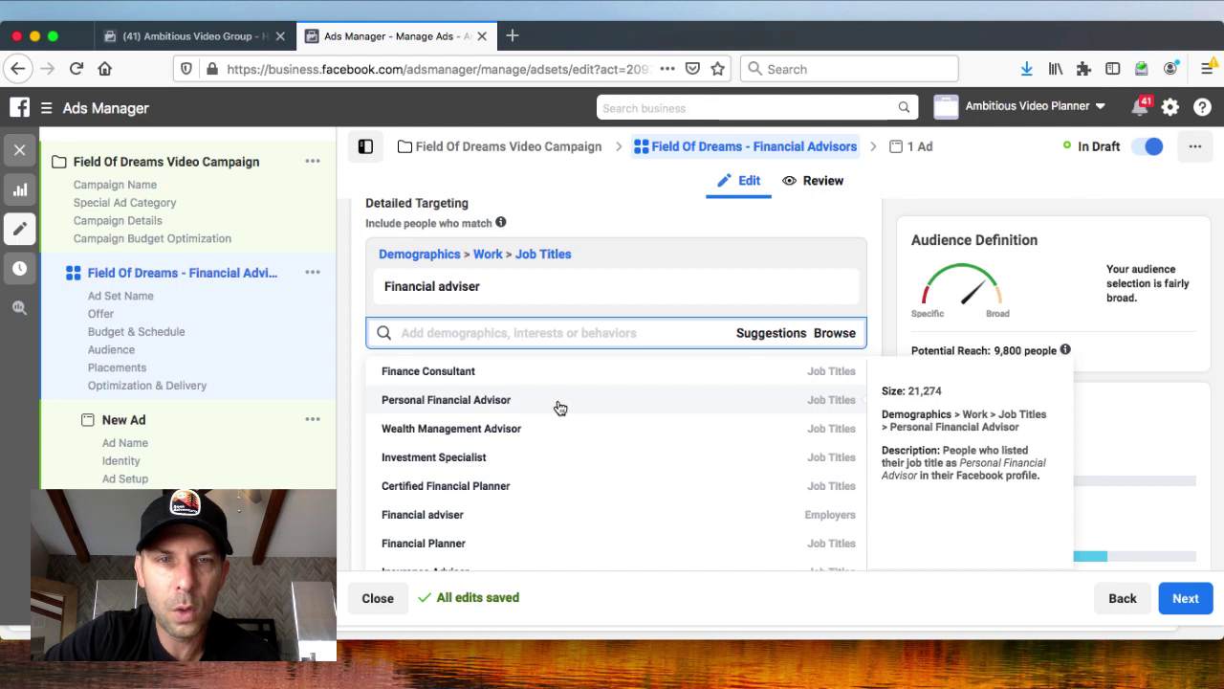
{"action": "left_click", "coordinate": [560, 405]}
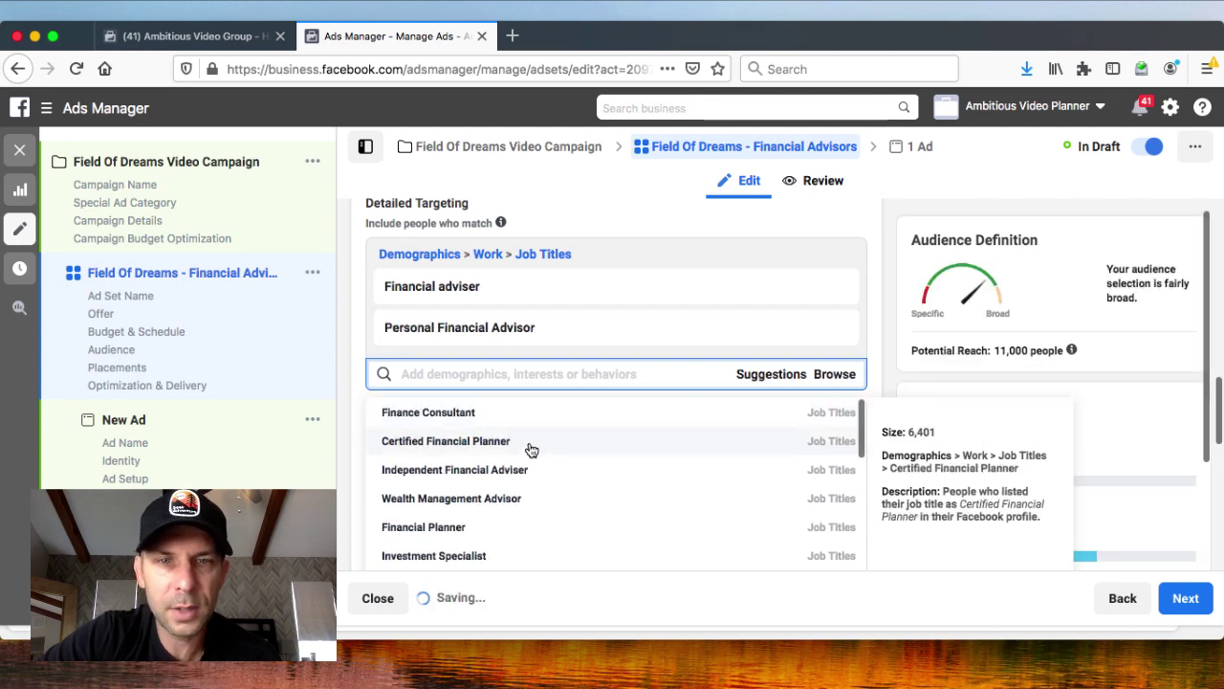
{"action": "left_click", "coordinate": [531, 446]}
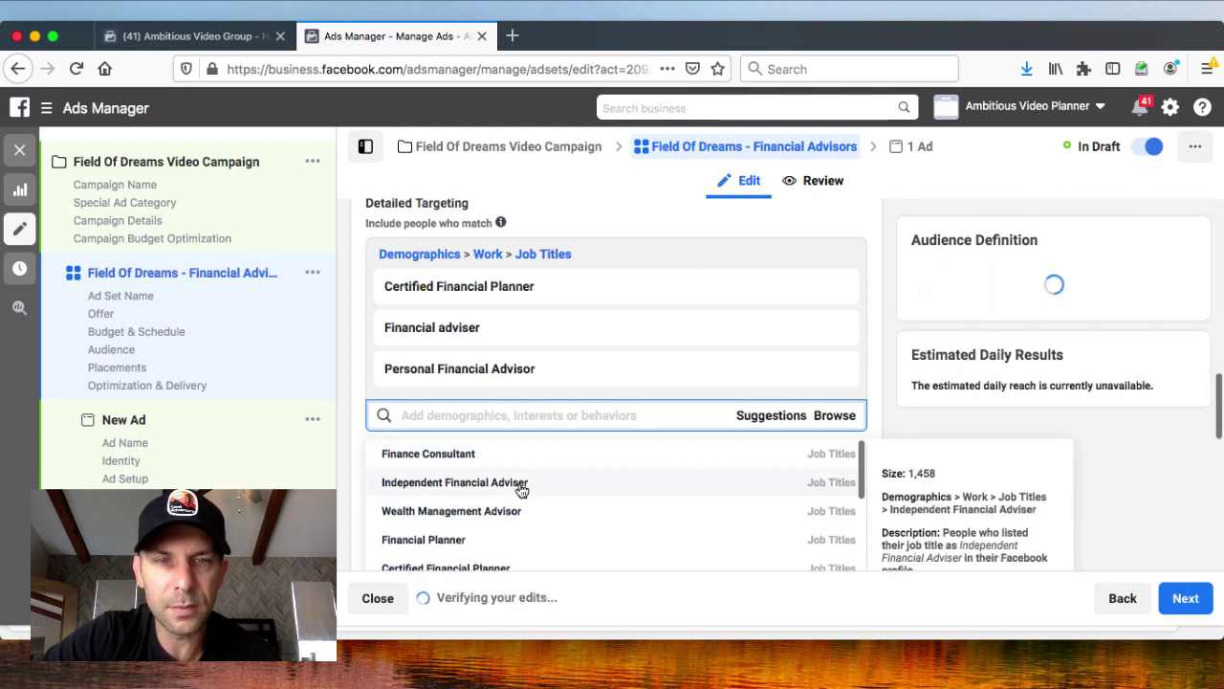
{"action": "key", "text": "Return"}
Add the job titles Financial Planner, the second Certified Financial Planner entry and Wealth Management Advisor, and close the suggestions
{"action": "scroll", "coordinate": [872, 382], "scroll_direction": "down", "scroll_amount": 2}
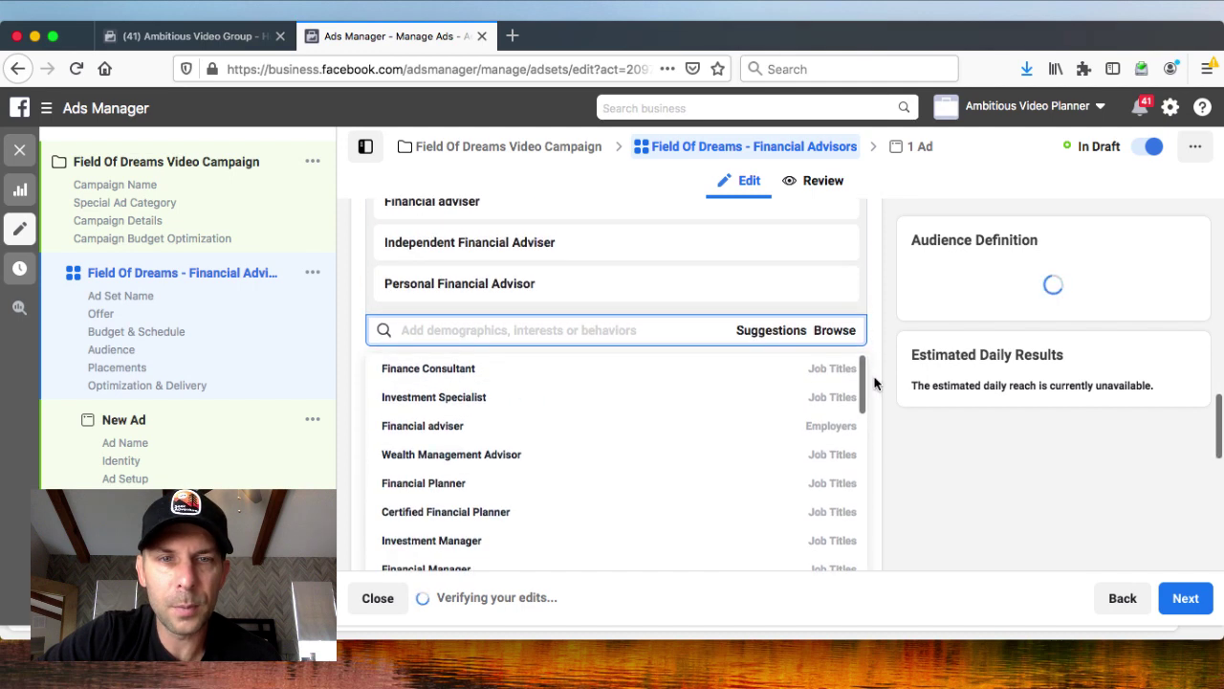
{"action": "left_click", "coordinate": [467, 484]}
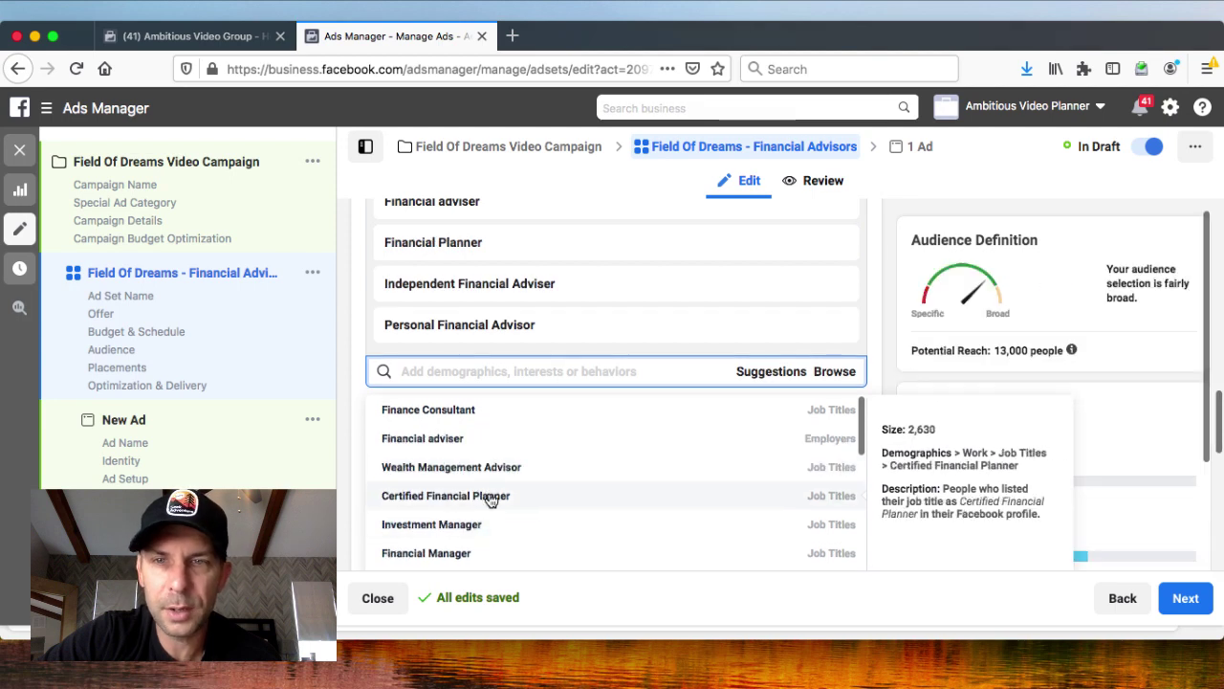
{"action": "left_click", "coordinate": [490, 499]}
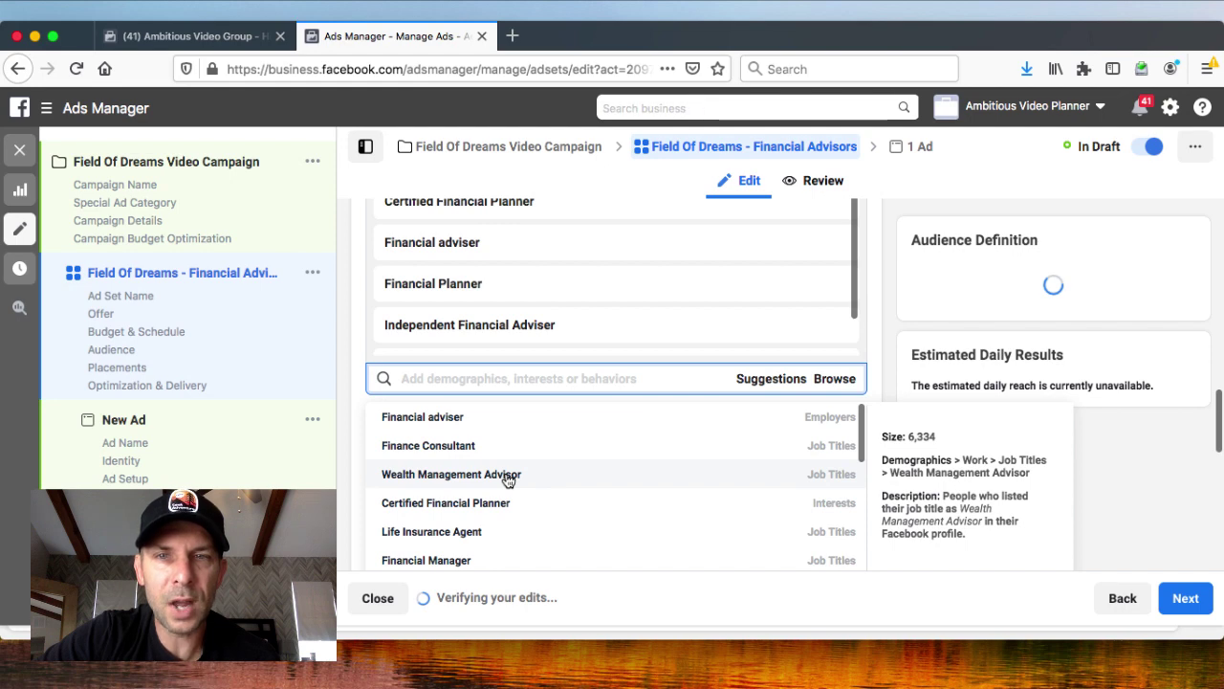
{"action": "left_click", "coordinate": [507, 478]}
{"action": "left_click", "coordinate": [887, 341]}
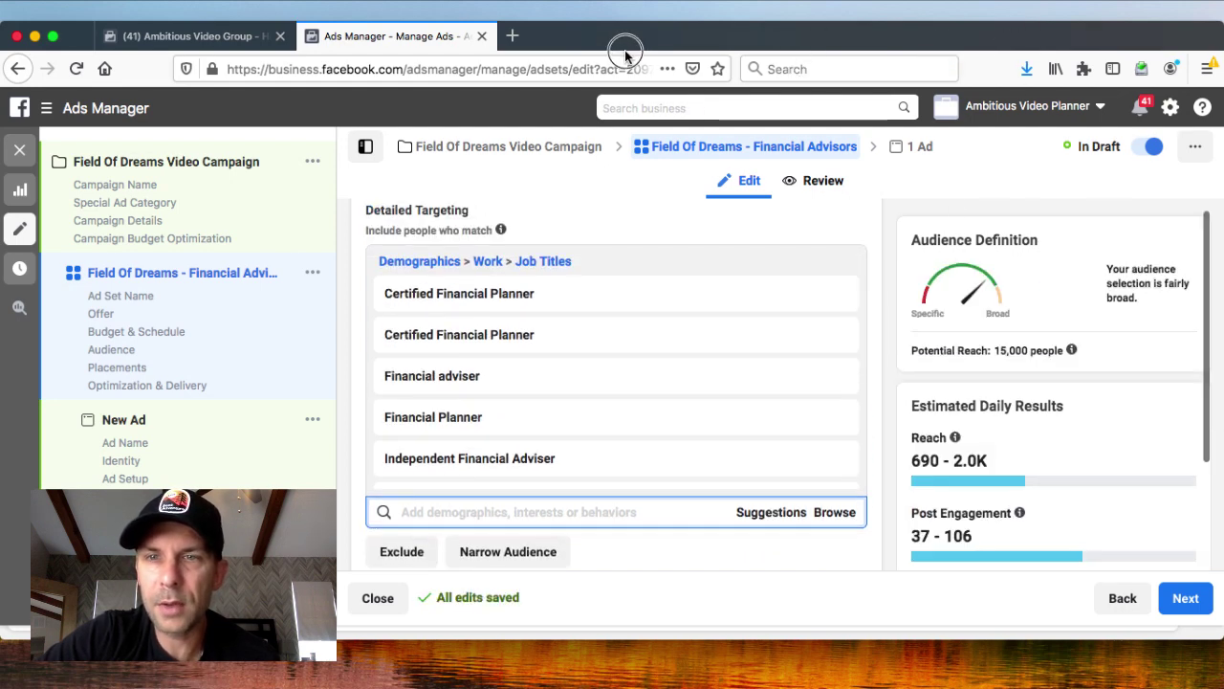
Review the included job titles, the targeting expansion option, and the audience's potential reach and estimated daily results
{"action": "scroll", "coordinate": [950, 333], "scroll_direction": "down", "scroll_amount": 1}
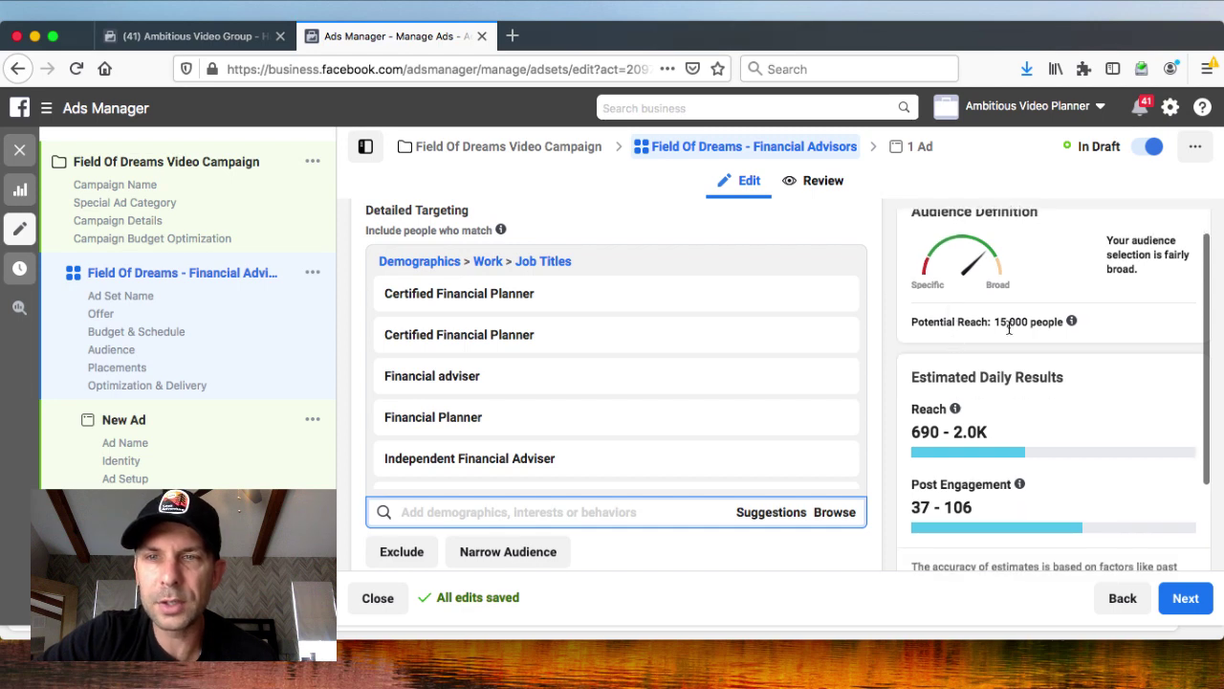
{"action": "scroll", "coordinate": [468, 415], "scroll_direction": "up", "scroll_amount": 2}
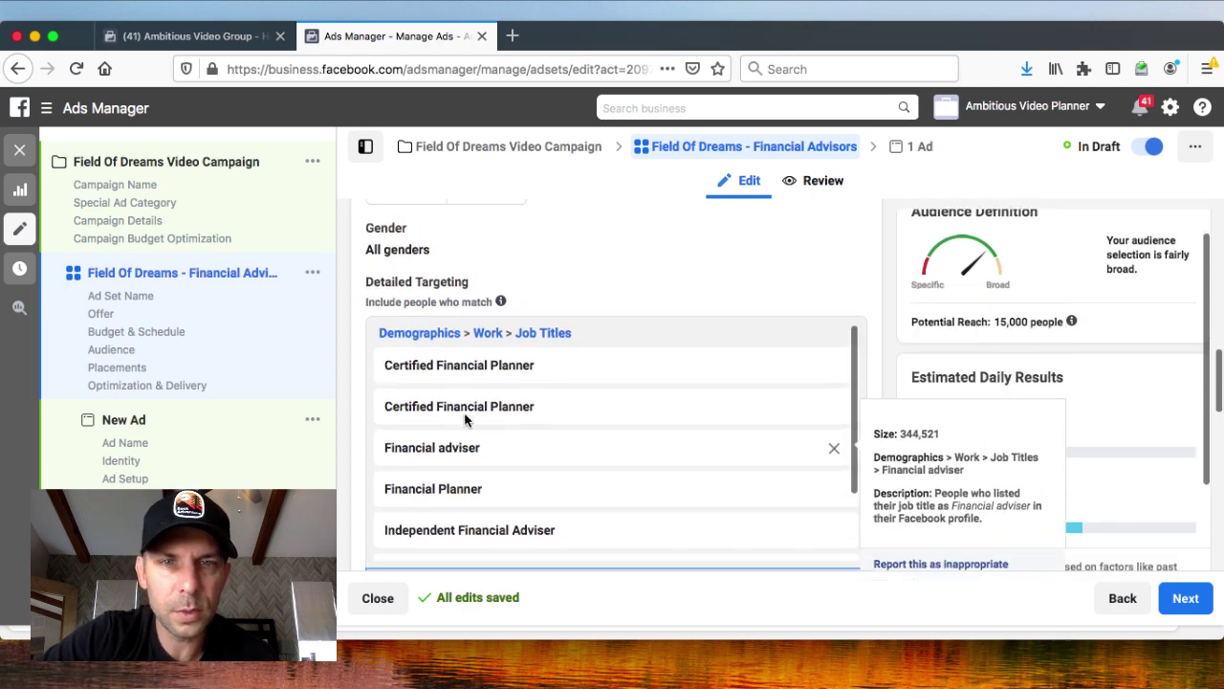
{"action": "scroll", "coordinate": [471, 434], "scroll_direction": "up", "scroll_amount": 1}
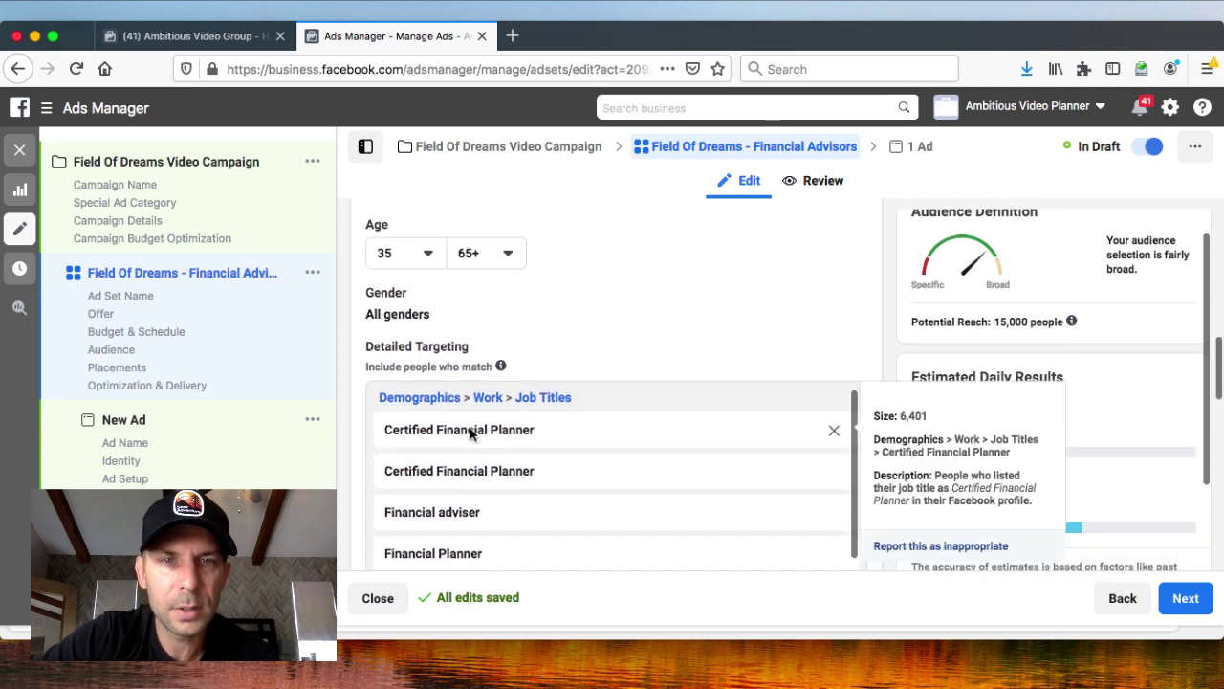
{"action": "scroll", "coordinate": [470, 434], "scroll_direction": "up", "scroll_amount": 2}
{"action": "scroll", "coordinate": [470, 433], "scroll_direction": "down", "scroll_amount": 3}
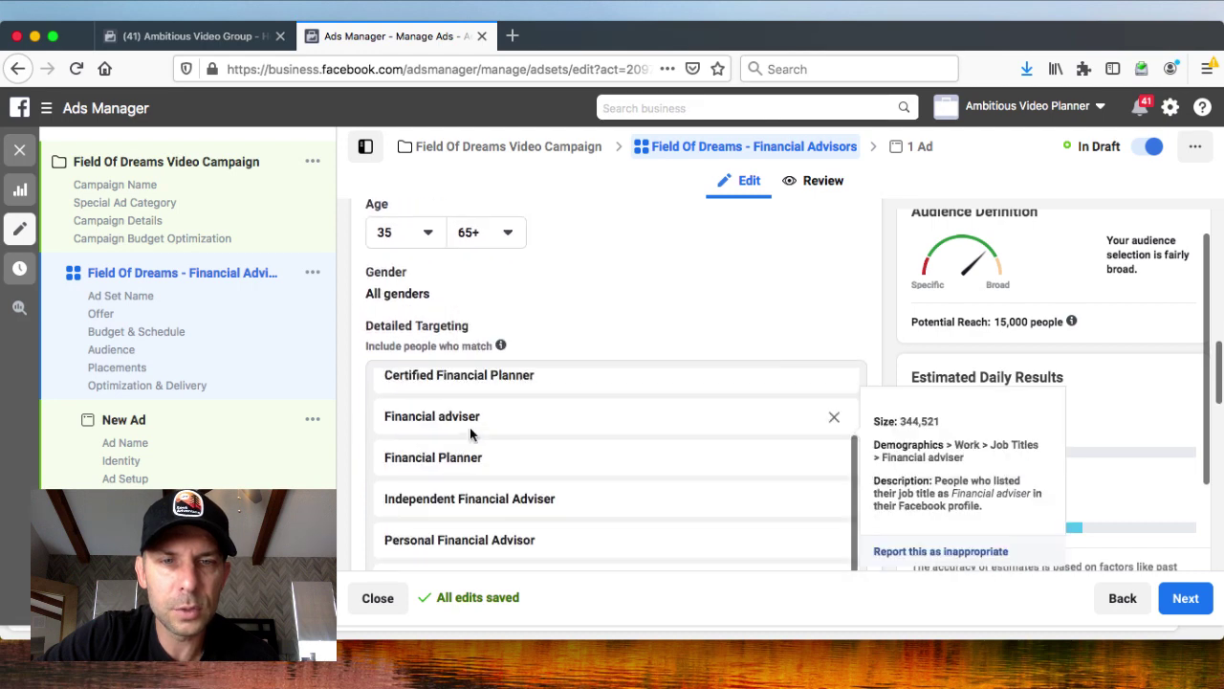
{"action": "scroll", "coordinate": [470, 433], "scroll_direction": "down", "scroll_amount": 5}
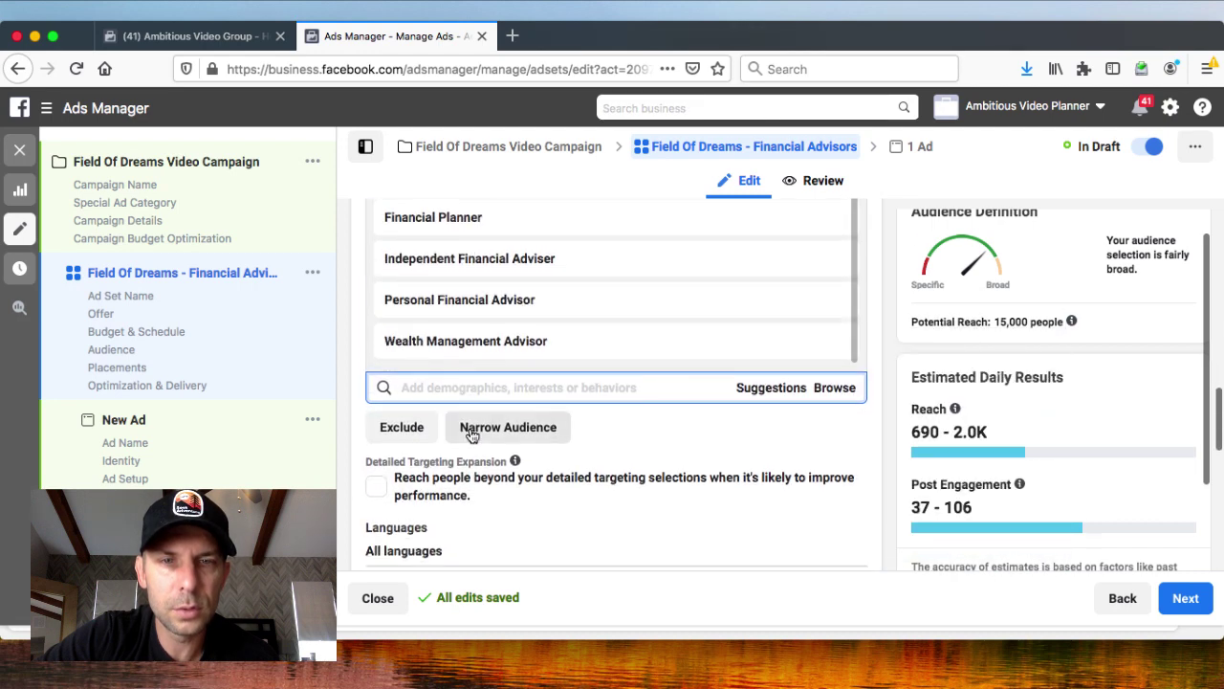
{"action": "scroll", "coordinate": [471, 431], "scroll_direction": "down", "scroll_amount": 1}
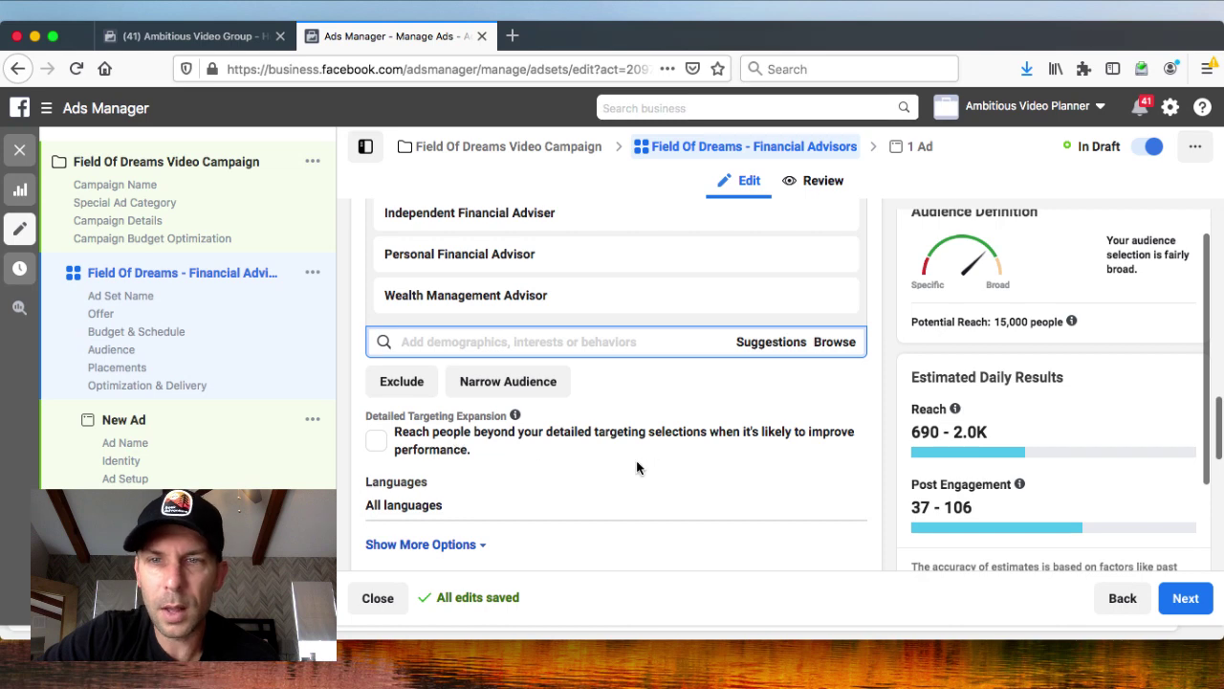
{"action": "scroll", "coordinate": [855, 446], "scroll_direction": "down", "scroll_amount": 2}
{"action": "scroll", "coordinate": [896, 438], "scroll_direction": "down", "scroll_amount": 2}
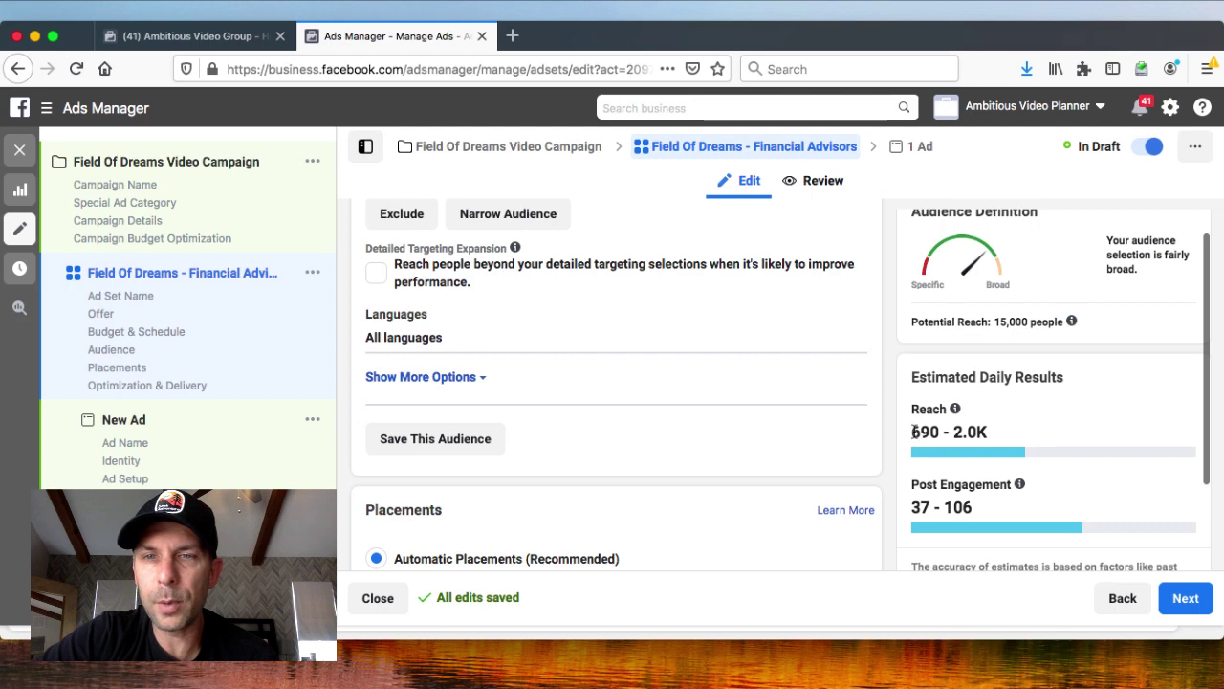
{"action": "left_click_drag", "start_coordinate": [914, 431], "coordinate": [1004, 435]}
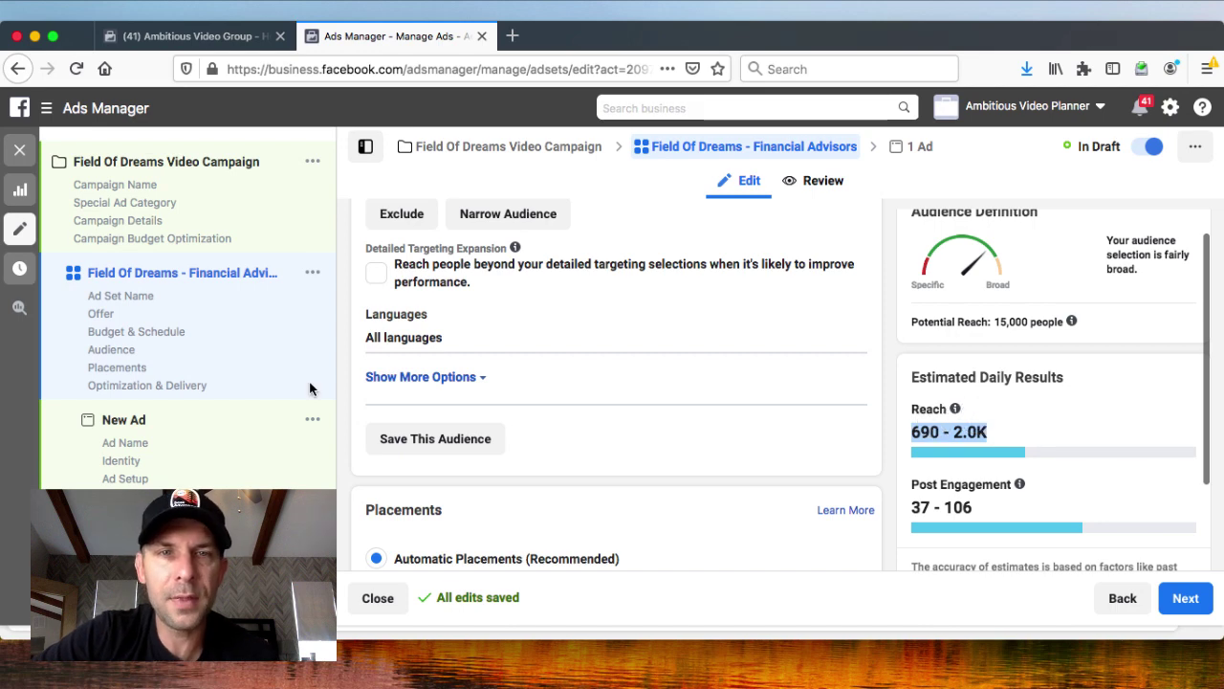
{"action": "scroll", "coordinate": [402, 344], "scroll_direction": "up", "scroll_amount": 2}
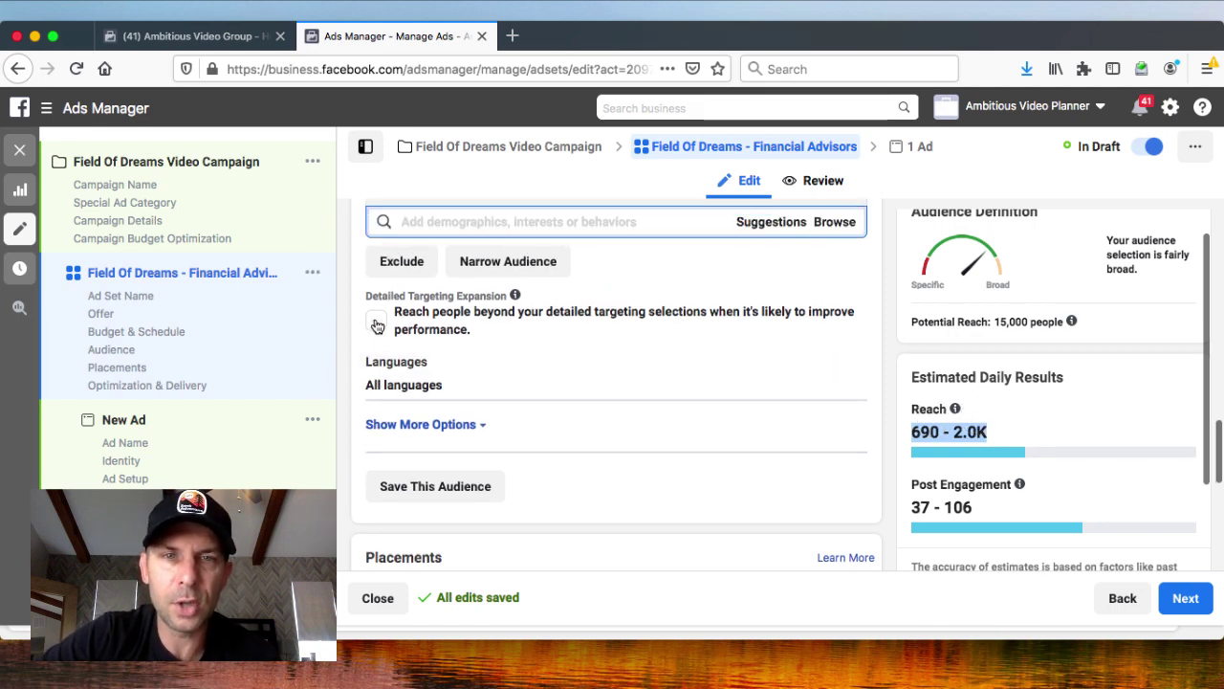
{"action": "scroll", "coordinate": [377, 326], "scroll_direction": "up", "scroll_amount": 3}
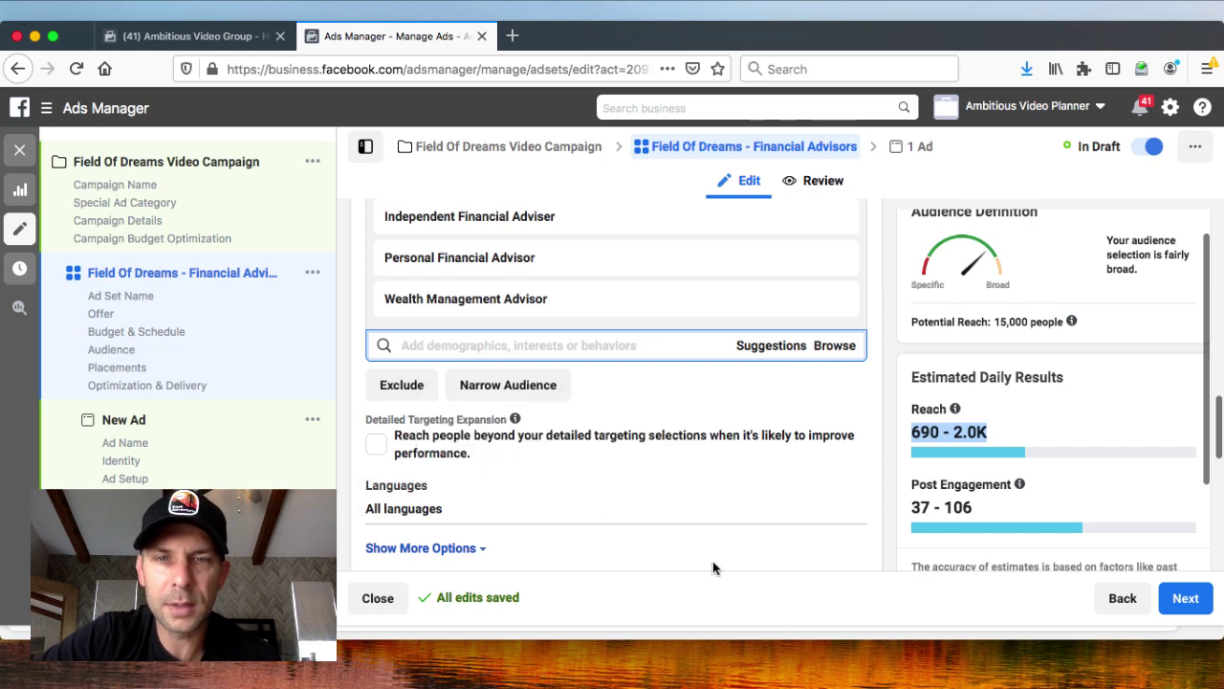
Enable detailed targeting expansion for the ad set and check the audience's potential reach and estimated daily results
{"action": "scroll", "coordinate": [712, 567], "scroll_direction": "down", "scroll_amount": 1}
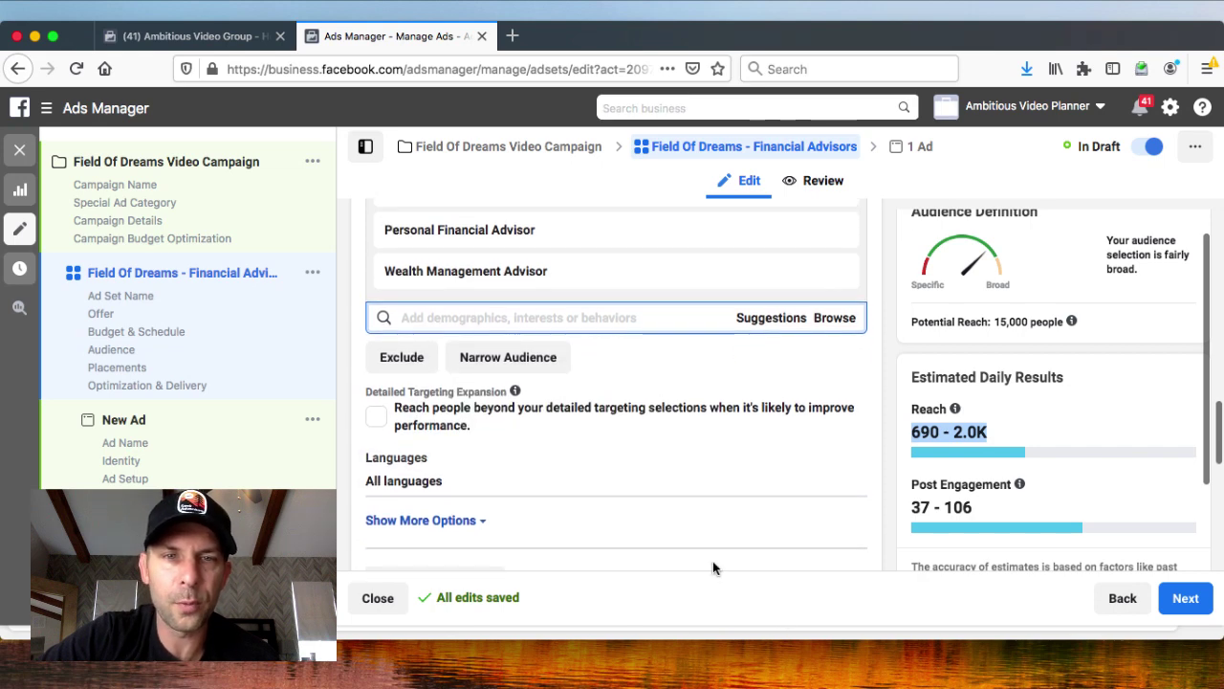
{"action": "left_click", "coordinate": [378, 418]}
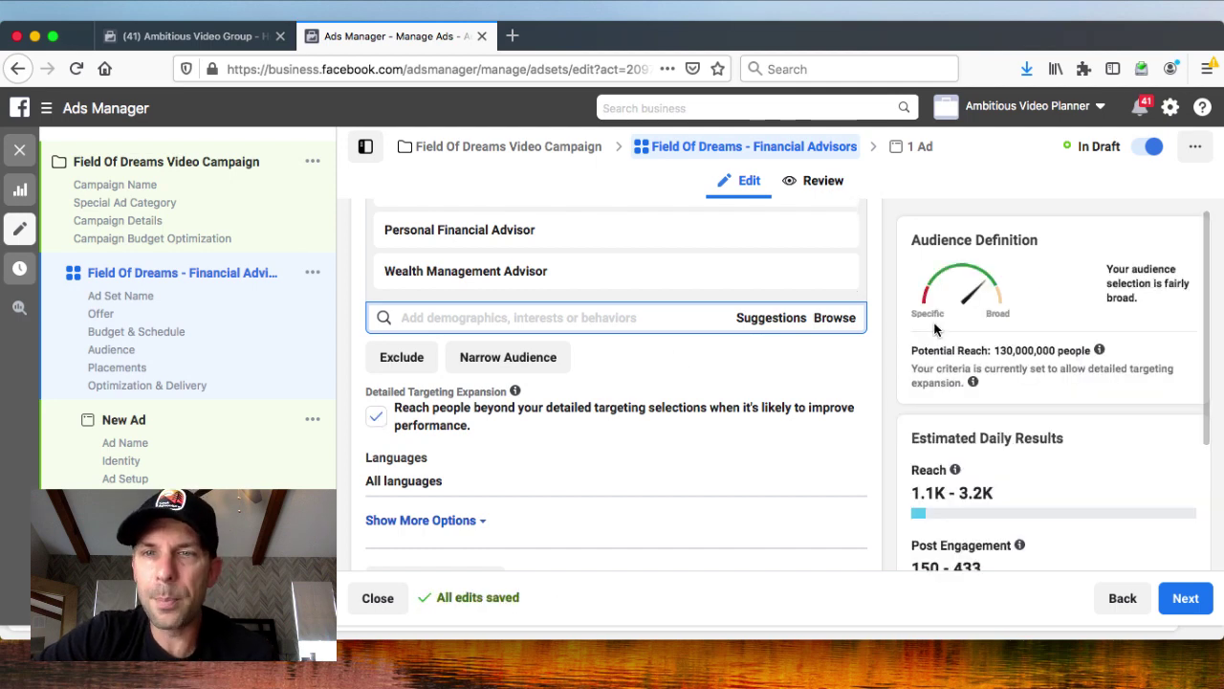
{"action": "scroll", "coordinate": [940, 320], "scroll_direction": "down", "scroll_amount": 1}
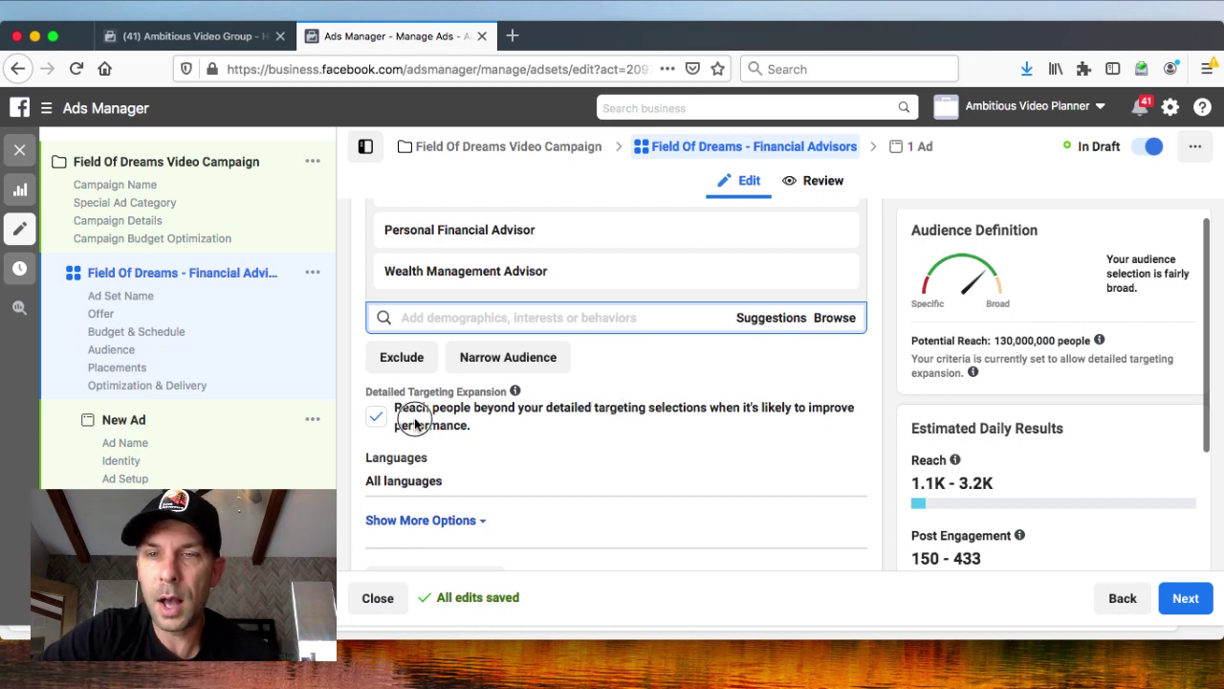
{"action": "scroll", "coordinate": [977, 480], "scroll_direction": "down", "scroll_amount": 2}
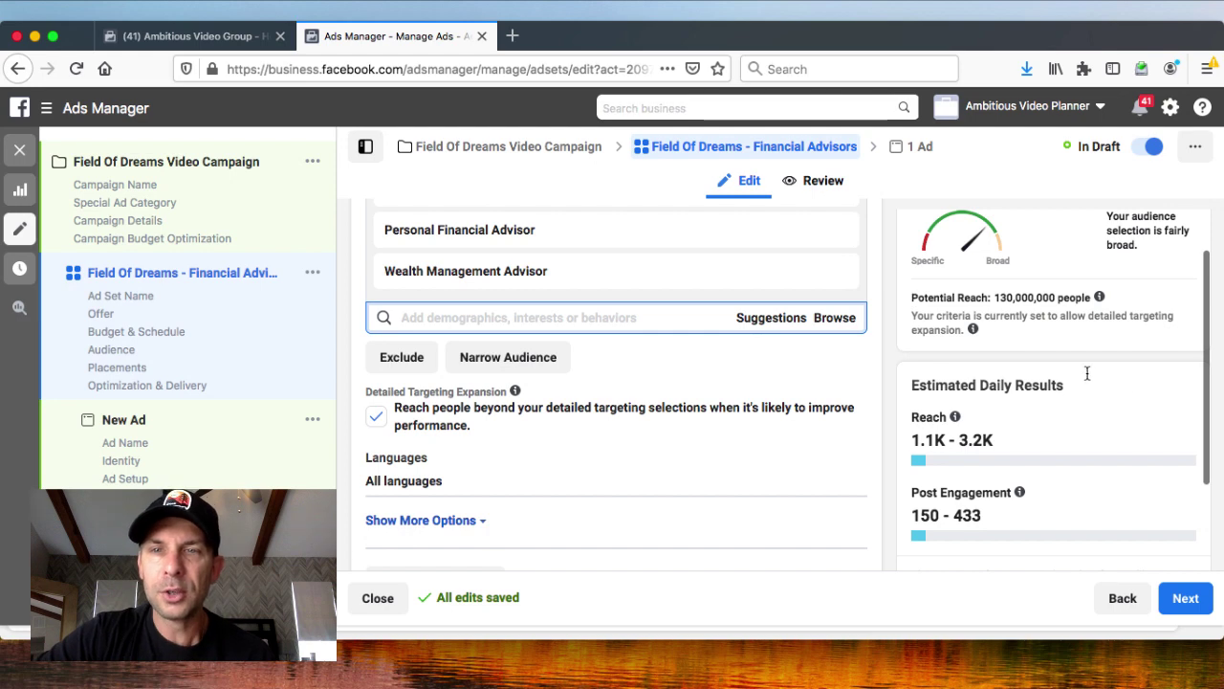
{"action": "left_click_drag", "start_coordinate": [997, 300], "coordinate": [1054, 299]}
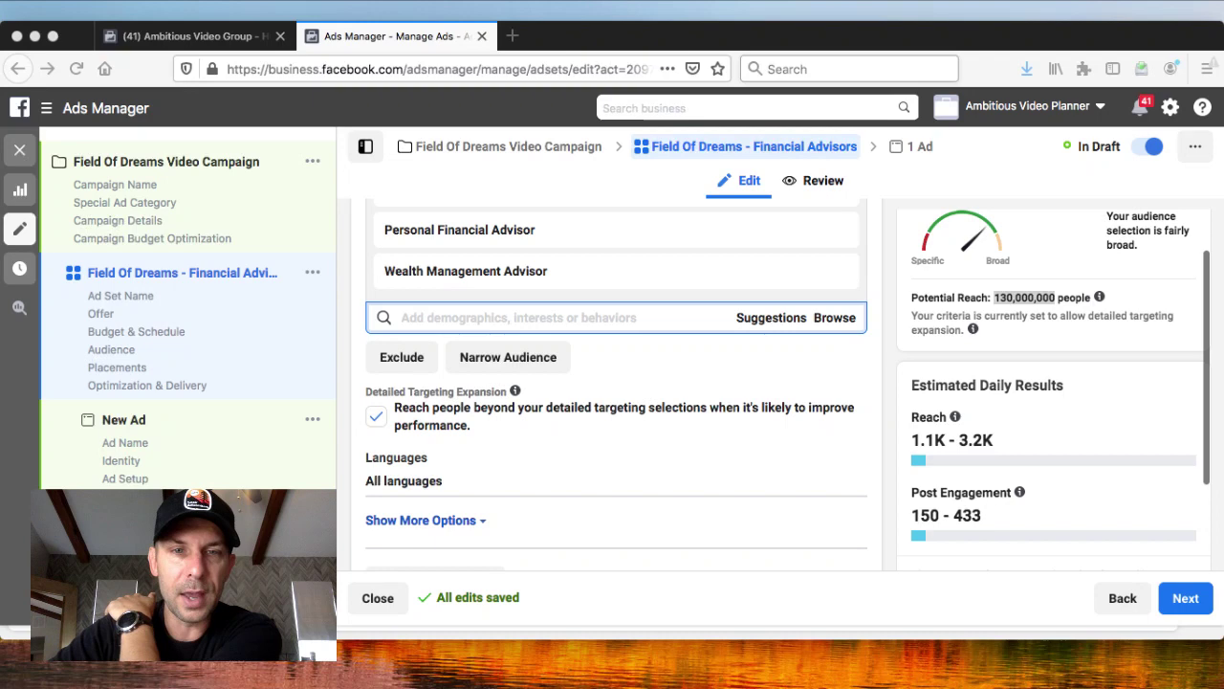
{"action": "left_click", "coordinate": [350, 546]}
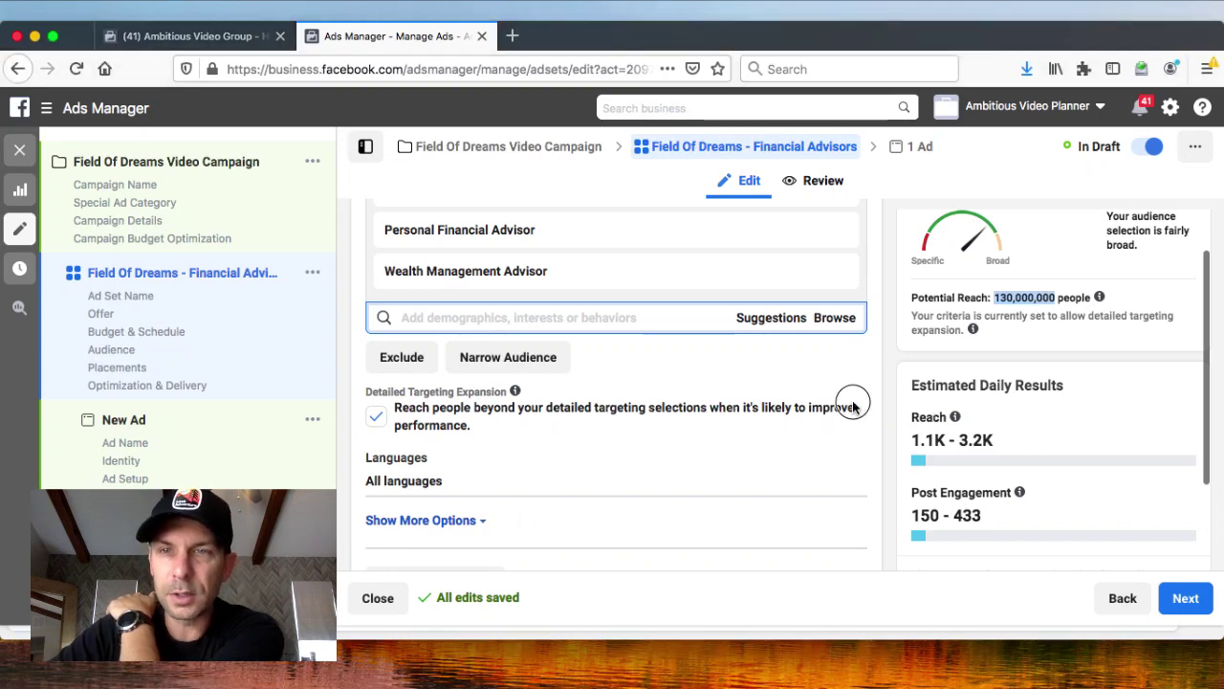
Switch the ad set to manual placements and remove Audience Network from the platforms
{"action": "scroll", "coordinate": [757, 508], "scroll_direction": "down", "scroll_amount": 5}
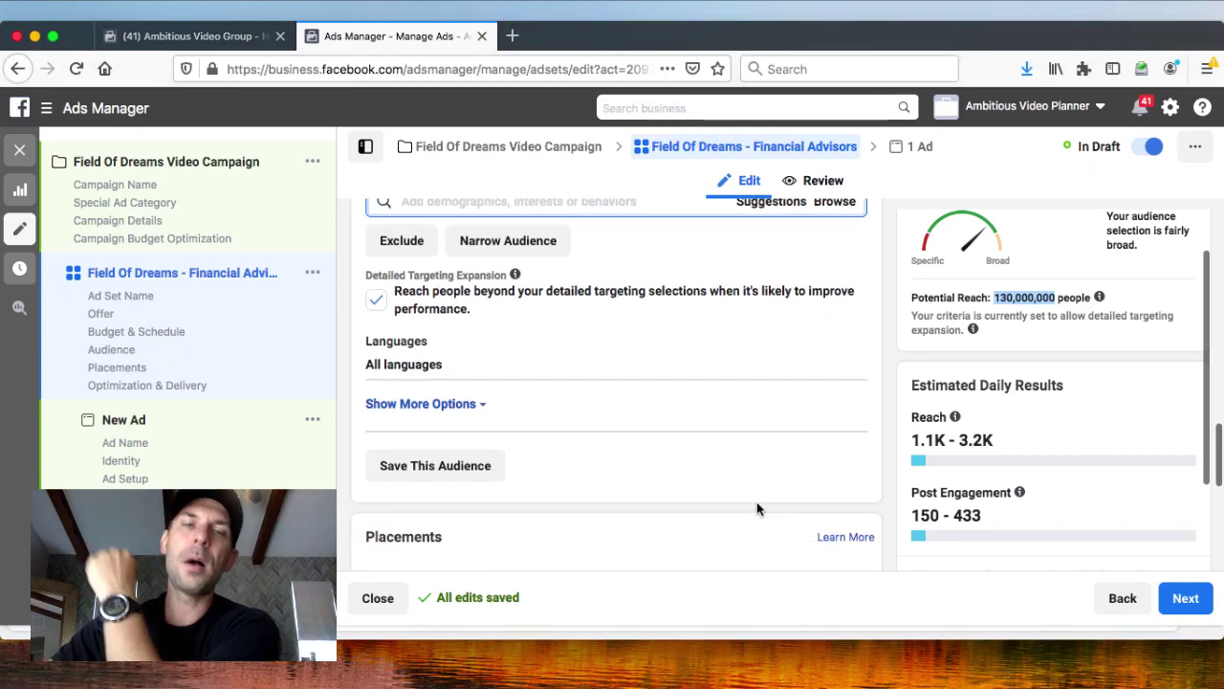
{"action": "scroll", "coordinate": [841, 473], "scroll_direction": "down", "scroll_amount": 7}
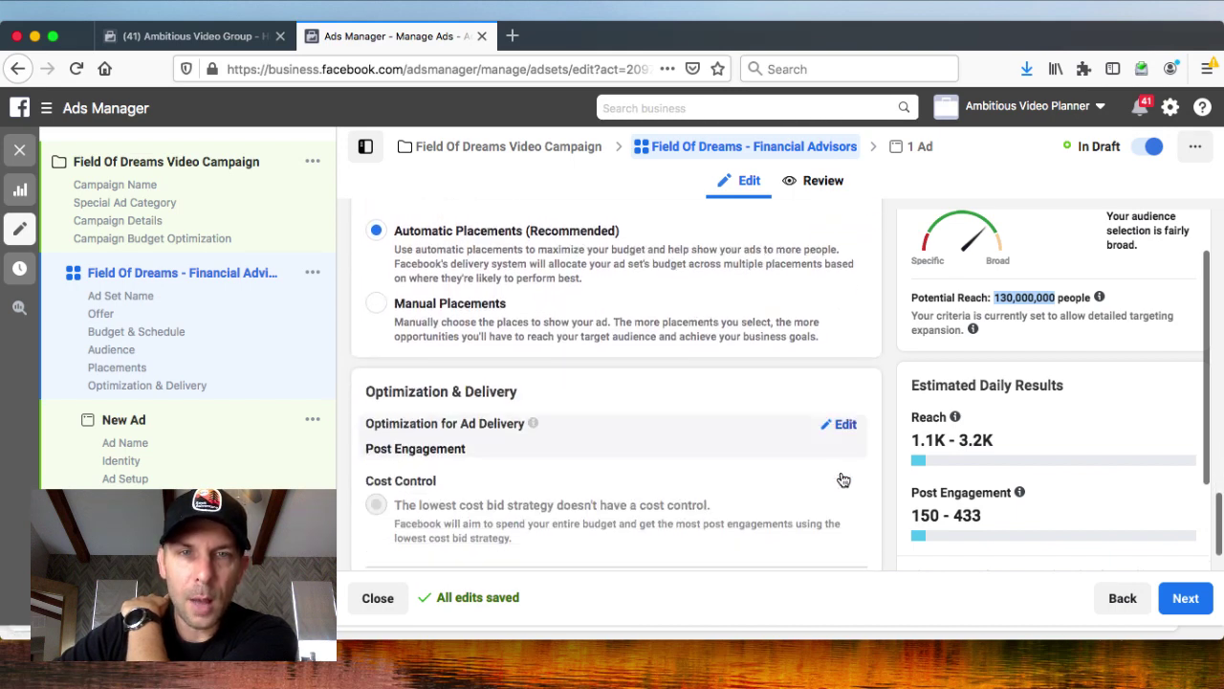
{"action": "left_click", "coordinate": [375, 304]}
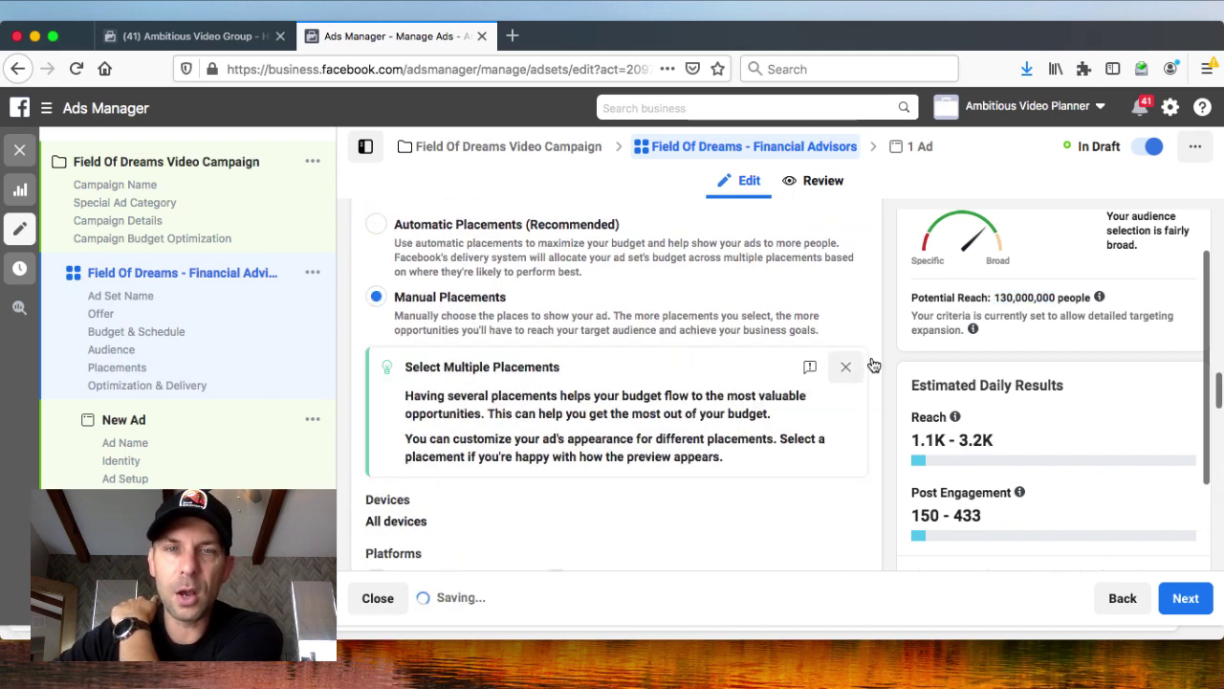
{"action": "scroll", "coordinate": [873, 363], "scroll_direction": "down", "scroll_amount": 5}
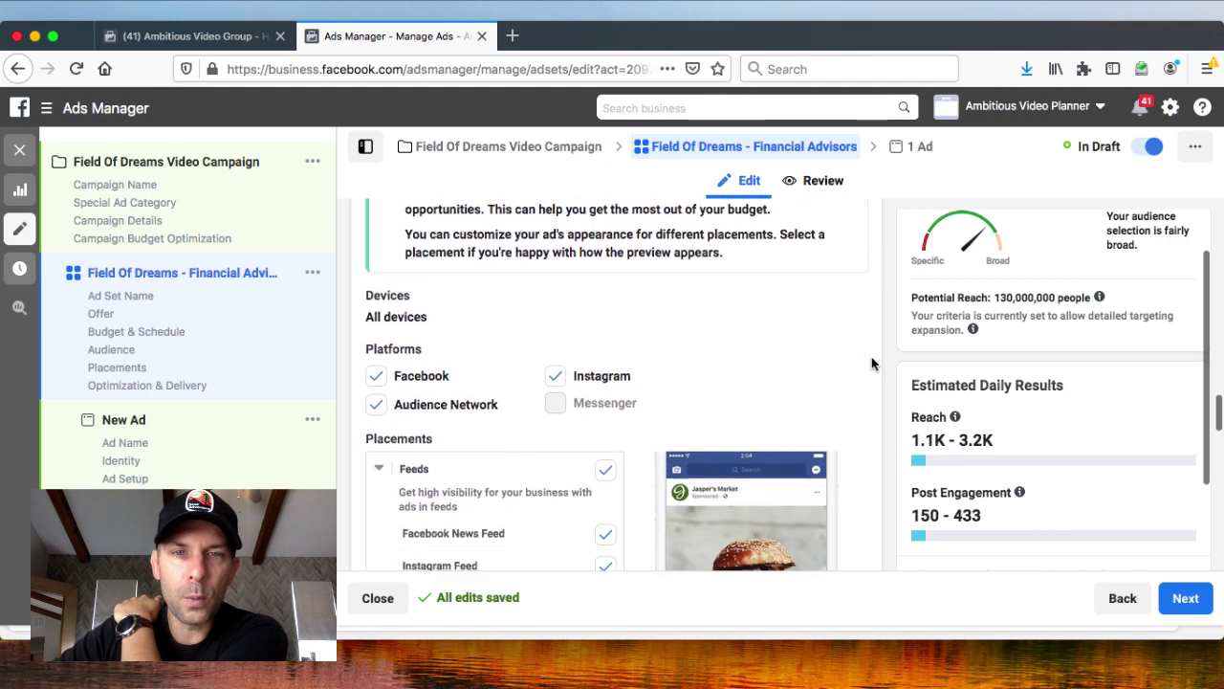
{"action": "scroll", "coordinate": [873, 364], "scroll_direction": "down", "scroll_amount": 2}
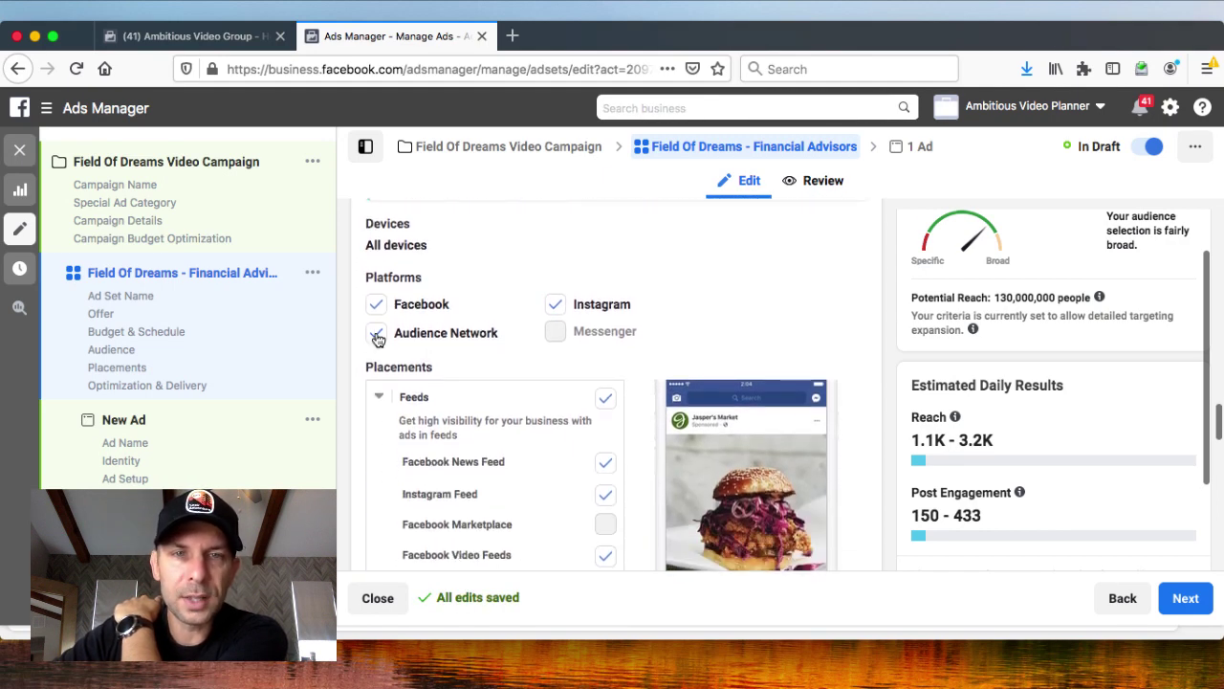
{"action": "left_click", "coordinate": [397, 335]}
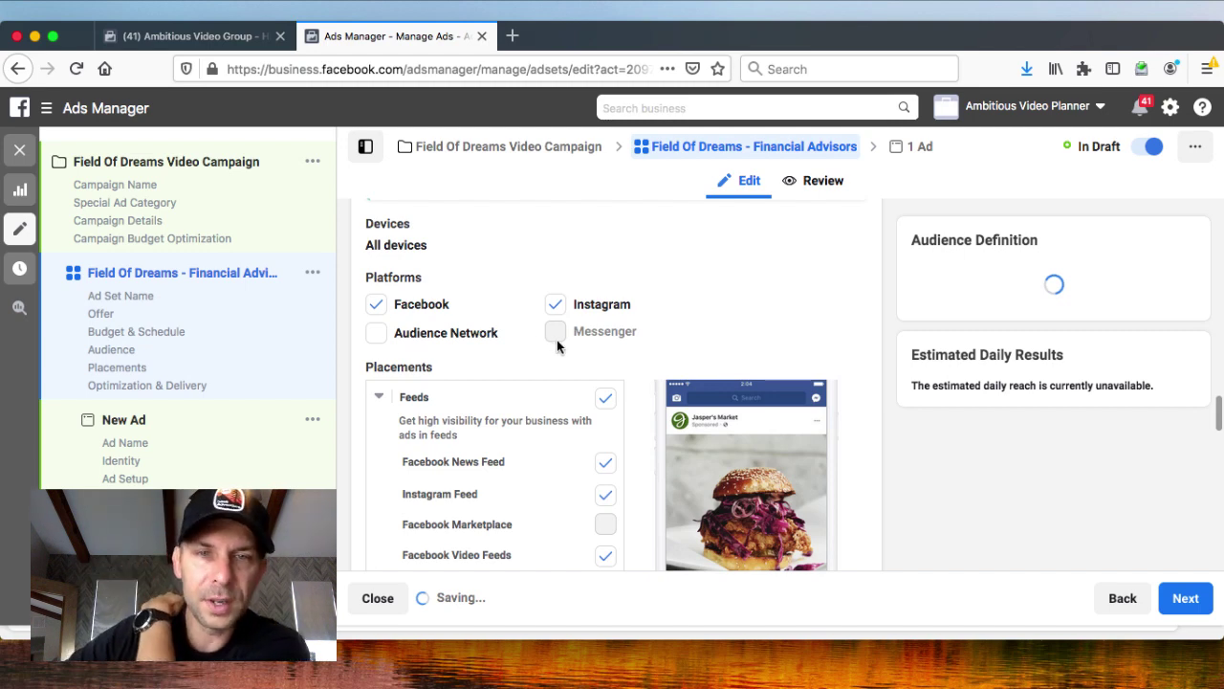
Exclude the Instagram Explore feed placement and the In-Article placement with Facebook Instant Articles
{"action": "scroll", "coordinate": [556, 342], "scroll_direction": "down", "scroll_amount": 1}
{"action": "scroll", "coordinate": [558, 346], "scroll_direction": "down", "scroll_amount": 1}
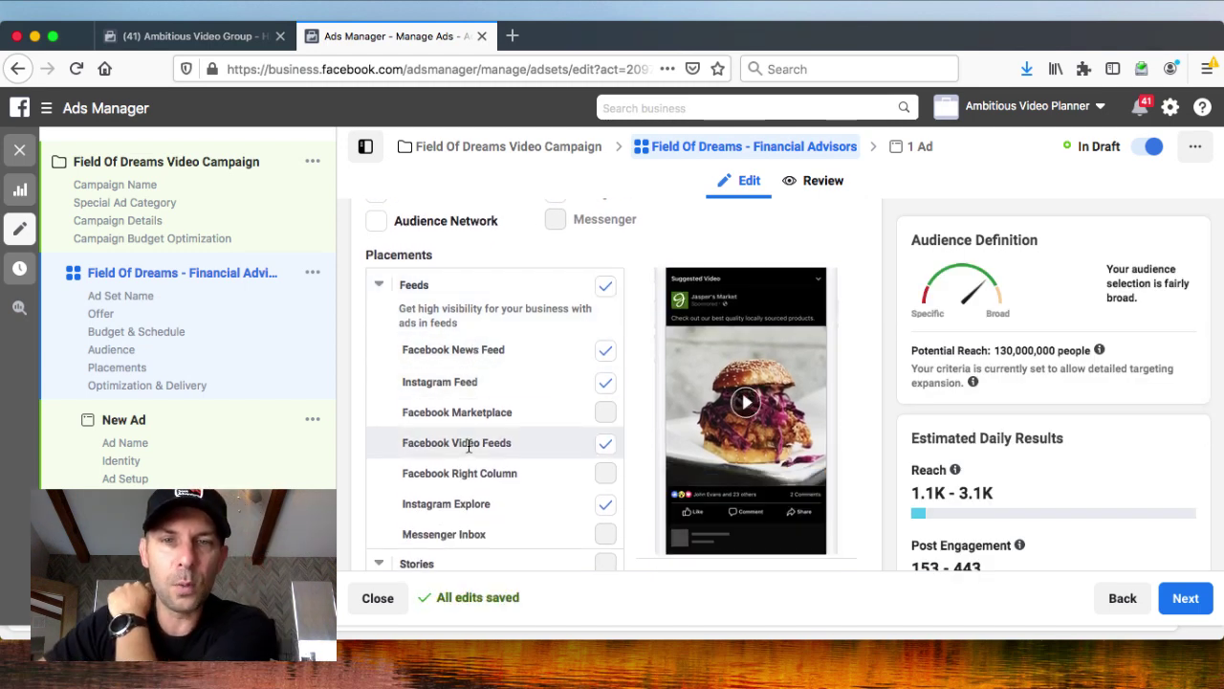
{"action": "scroll", "coordinate": [469, 444], "scroll_direction": "down", "scroll_amount": 1}
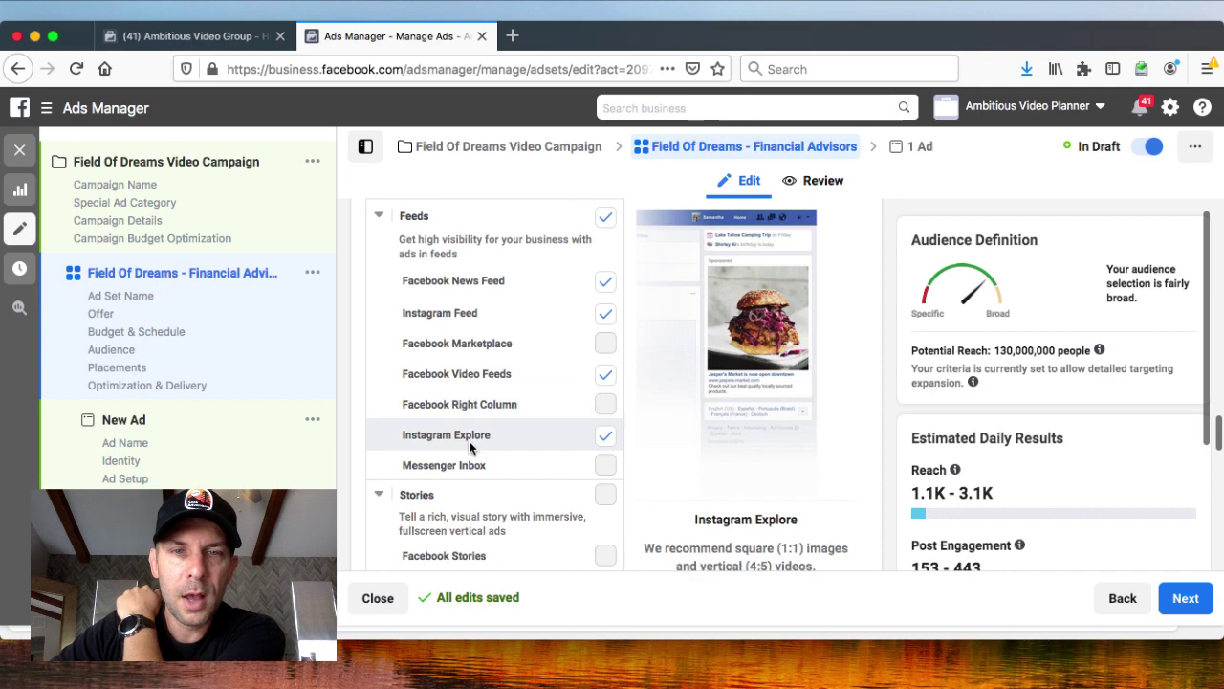
{"action": "left_click", "coordinate": [606, 437]}
{"action": "scroll", "coordinate": [623, 436], "scroll_direction": "down", "scroll_amount": 1}
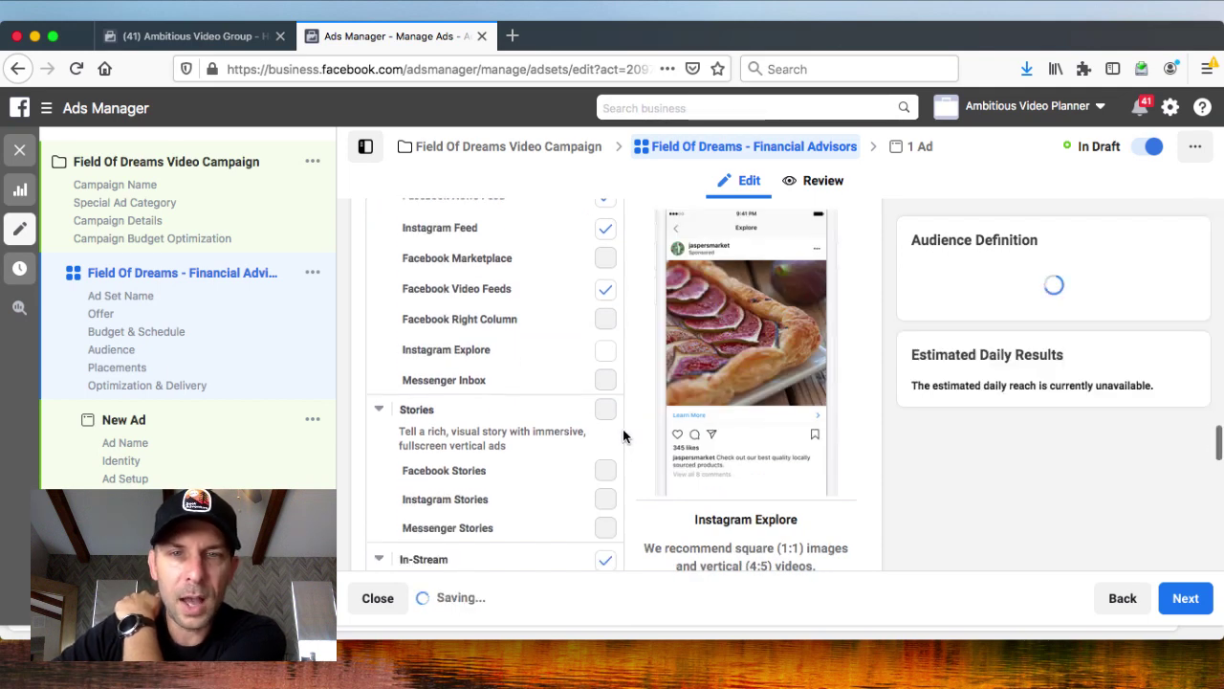
{"action": "scroll", "coordinate": [605, 417], "scroll_direction": "down", "scroll_amount": 3}
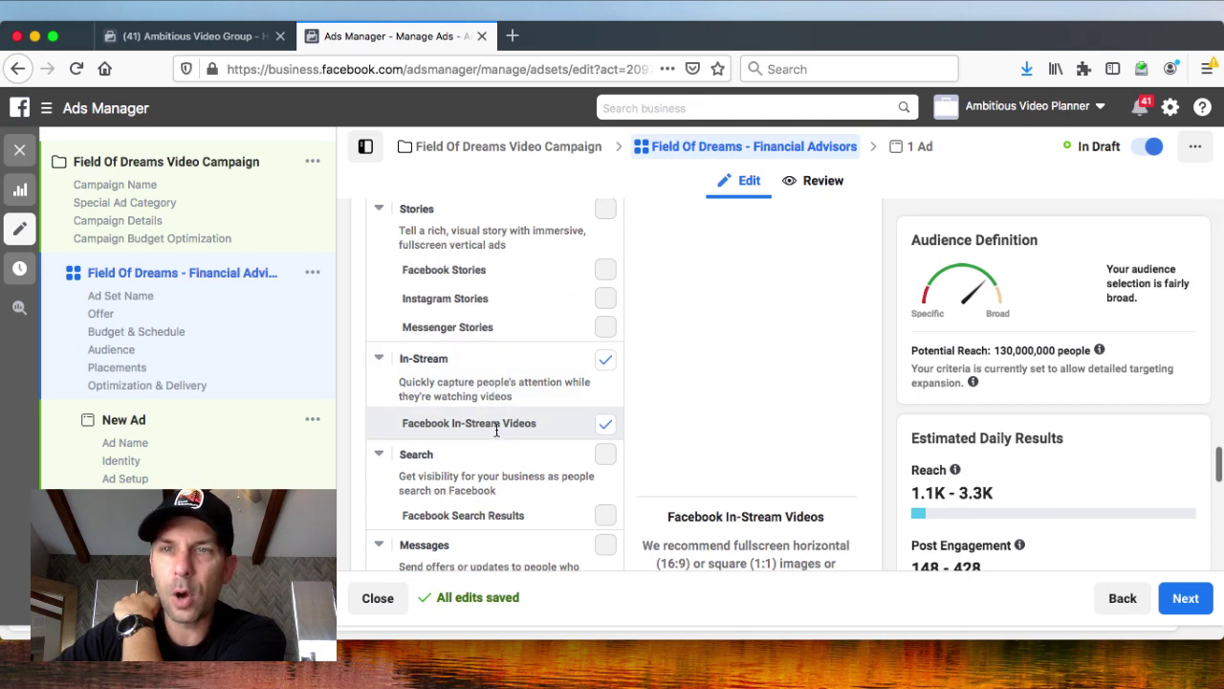
{"action": "scroll", "coordinate": [497, 434], "scroll_direction": "down", "scroll_amount": 1}
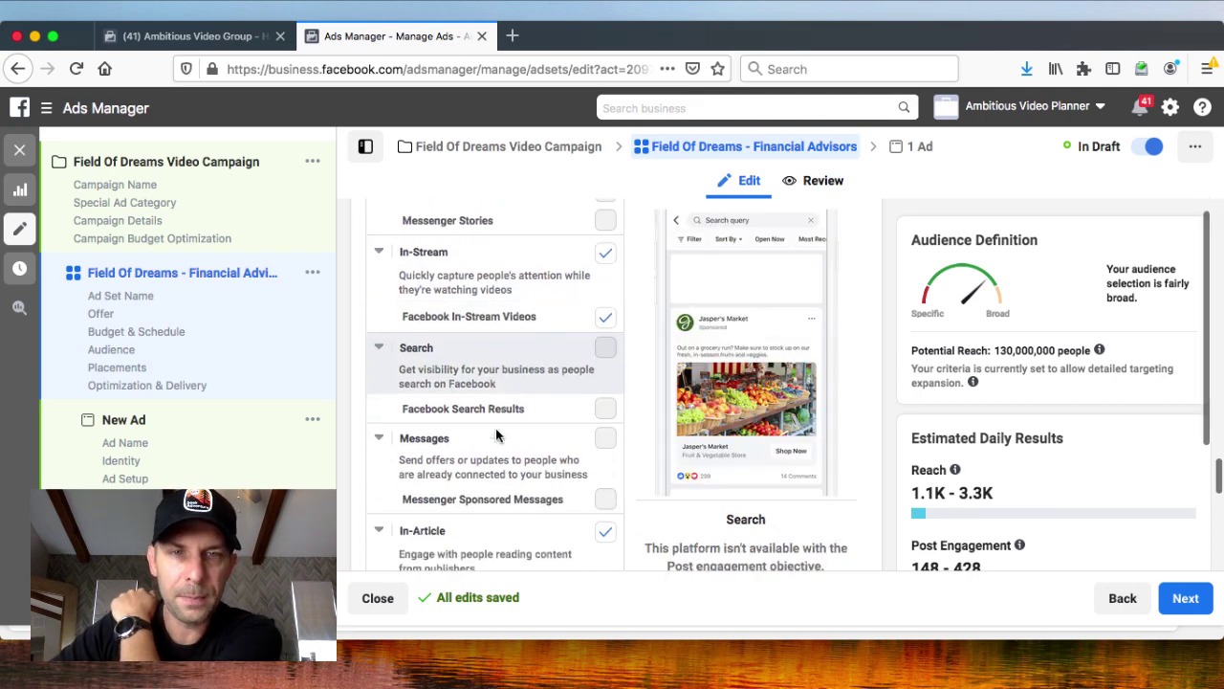
{"action": "scroll", "coordinate": [496, 436], "scroll_direction": "down", "scroll_amount": 1}
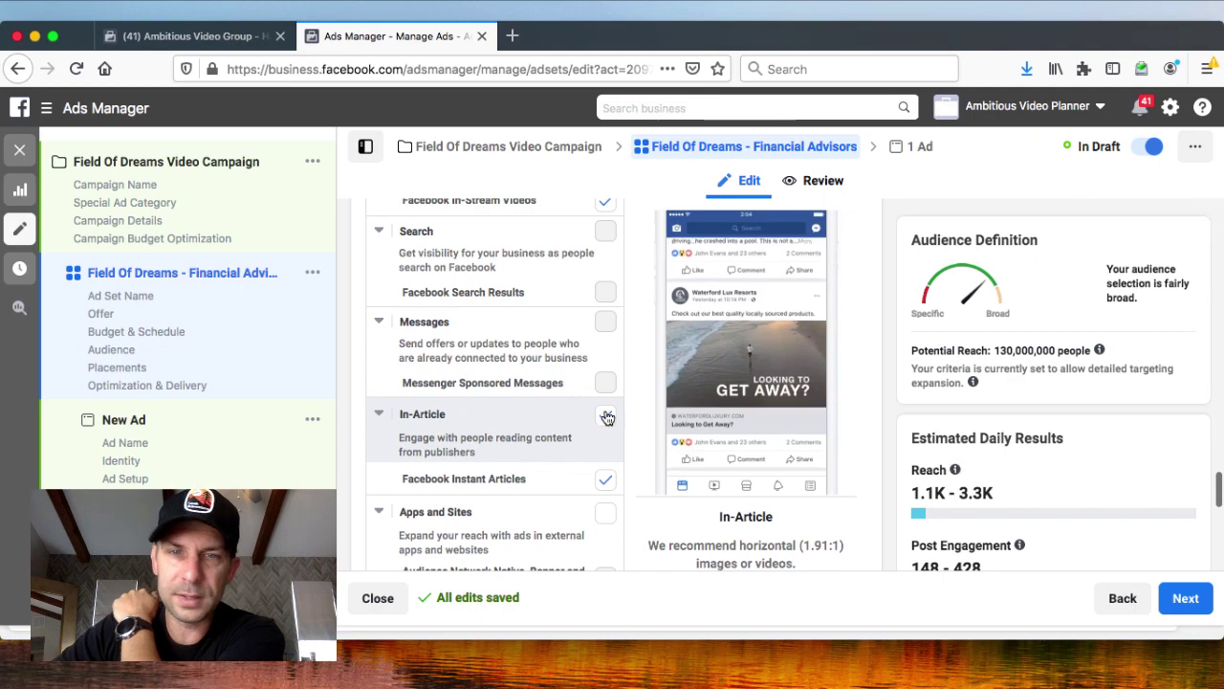
{"action": "left_click", "coordinate": [606, 415]}
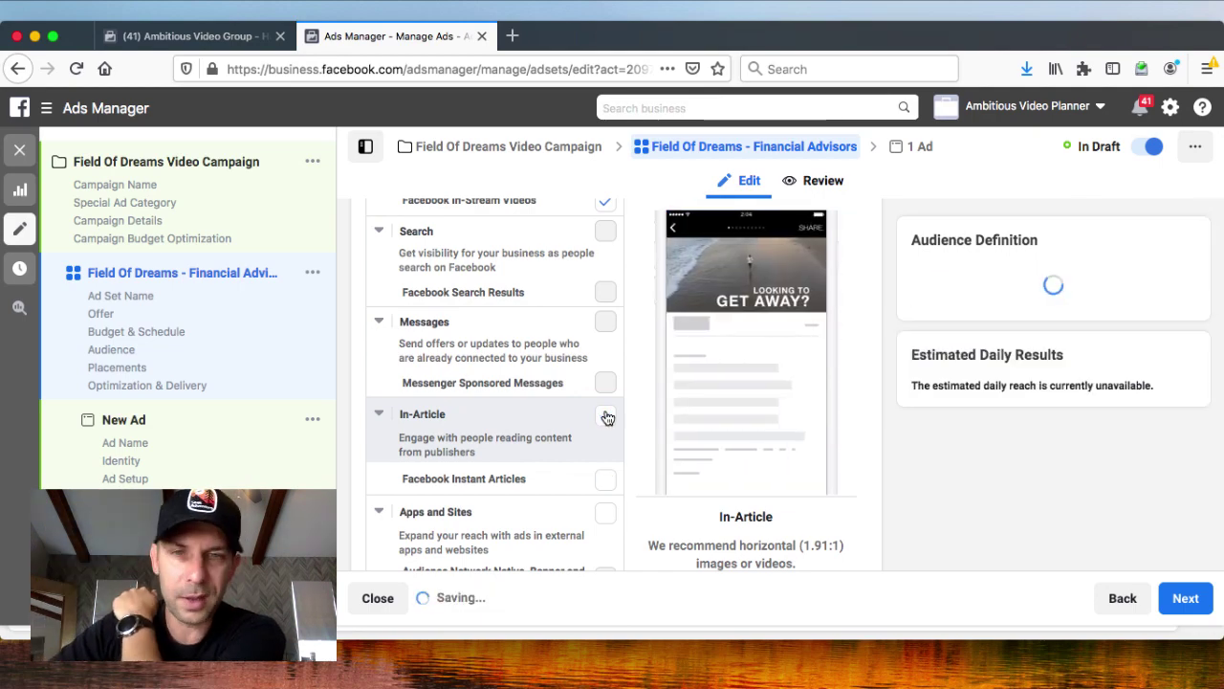
{"action": "scroll", "coordinate": [608, 416], "scroll_direction": "down", "scroll_amount": 2}
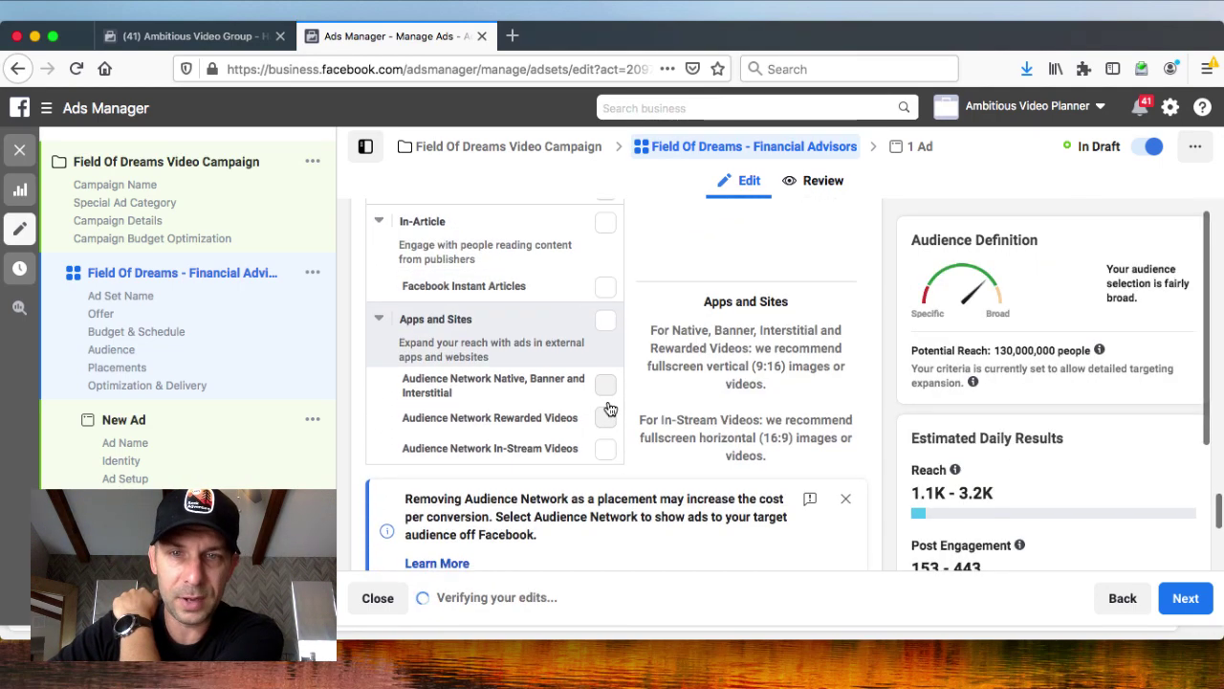
Review the remaining placements and the optimization and delivery settings, and continue to the new ad's setup
{"action": "scroll", "coordinate": [609, 409], "scroll_direction": "up", "scroll_amount": 8}
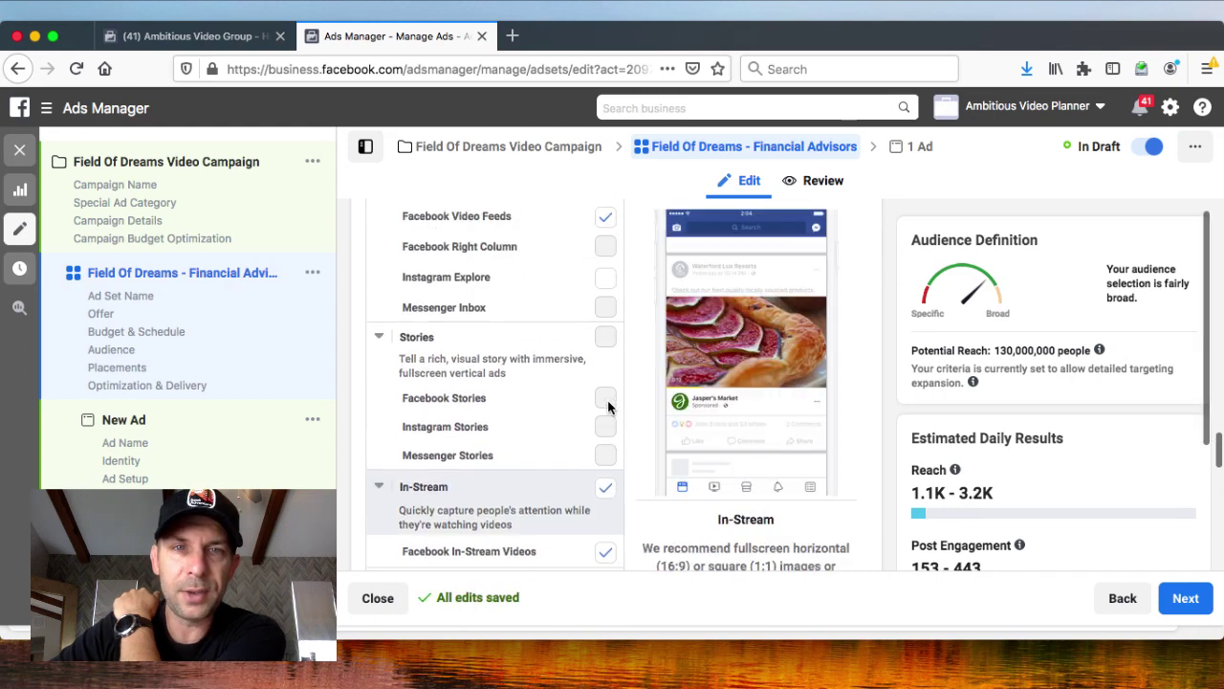
{"action": "scroll", "coordinate": [507, 321], "scroll_direction": "up", "scroll_amount": 1}
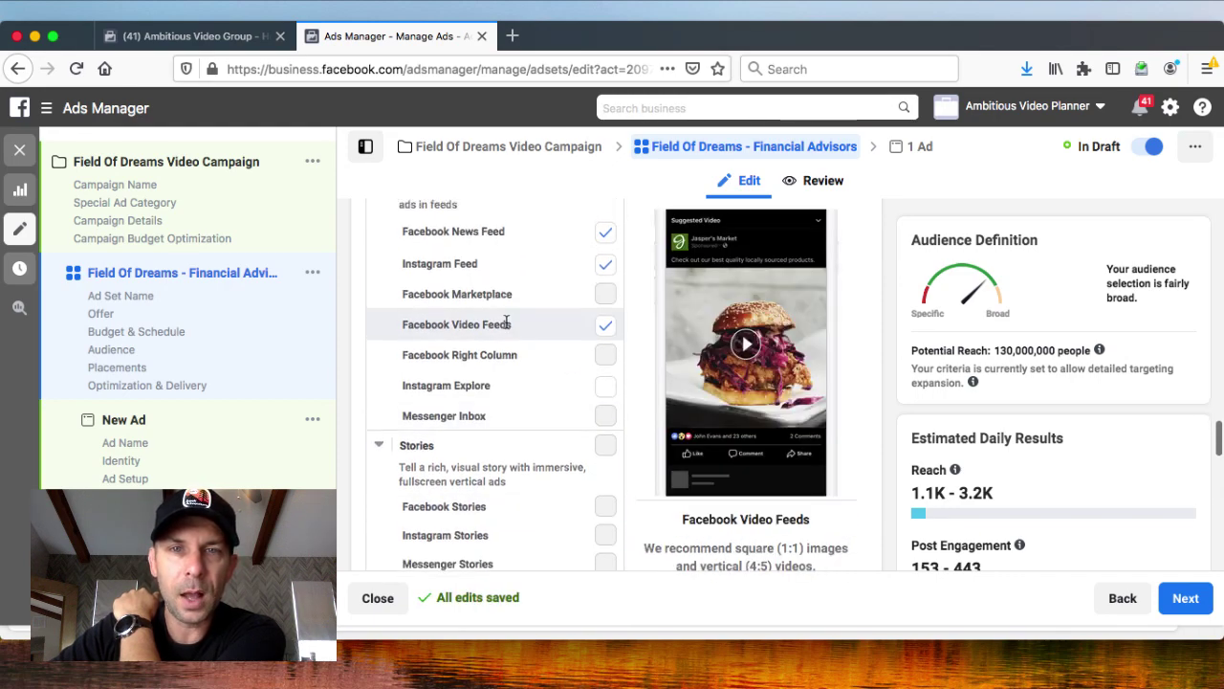
{"action": "scroll", "coordinate": [483, 354], "scroll_direction": "down", "scroll_amount": 4}
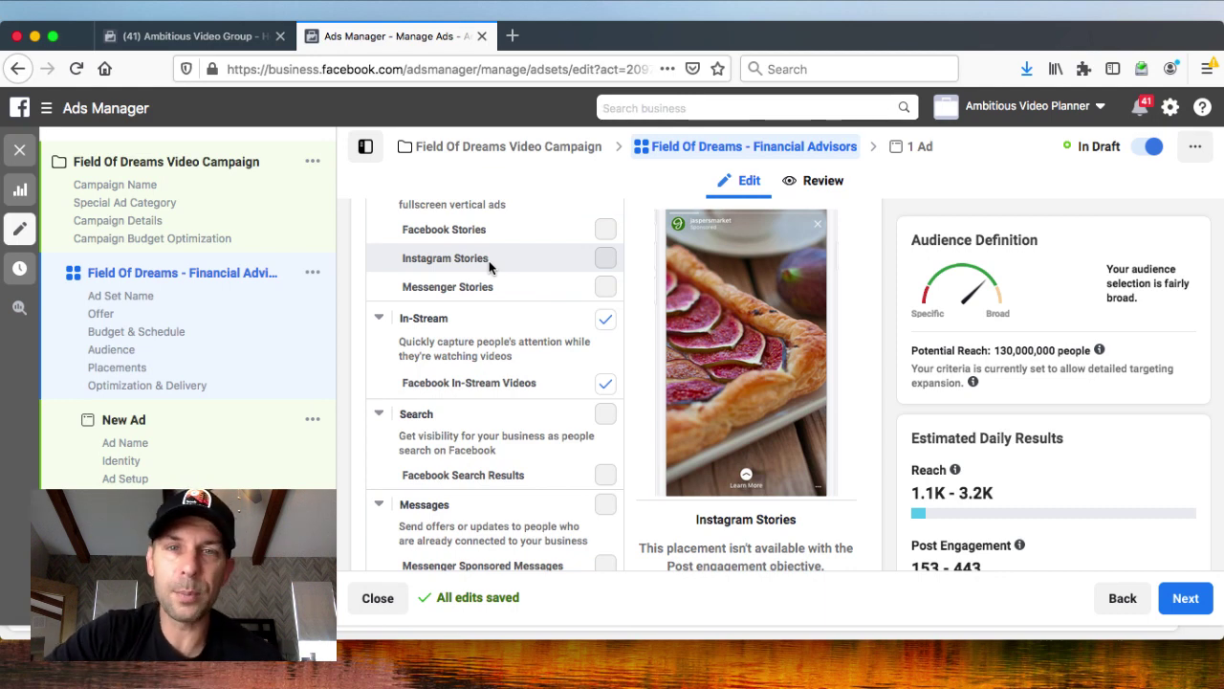
{"action": "scroll", "coordinate": [642, 383], "scroll_direction": "down", "scroll_amount": 10}
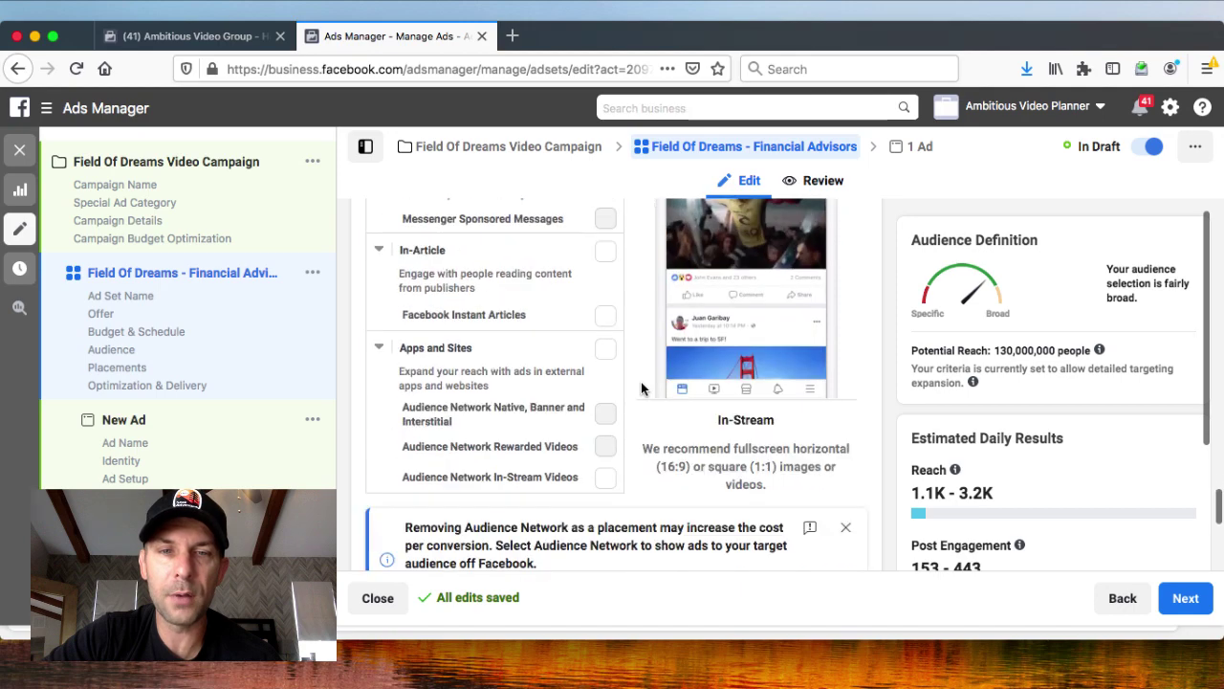
{"action": "scroll", "coordinate": [641, 382], "scroll_direction": "down", "scroll_amount": 4}
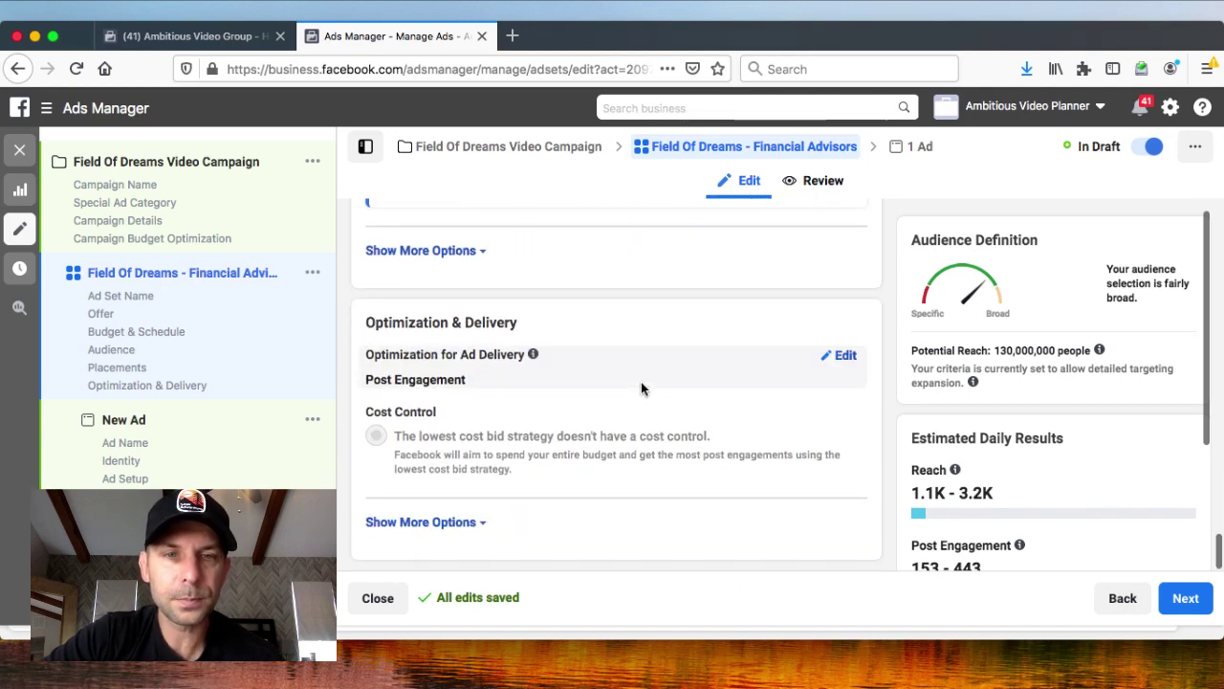
{"action": "left_click", "coordinate": [1186, 602]}
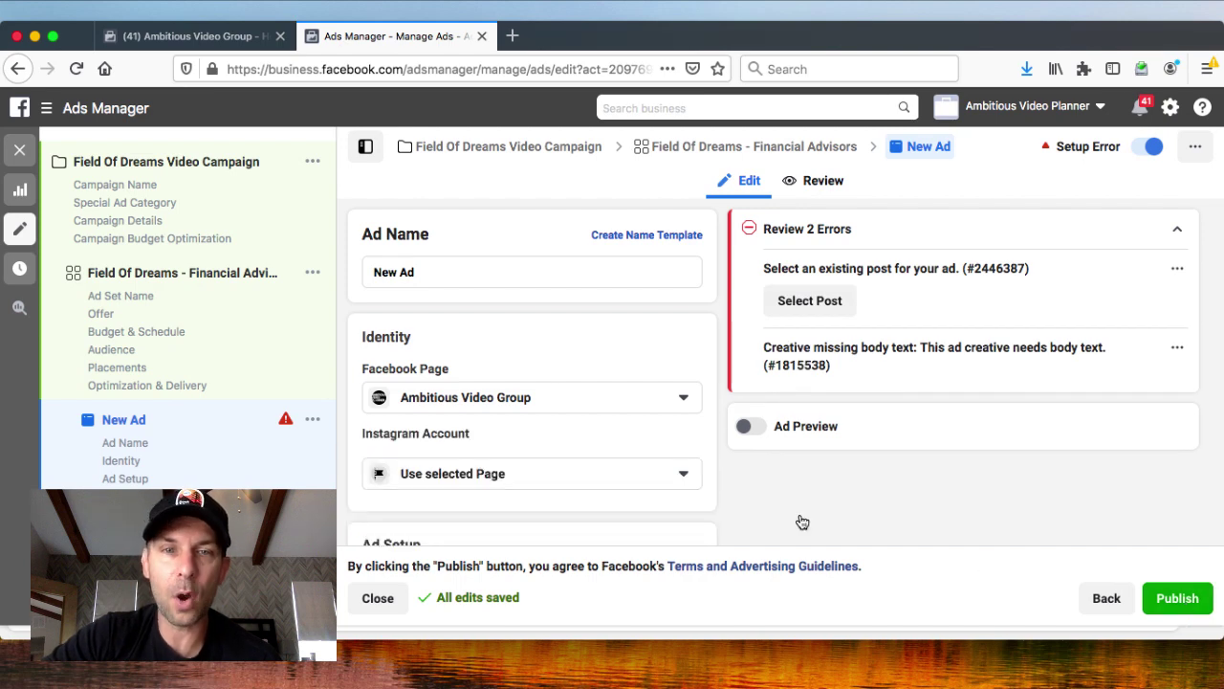
Use the existing Facebook post "How To Get People To Watch Your Videos" as the ad creative and check its preview
{"action": "scroll", "coordinate": [343, 413], "scroll_direction": "down", "scroll_amount": 2}
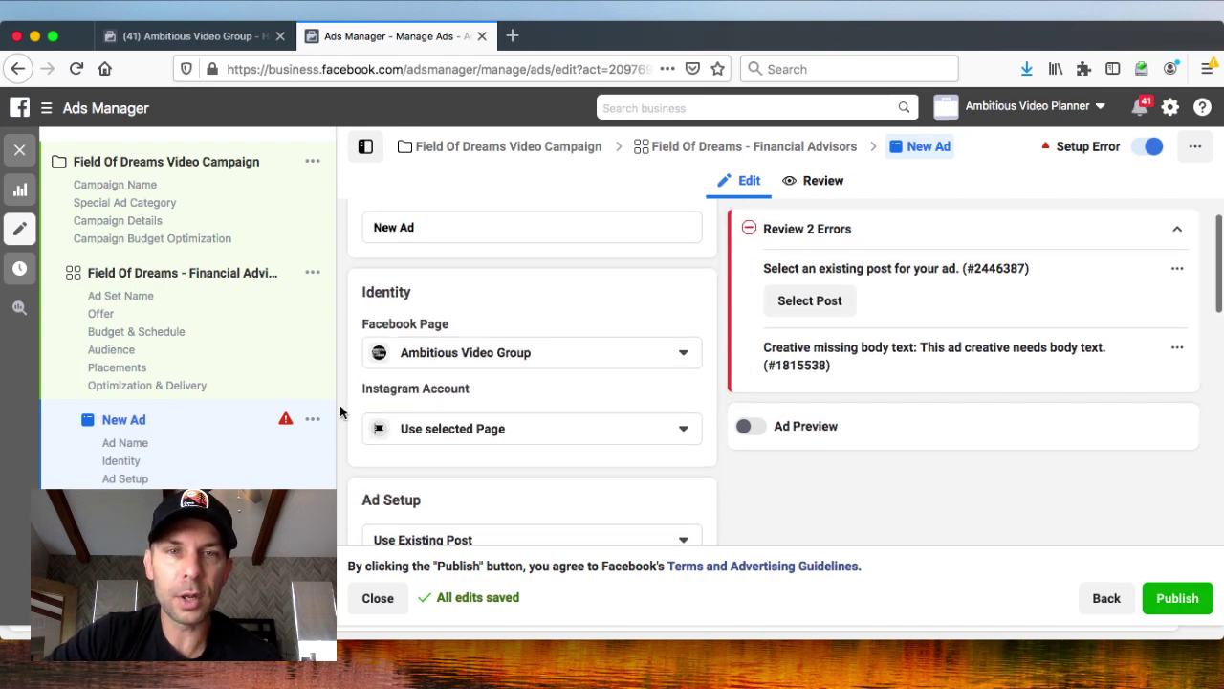
{"action": "scroll", "coordinate": [419, 379], "scroll_direction": "up", "scroll_amount": 1}
{"action": "scroll", "coordinate": [430, 380], "scroll_direction": "down", "scroll_amount": 4}
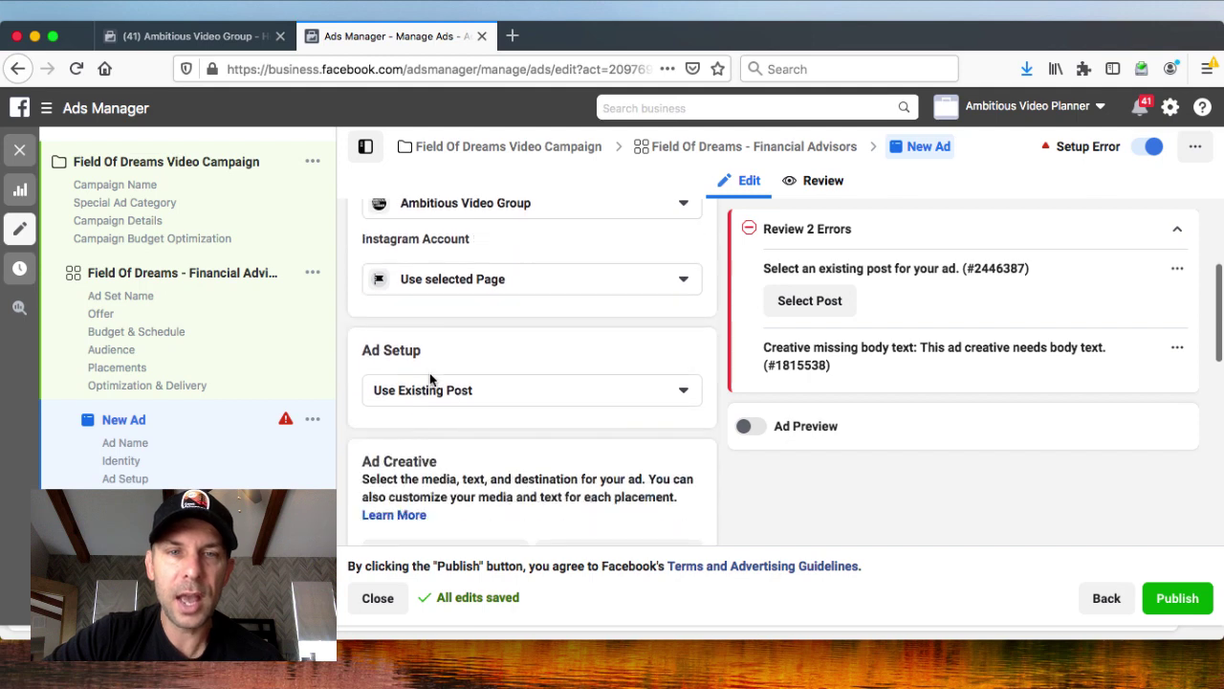
{"action": "scroll", "coordinate": [715, 405], "scroll_direction": "down", "scroll_amount": 3}
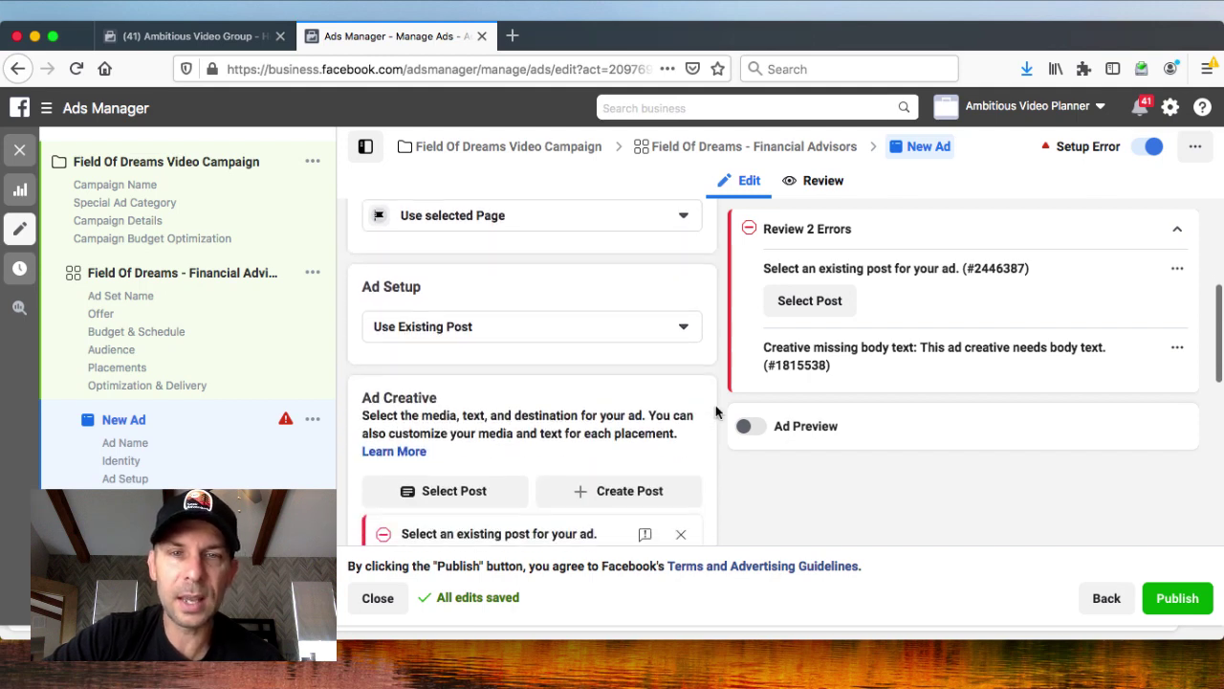
{"action": "scroll", "coordinate": [570, 403], "scroll_direction": "down", "scroll_amount": 2}
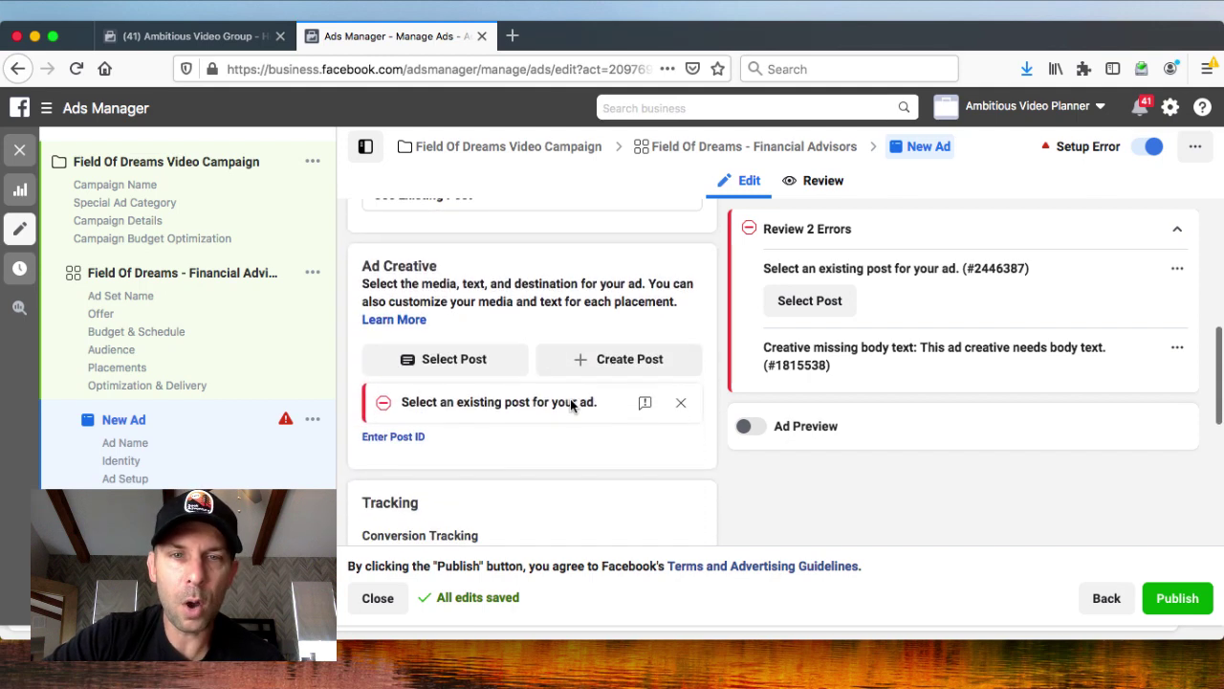
{"action": "left_click", "coordinate": [456, 362]}
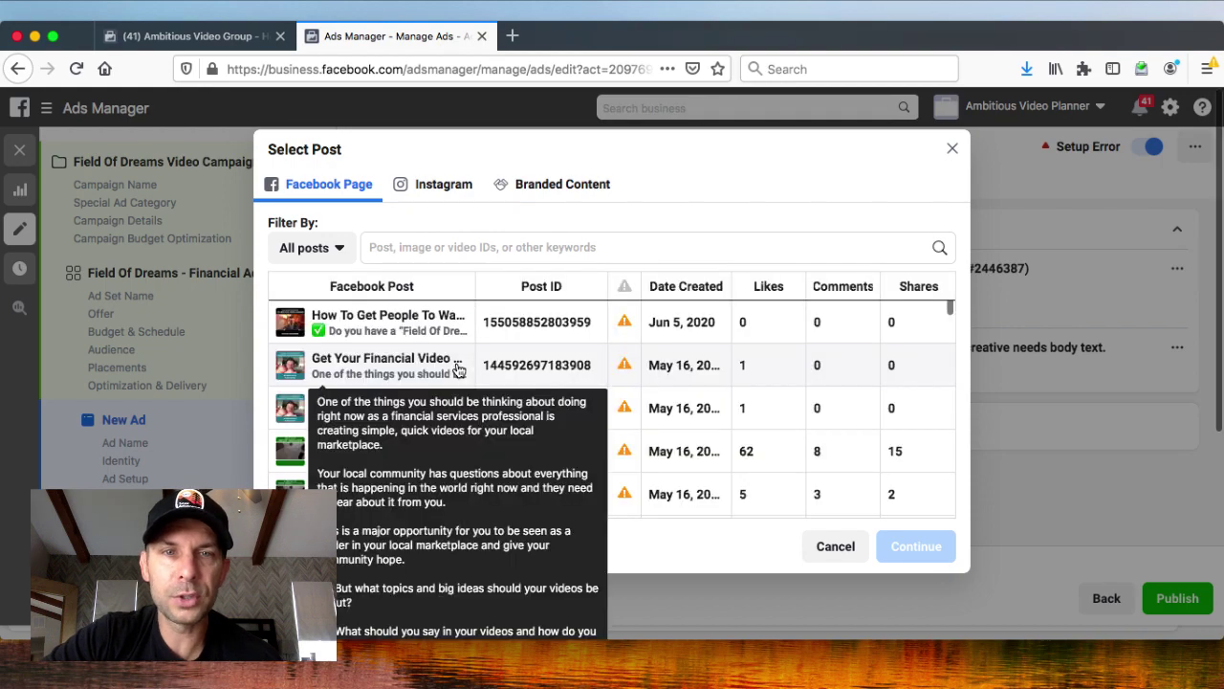
{"action": "left_click", "coordinate": [394, 329]}
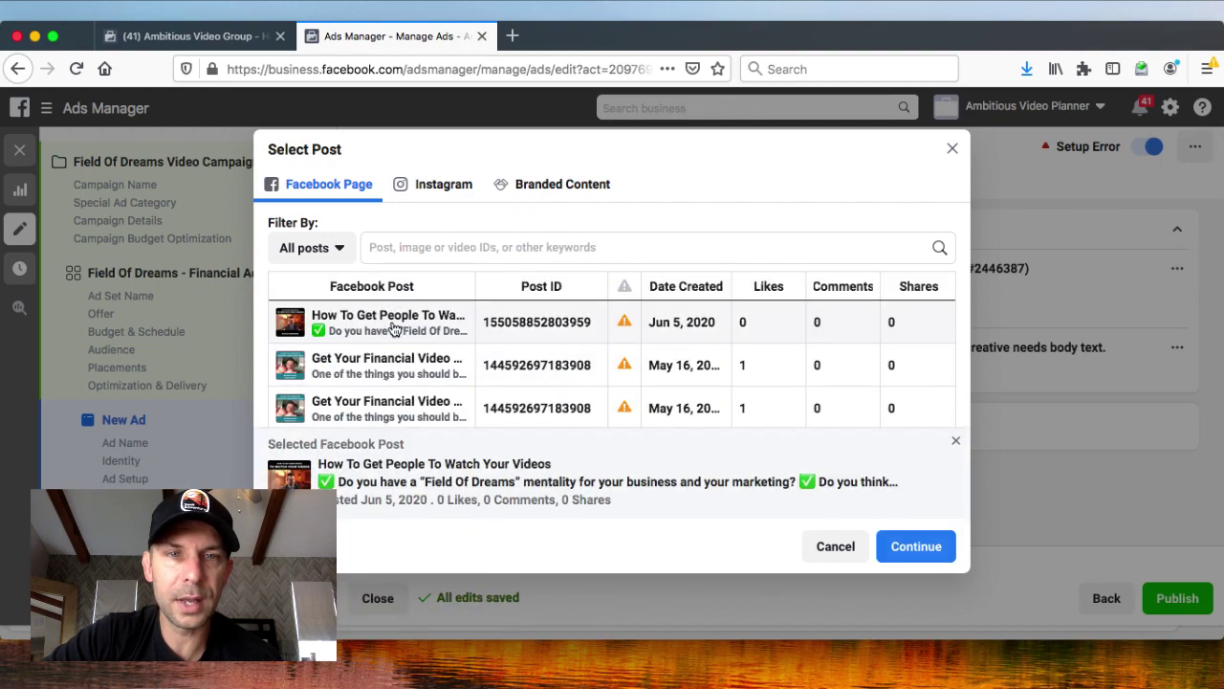
{"action": "left_click", "coordinate": [914, 553]}
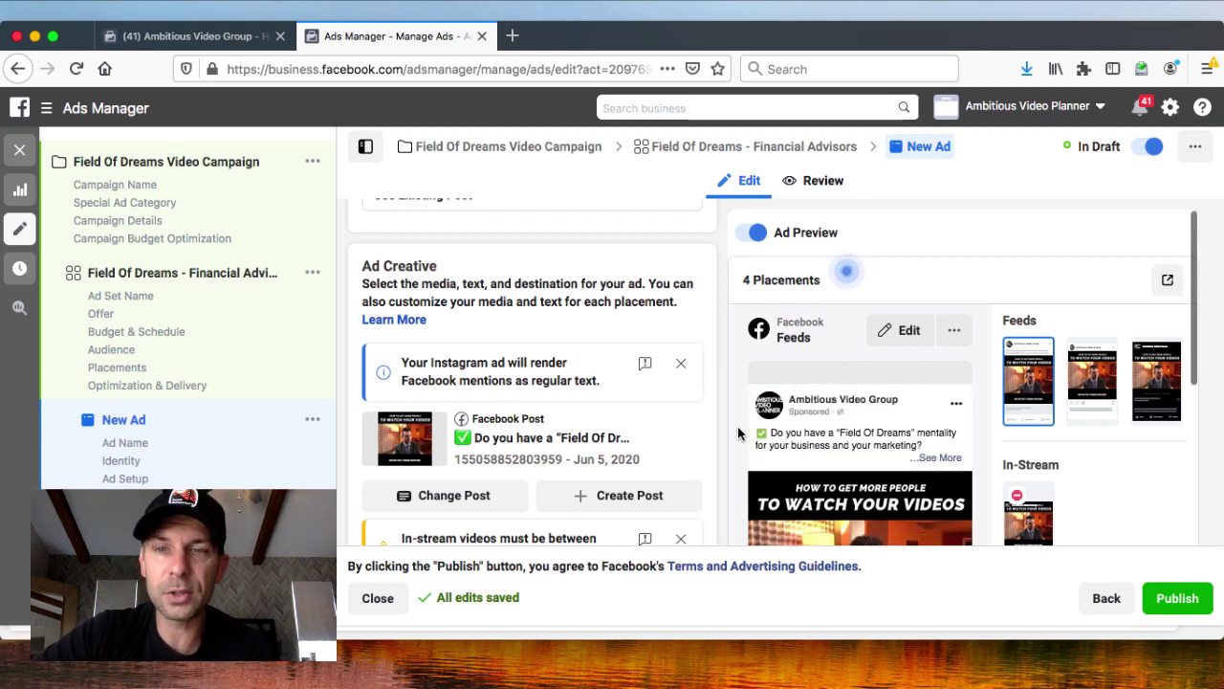
{"action": "scroll", "coordinate": [738, 426], "scroll_direction": "down", "scroll_amount": 2}
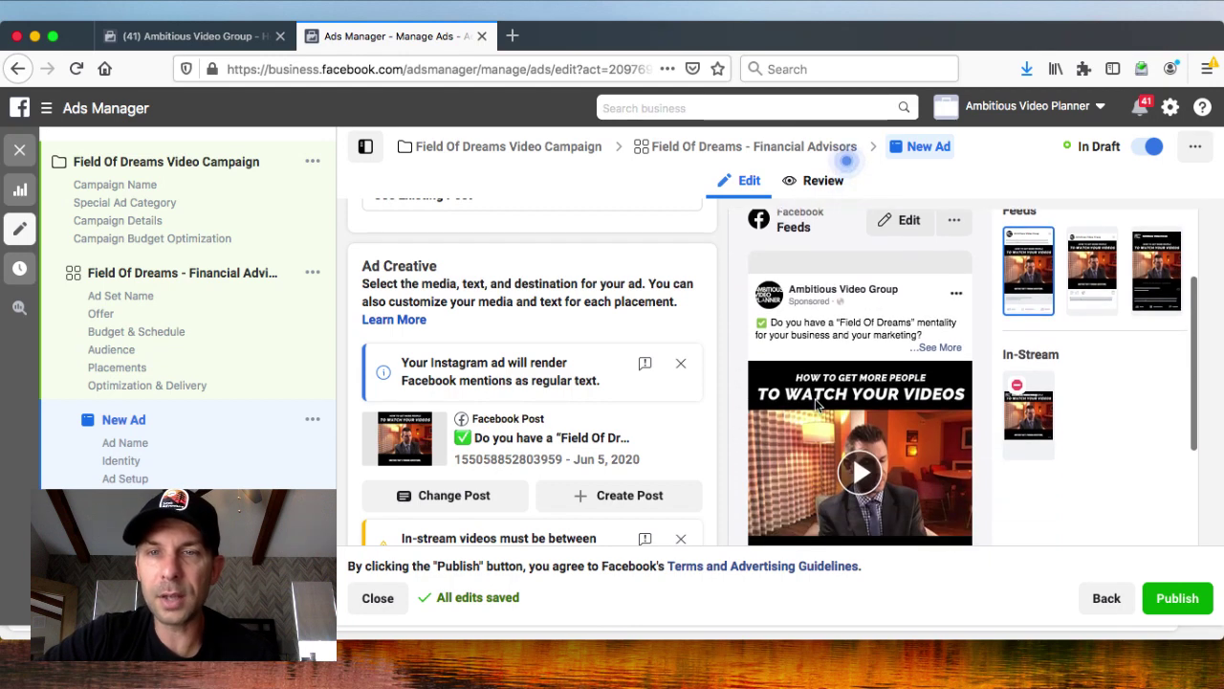
{"action": "scroll", "coordinate": [809, 422], "scroll_direction": "down", "scroll_amount": 2}
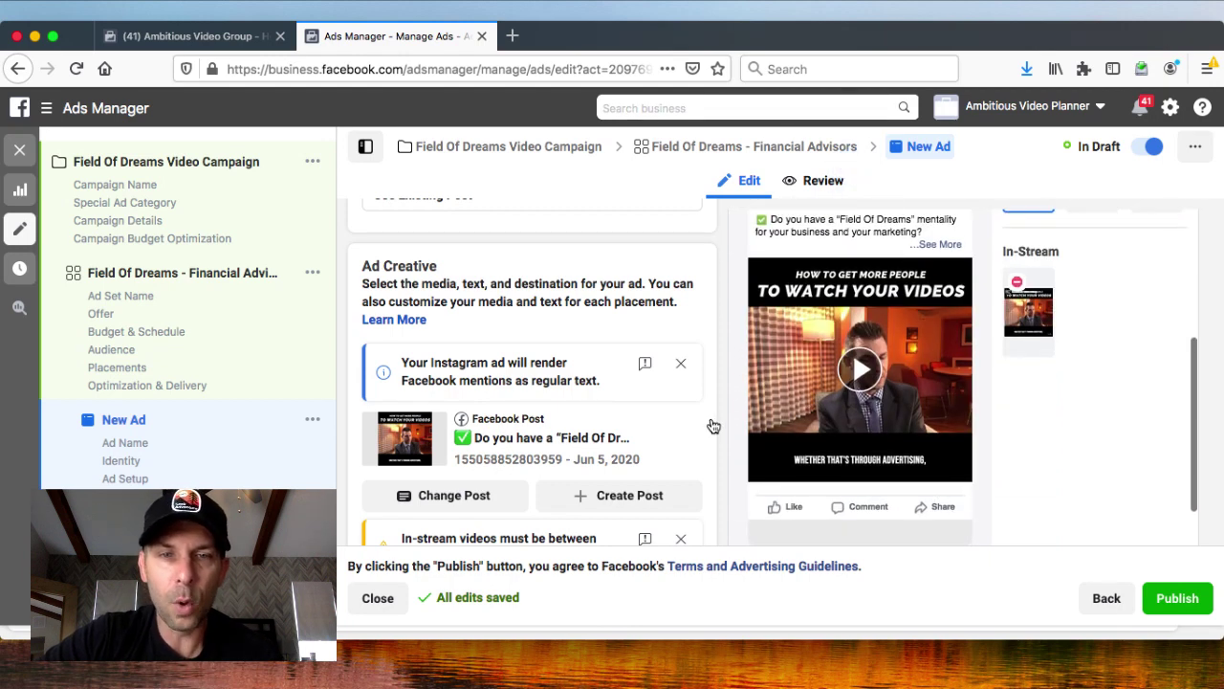
{"action": "scroll", "coordinate": [711, 423], "scroll_direction": "down", "scroll_amount": 1}
{"action": "scroll", "coordinate": [711, 423], "scroll_direction": "down", "scroll_amount": 4}
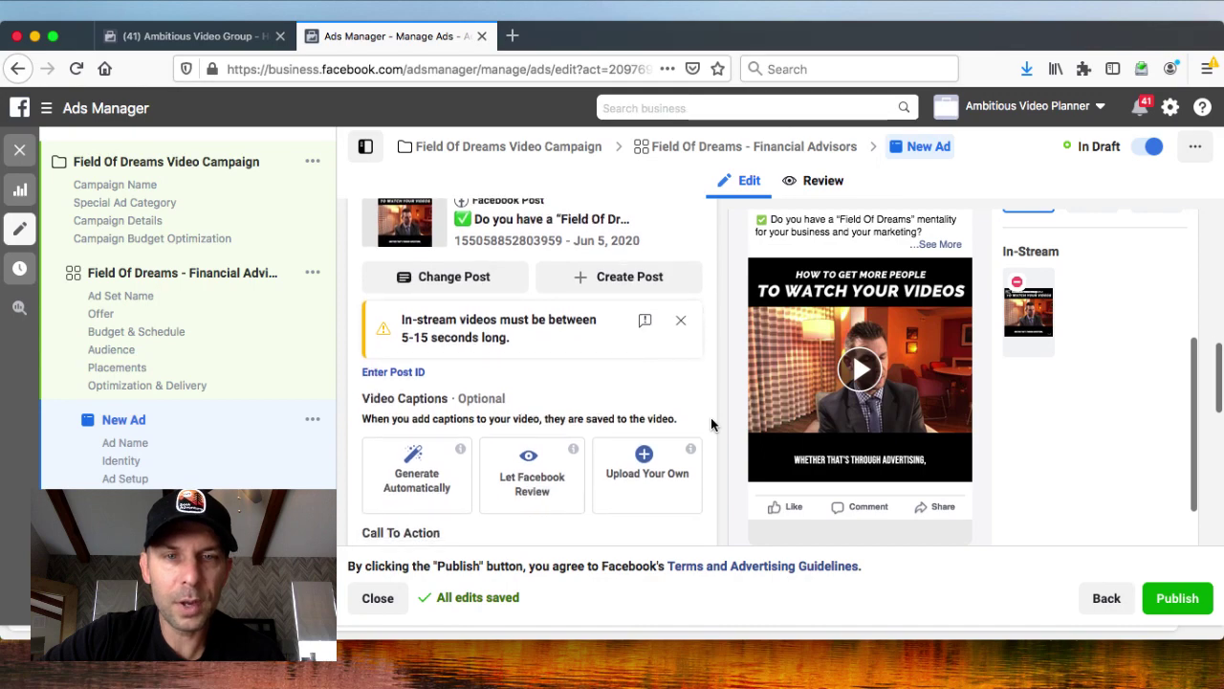
{"action": "scroll", "coordinate": [711, 423], "scroll_direction": "down", "scroll_amount": 3}
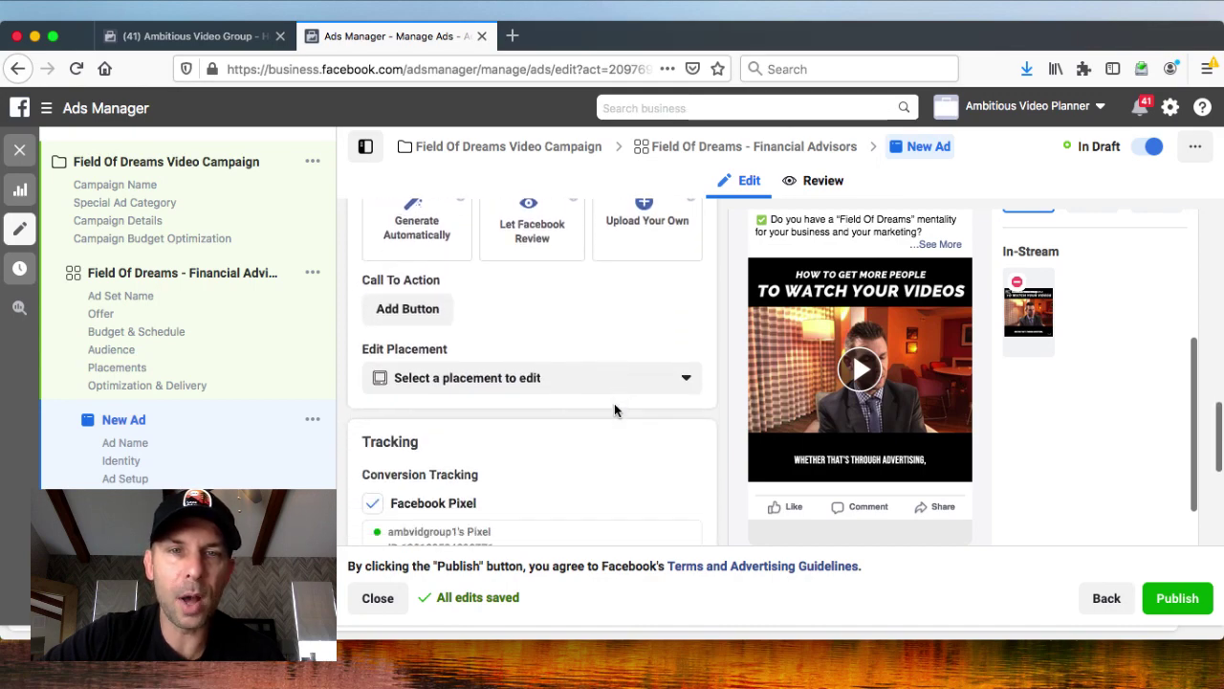
{"action": "left_click", "coordinate": [408, 308]}
{"action": "left_click", "coordinate": [469, 308]}
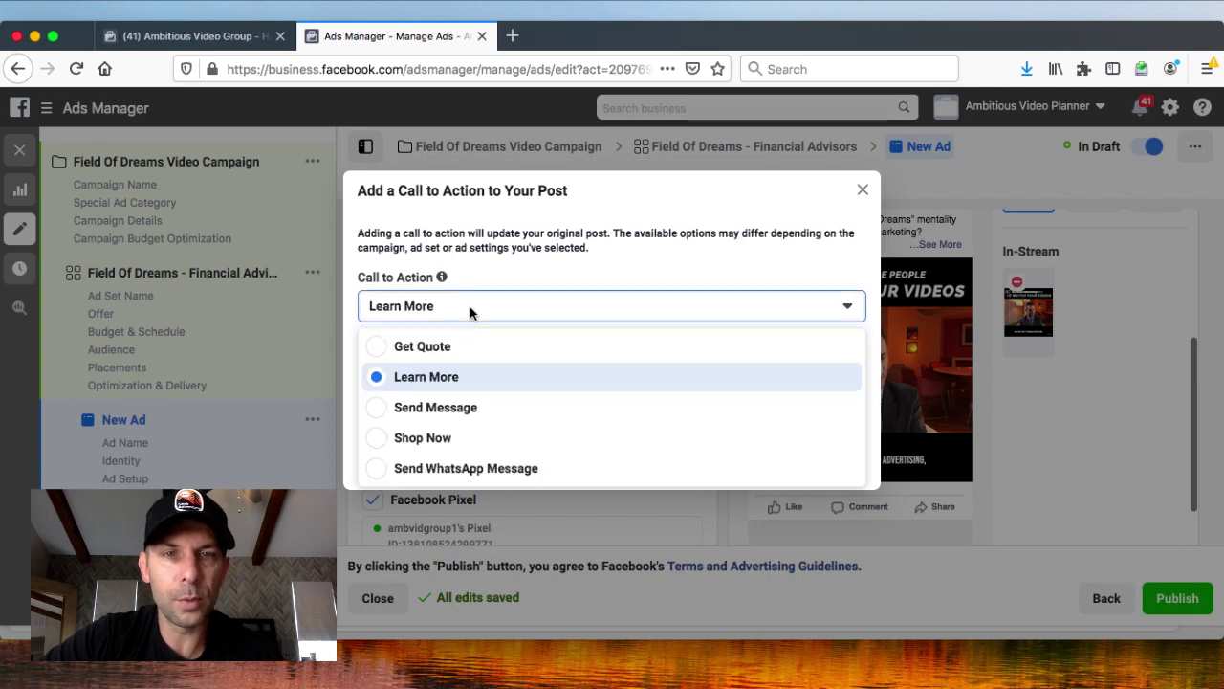
{"action": "left_click", "coordinate": [435, 383]}
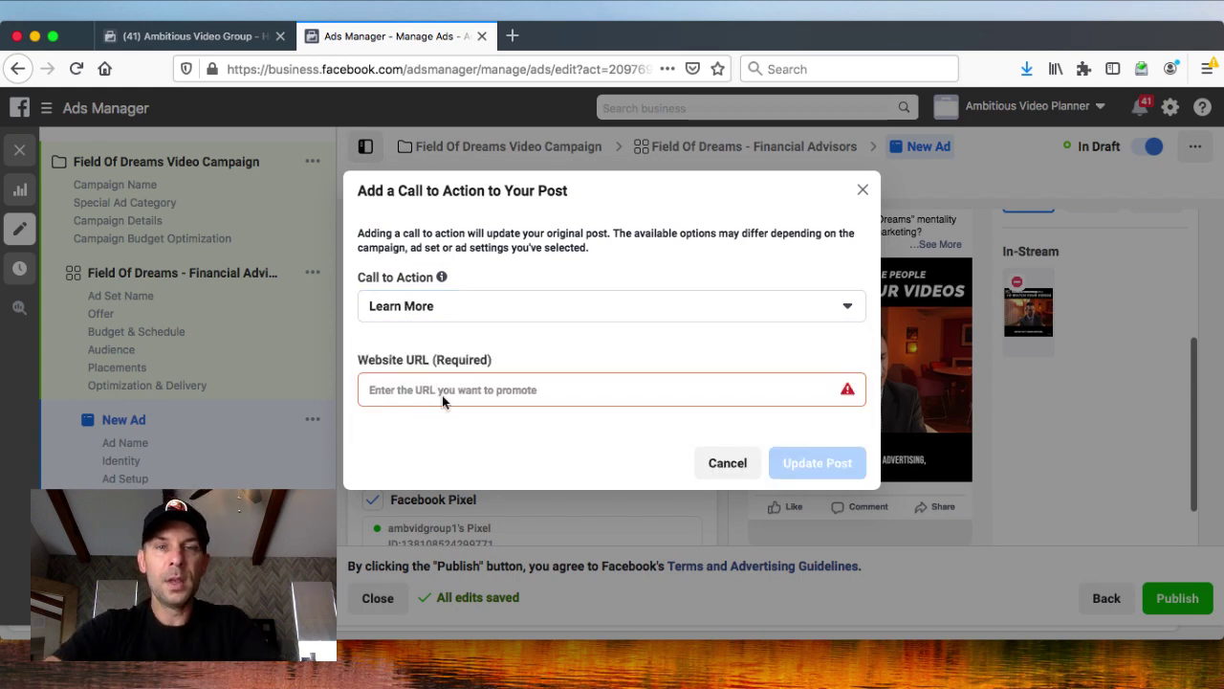
{"action": "left_click", "coordinate": [457, 391]}
{"action": "type", "text": "http:"}
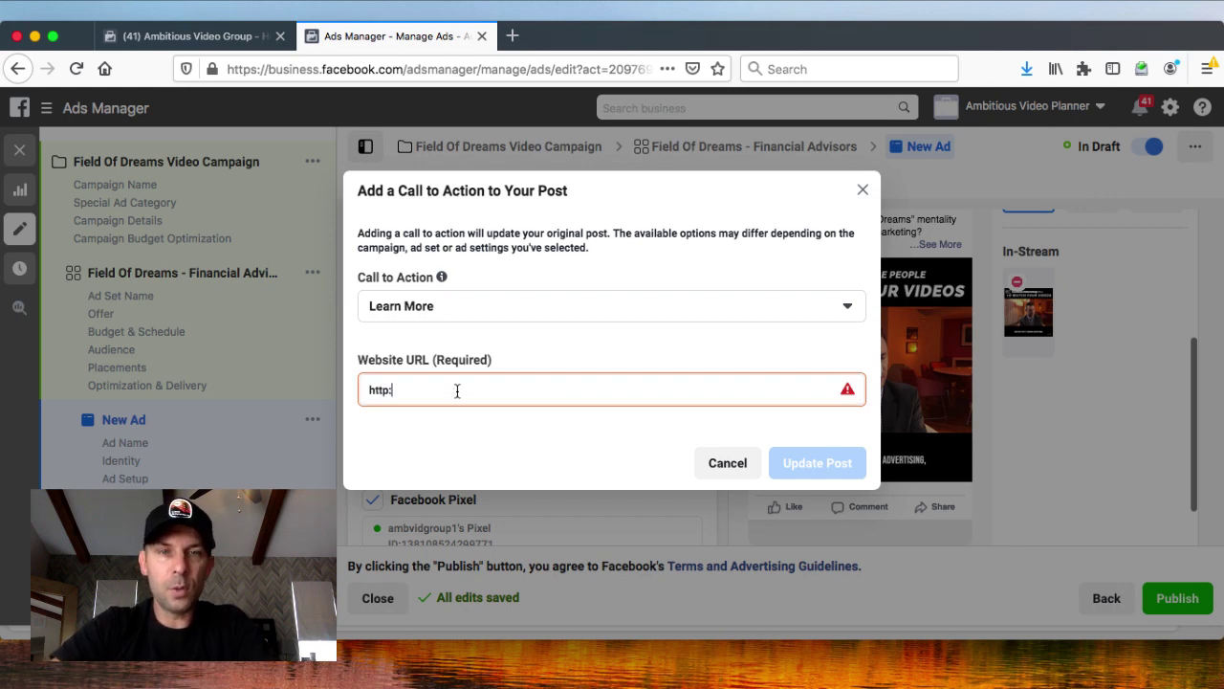
{"action": "type", "text": "//theambitiou"}
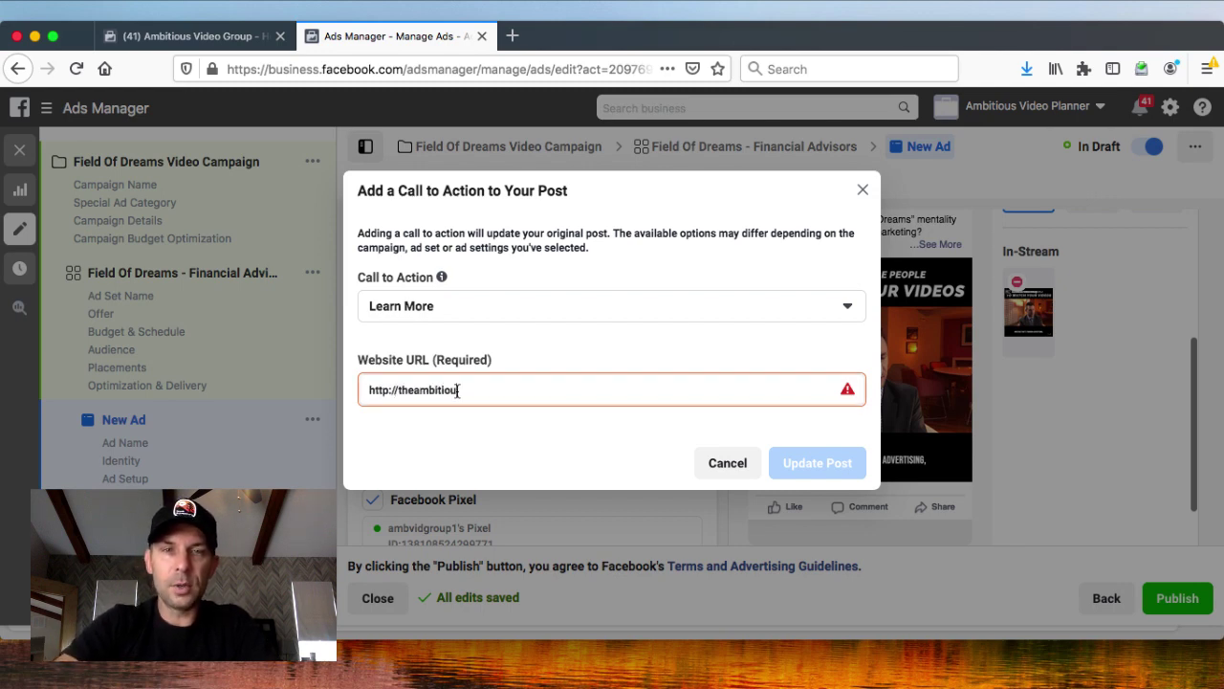
{"action": "type", "text": "splanner.com"}
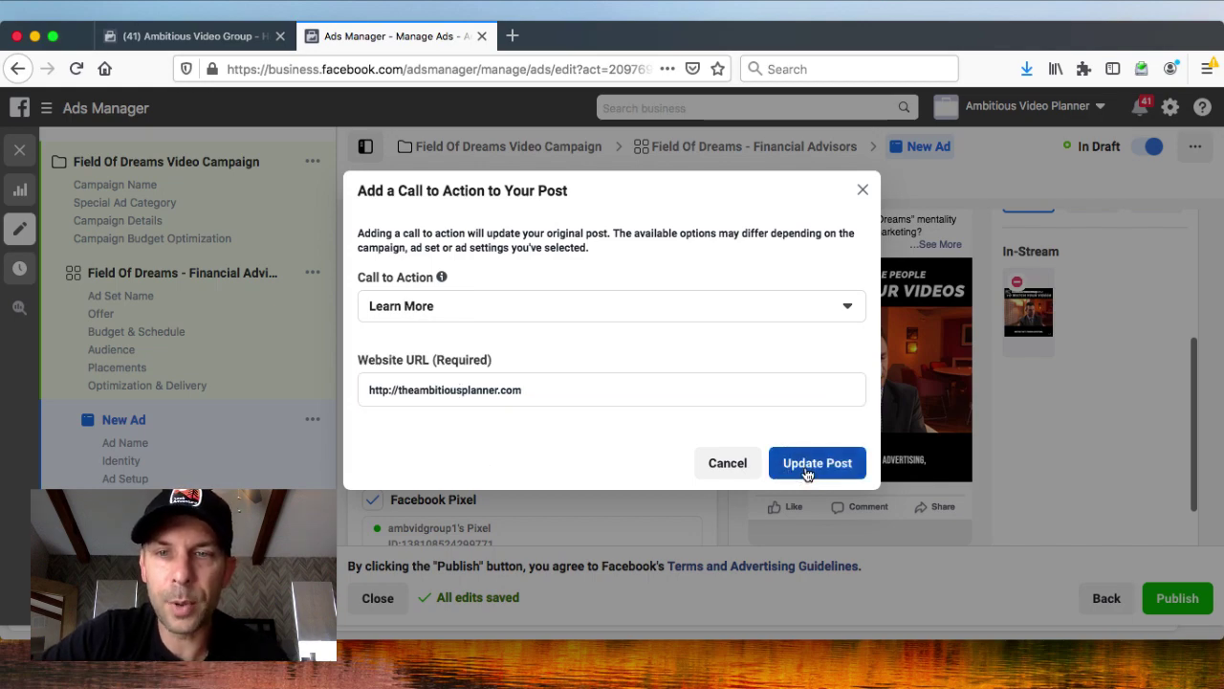
{"action": "left_click", "coordinate": [806, 463]}
{"action": "scroll", "coordinate": [810, 494], "scroll_direction": "down", "scroll_amount": 3}
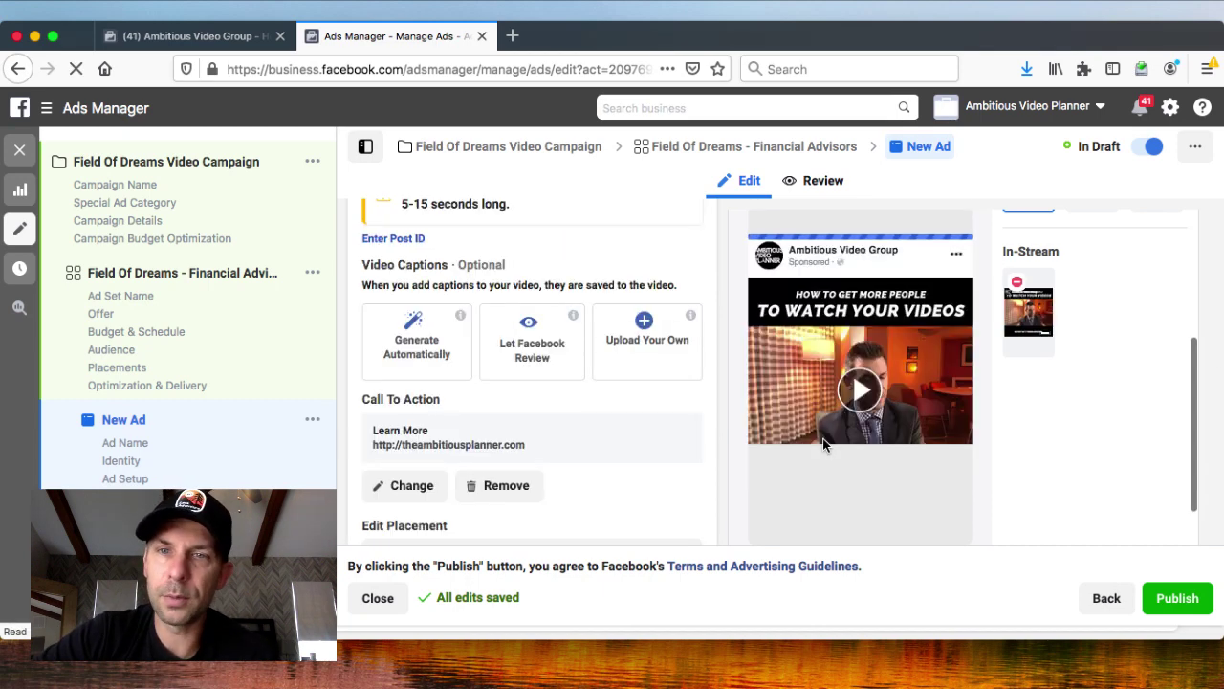
{"action": "scroll", "coordinate": [914, 424], "scroll_direction": "down", "scroll_amount": 2}
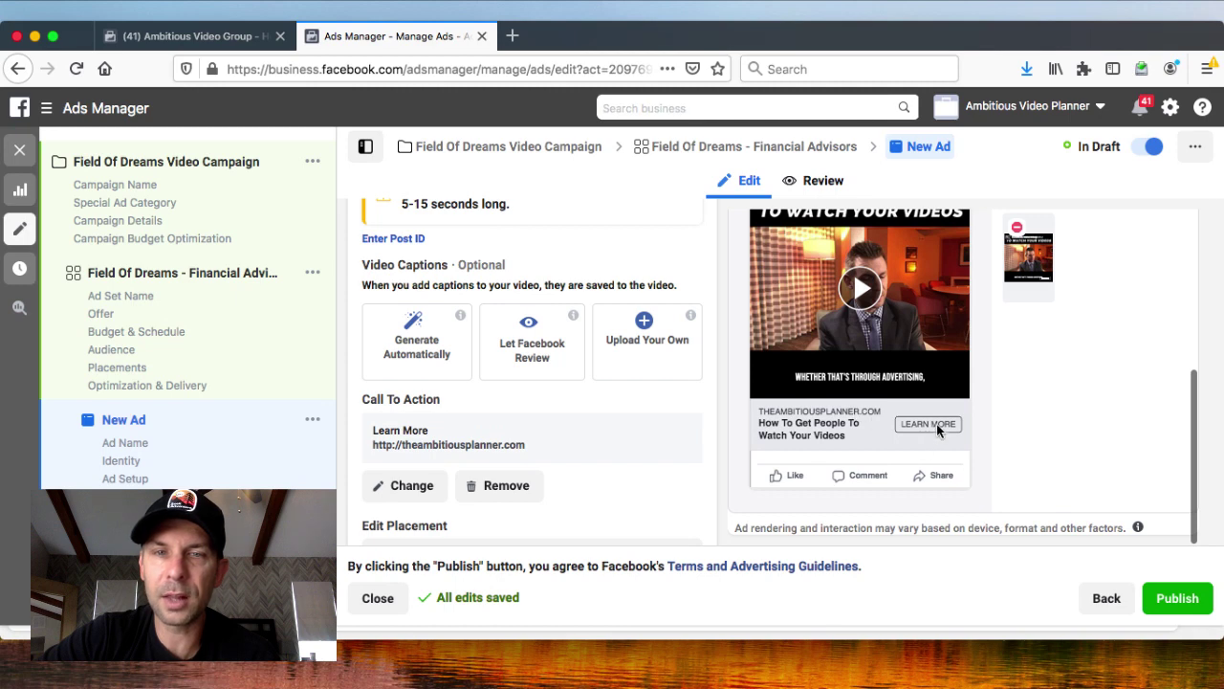
Publish the new ad together with its campaign and ad set, and check the Field Of Dreams Video Campaign's delivery status
{"action": "scroll", "coordinate": [716, 450], "scroll_direction": "down", "scroll_amount": 3}
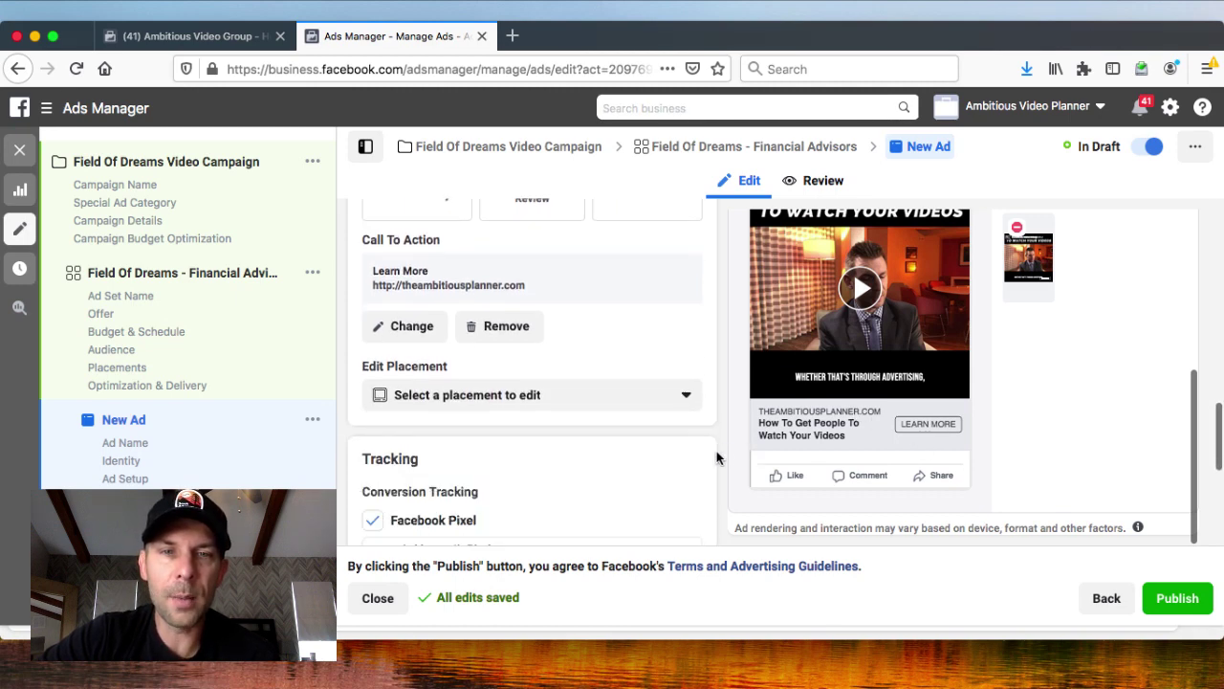
{"action": "scroll", "coordinate": [716, 451], "scroll_direction": "down", "scroll_amount": 6}
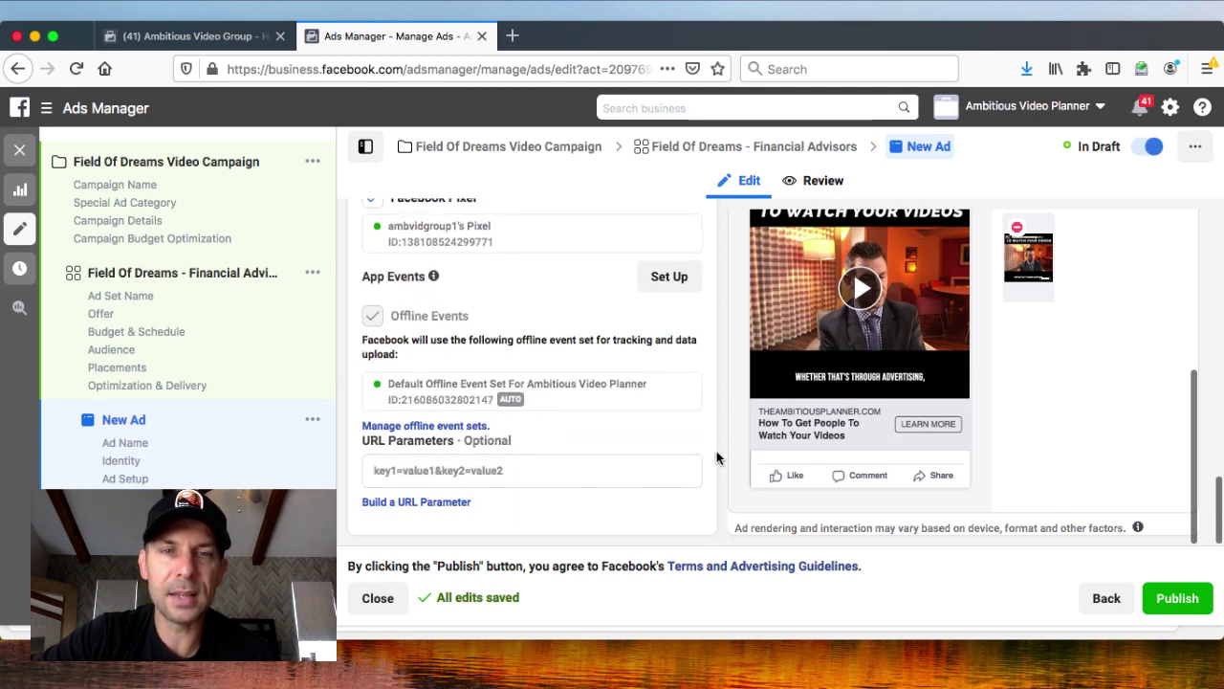
{"action": "left_click", "coordinate": [1177, 598]}
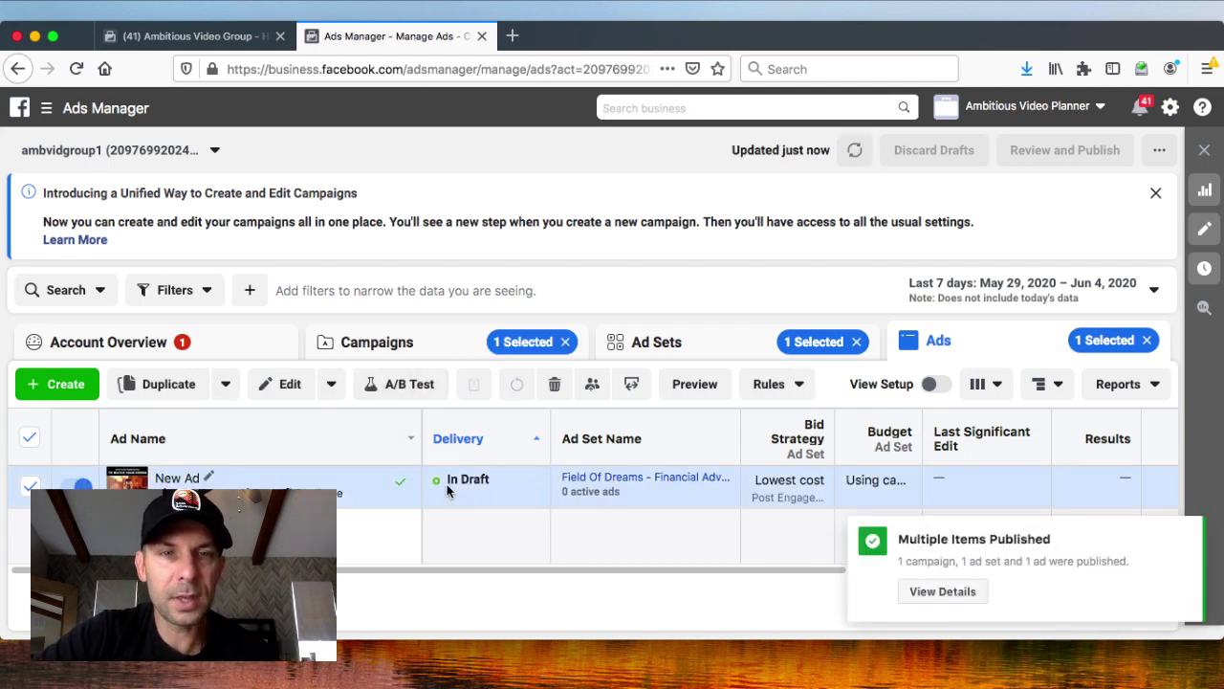
{"action": "left_click", "coordinate": [381, 350]}
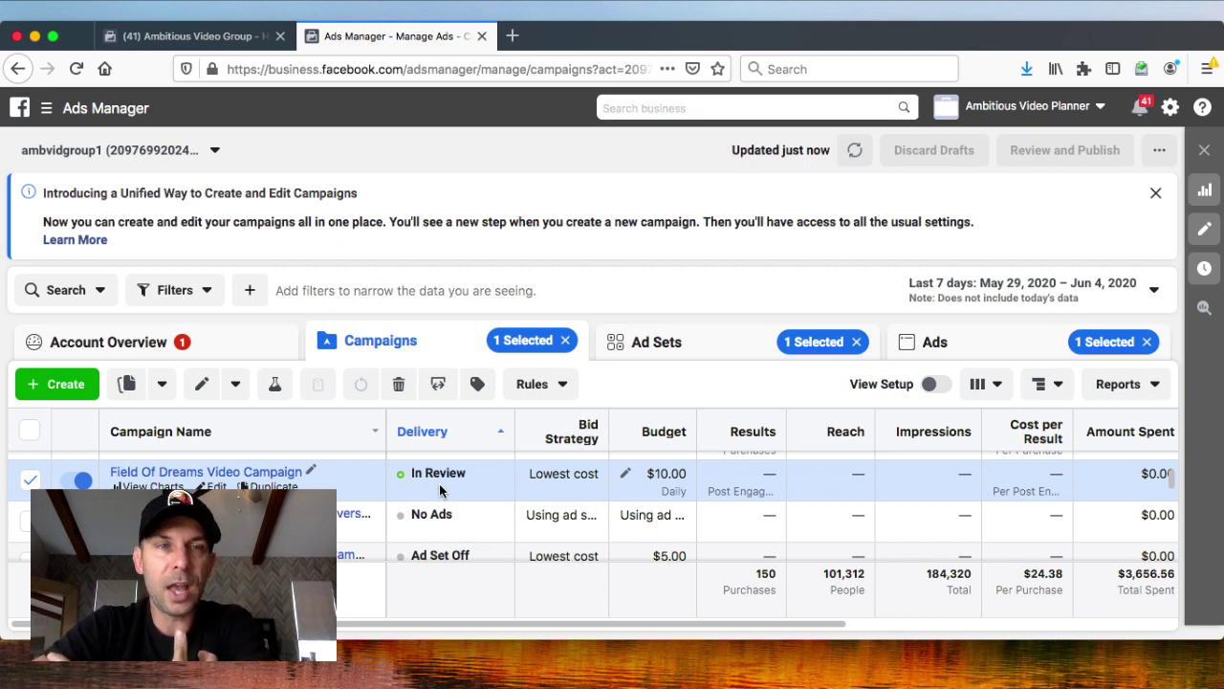
{"action": "left_click", "coordinate": [929, 675]}
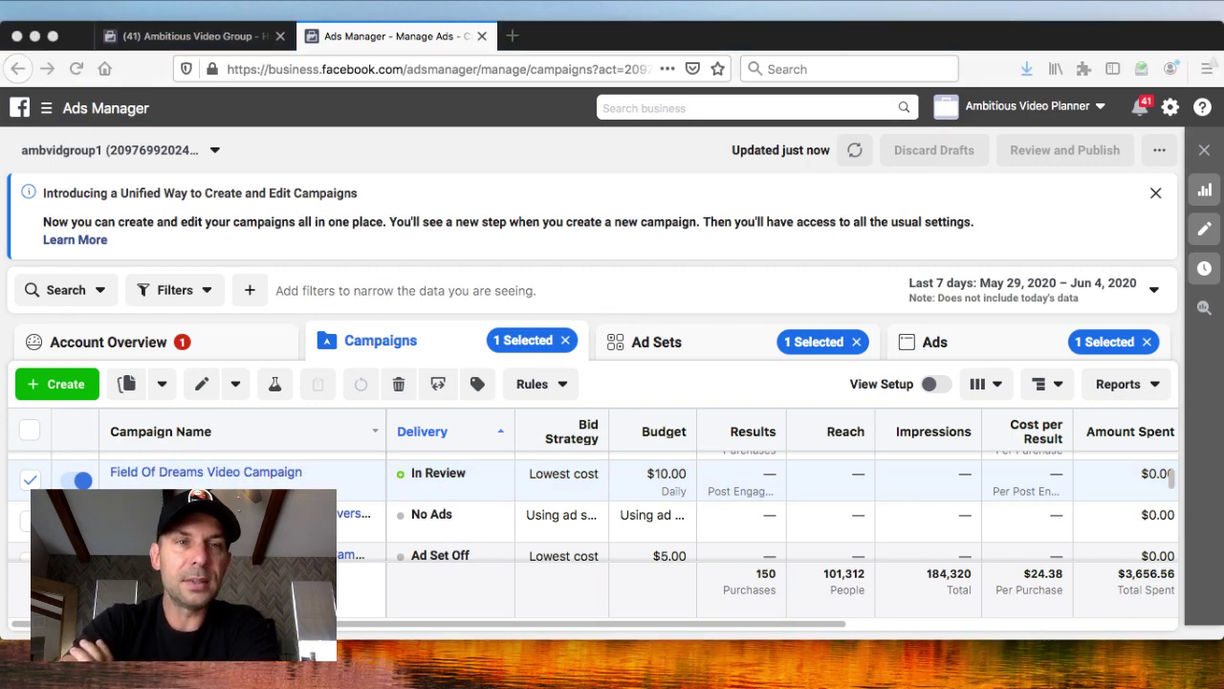